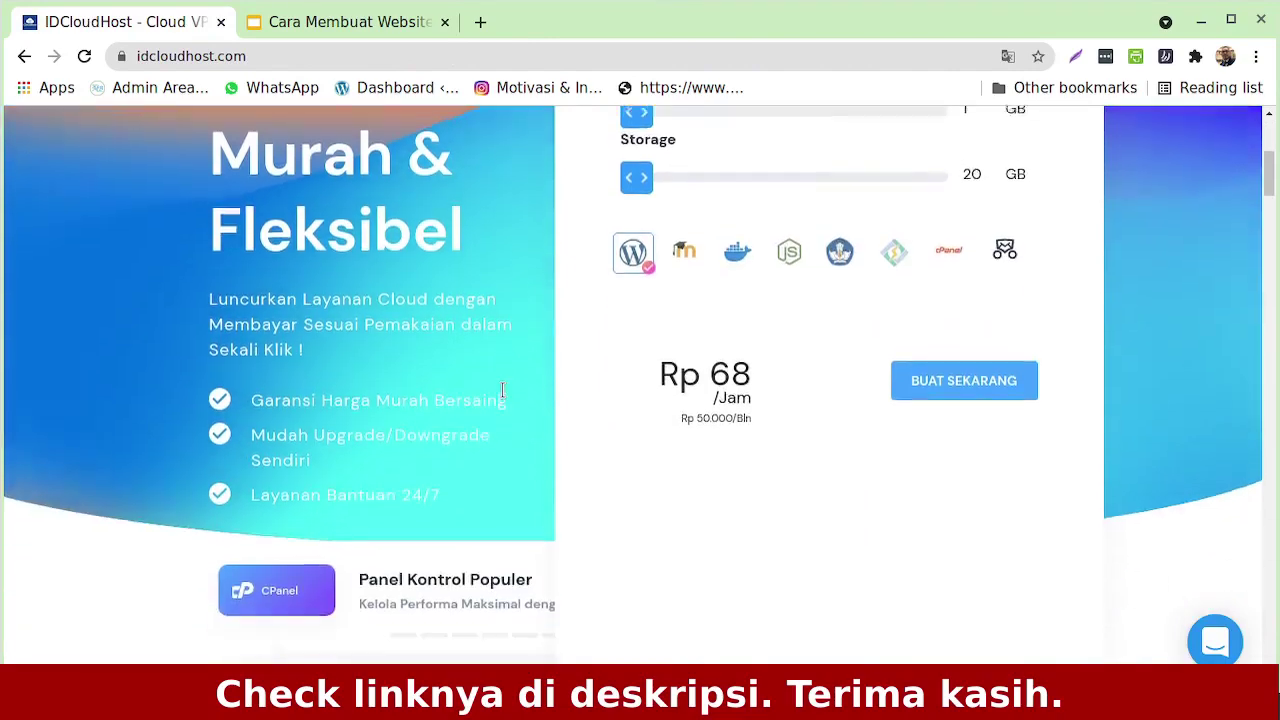
Order the Basic Pro plan from the Cloud Hosting product price table
scroll(503, 398, "up", 5)
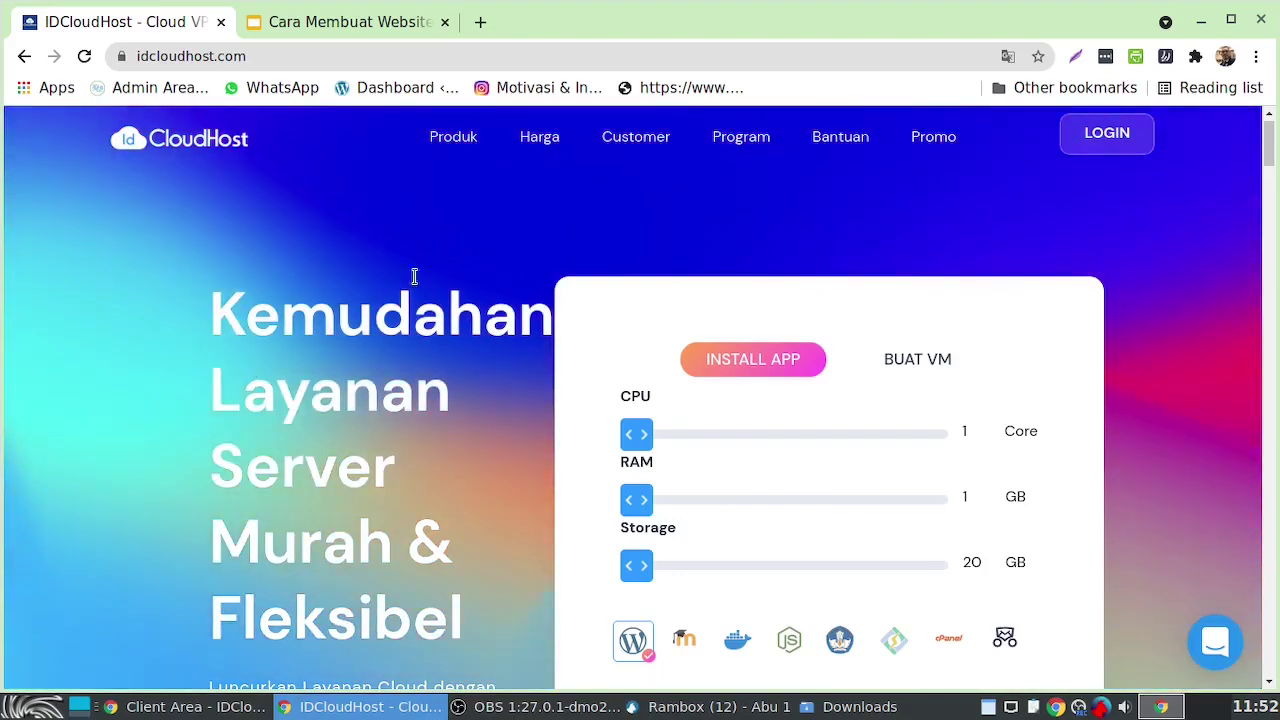
mouse_move(443, 150)
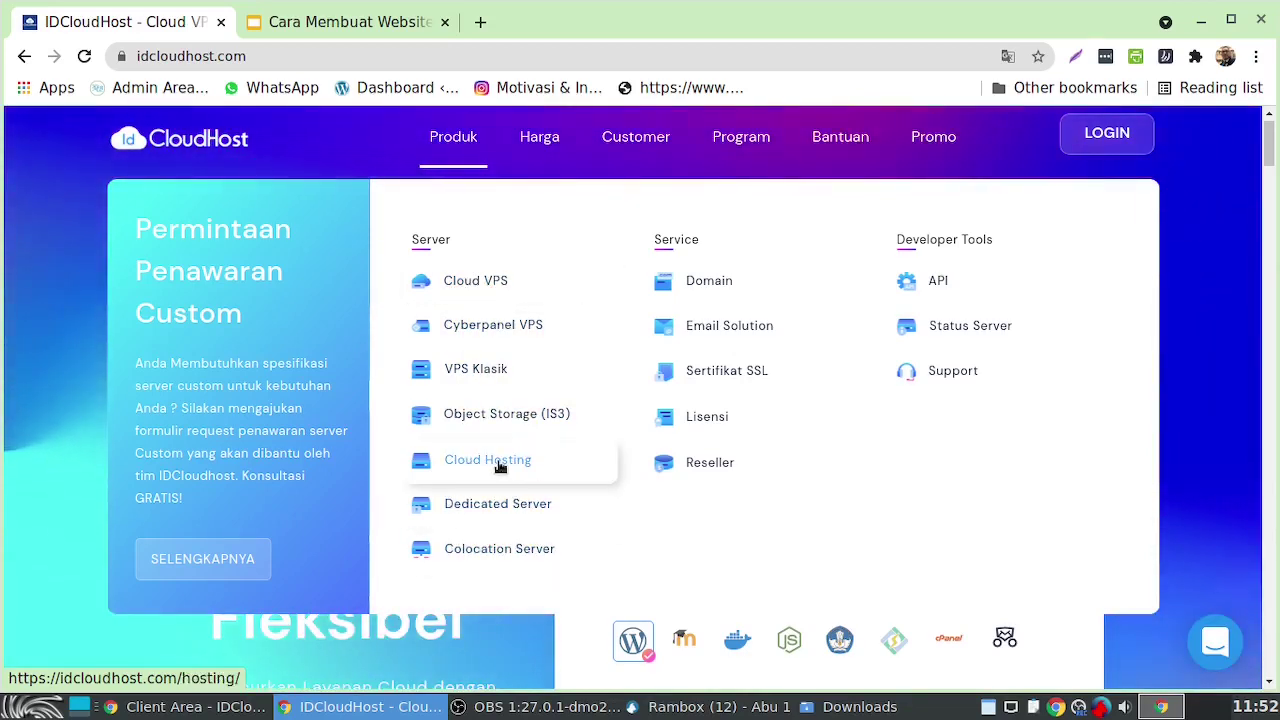
left_click(500, 467)
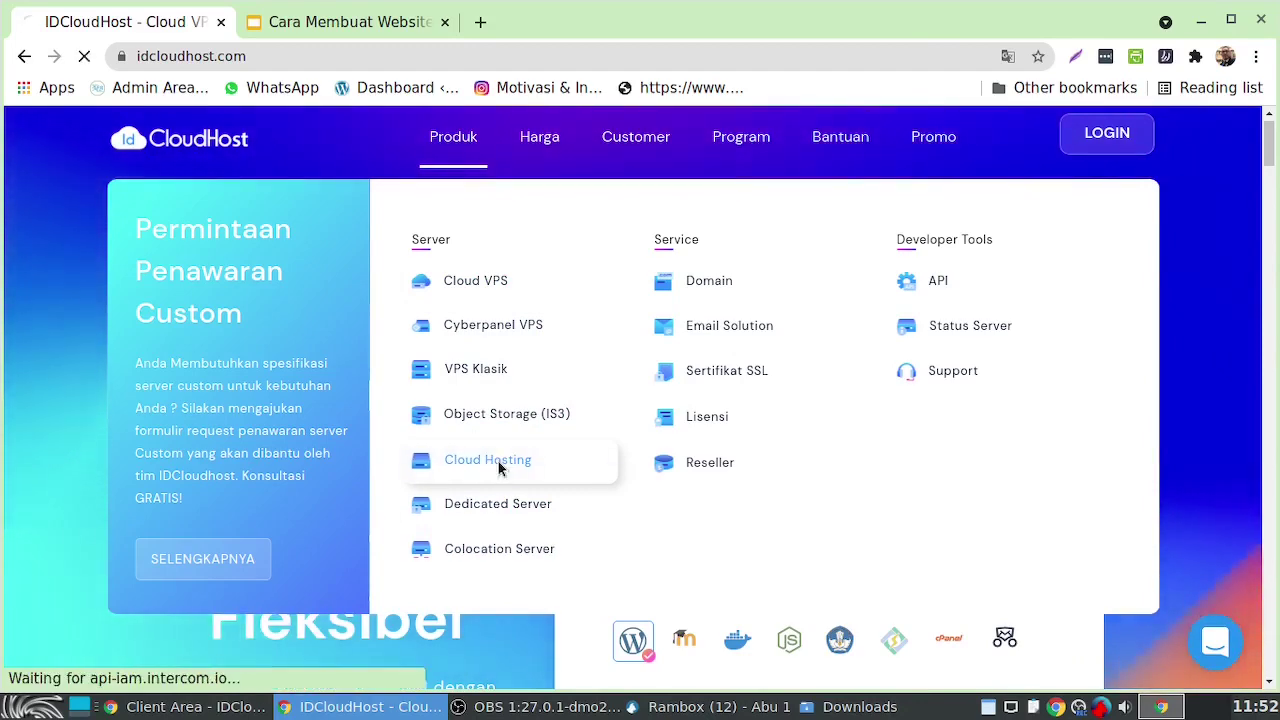
scroll(816, 455, "down", 3)
scroll(816, 459, "down", 2)
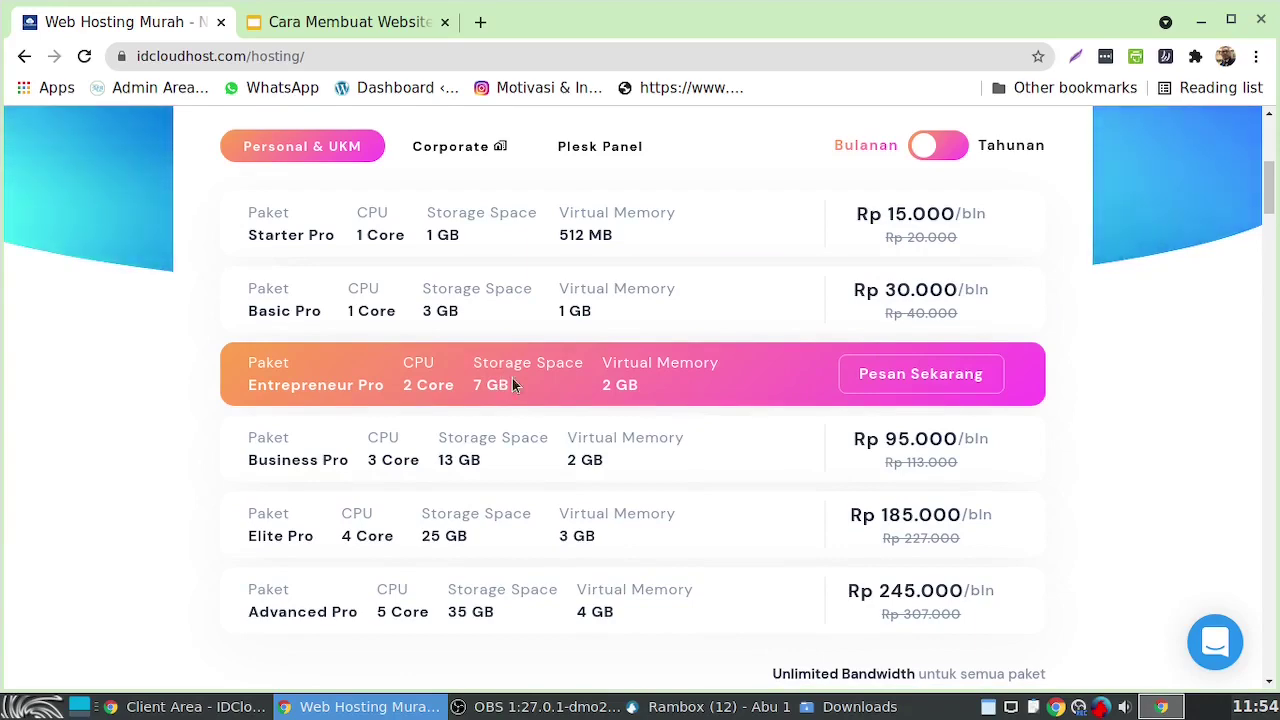
scroll(600, 470, "up", 1)
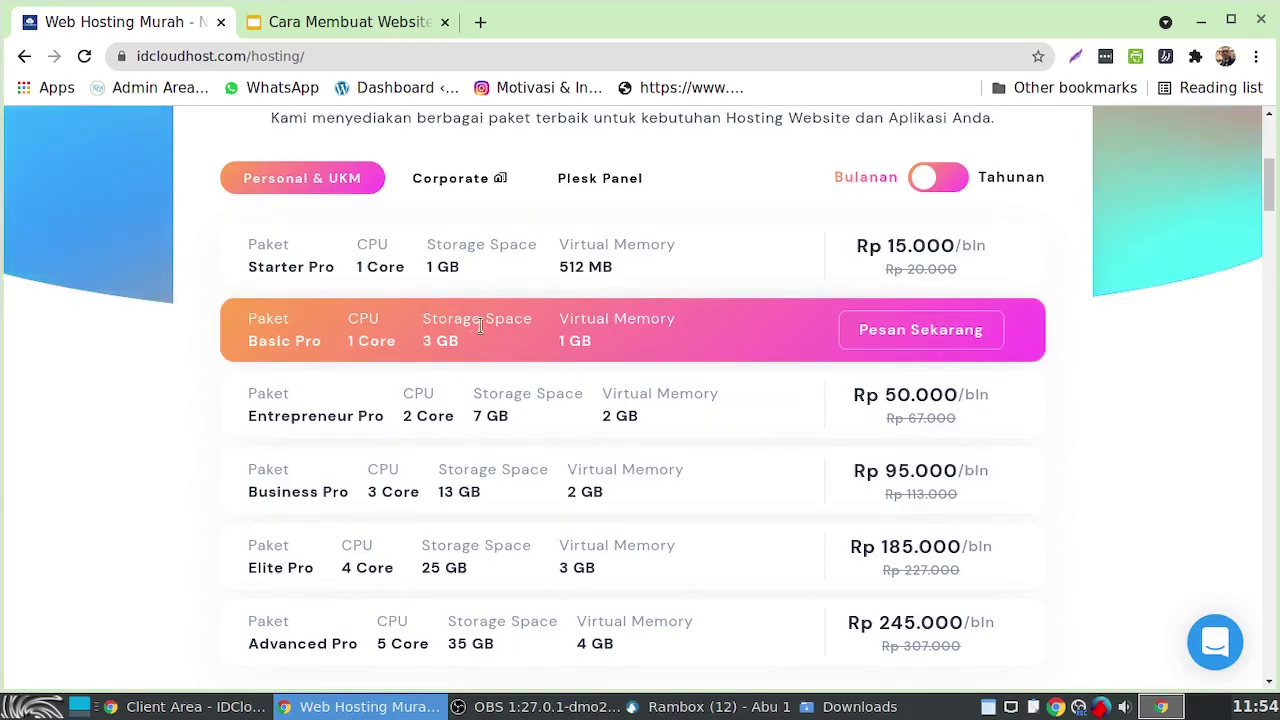
left_click(911, 334)
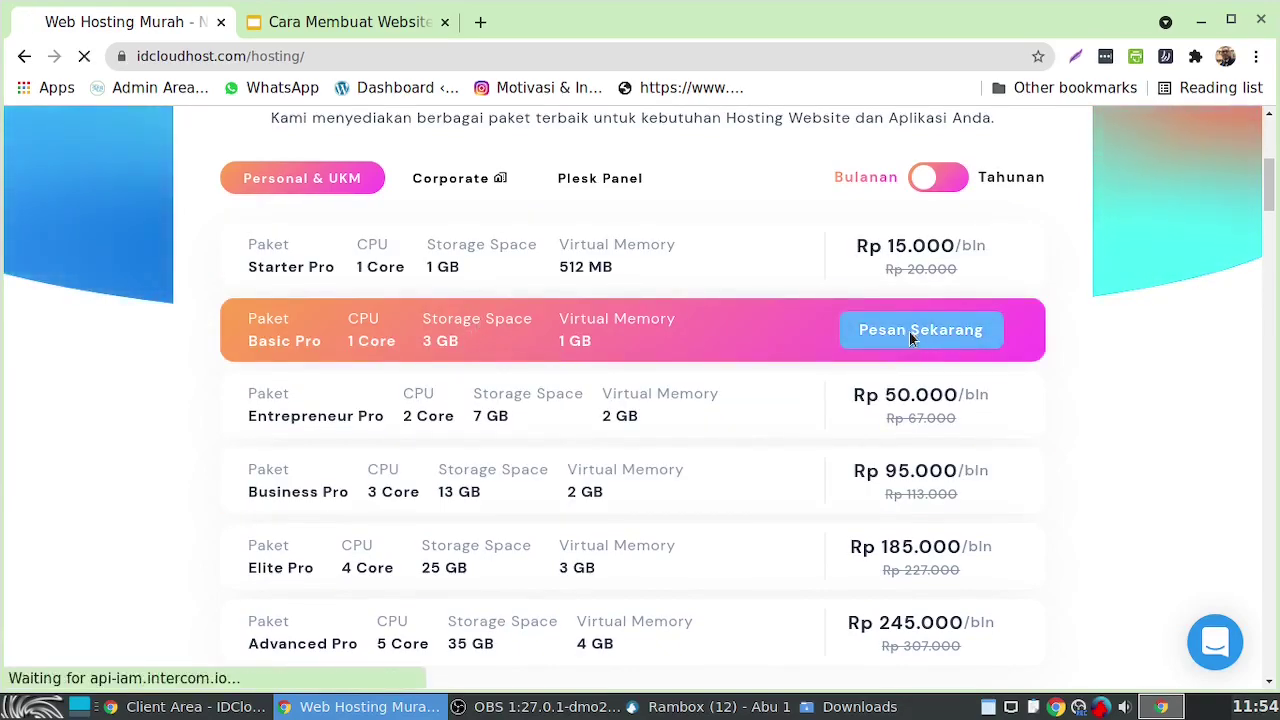
scroll(886, 452, "down", 2)
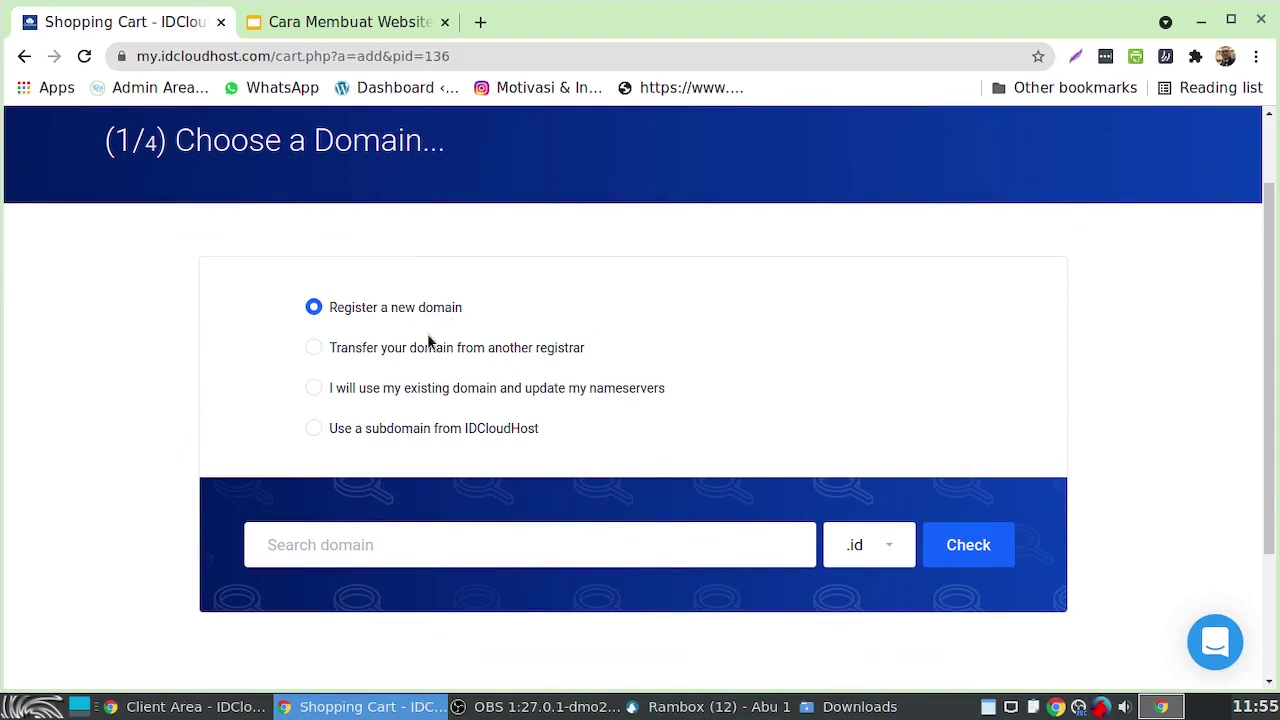
Check whether the domain obatgaptek.com is available
left_click(395, 546)
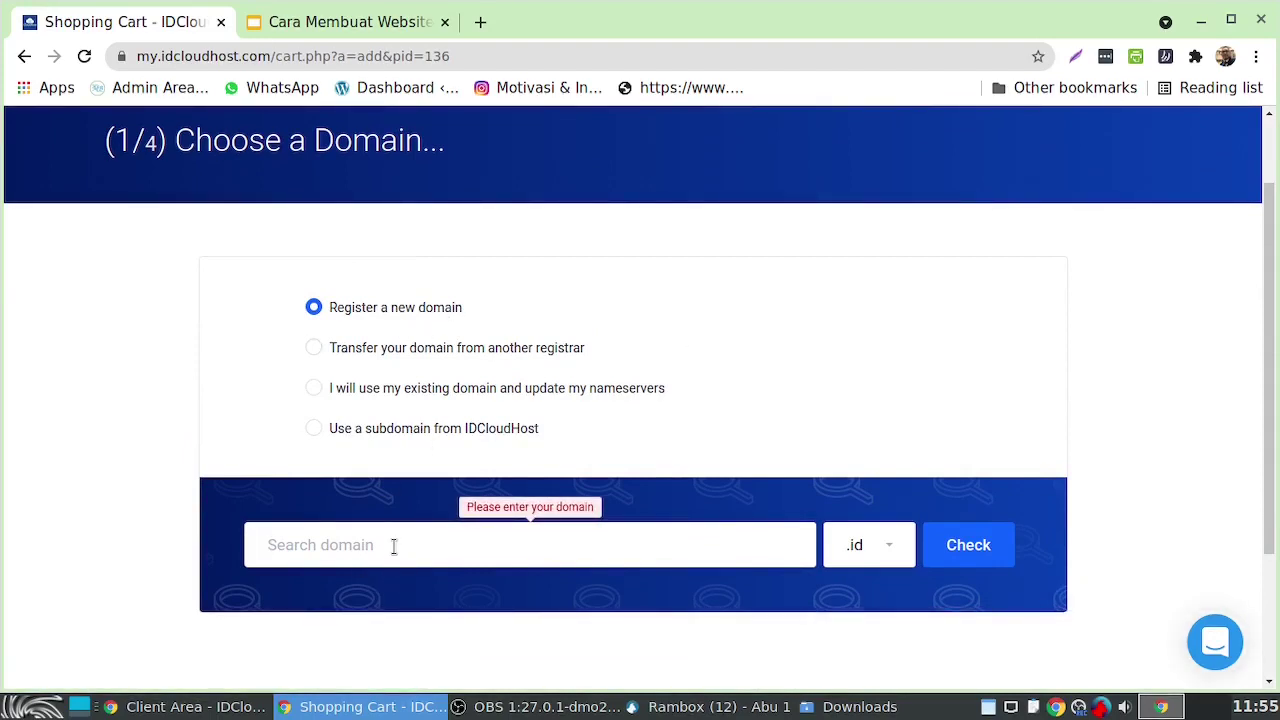
type("obatgaptek")
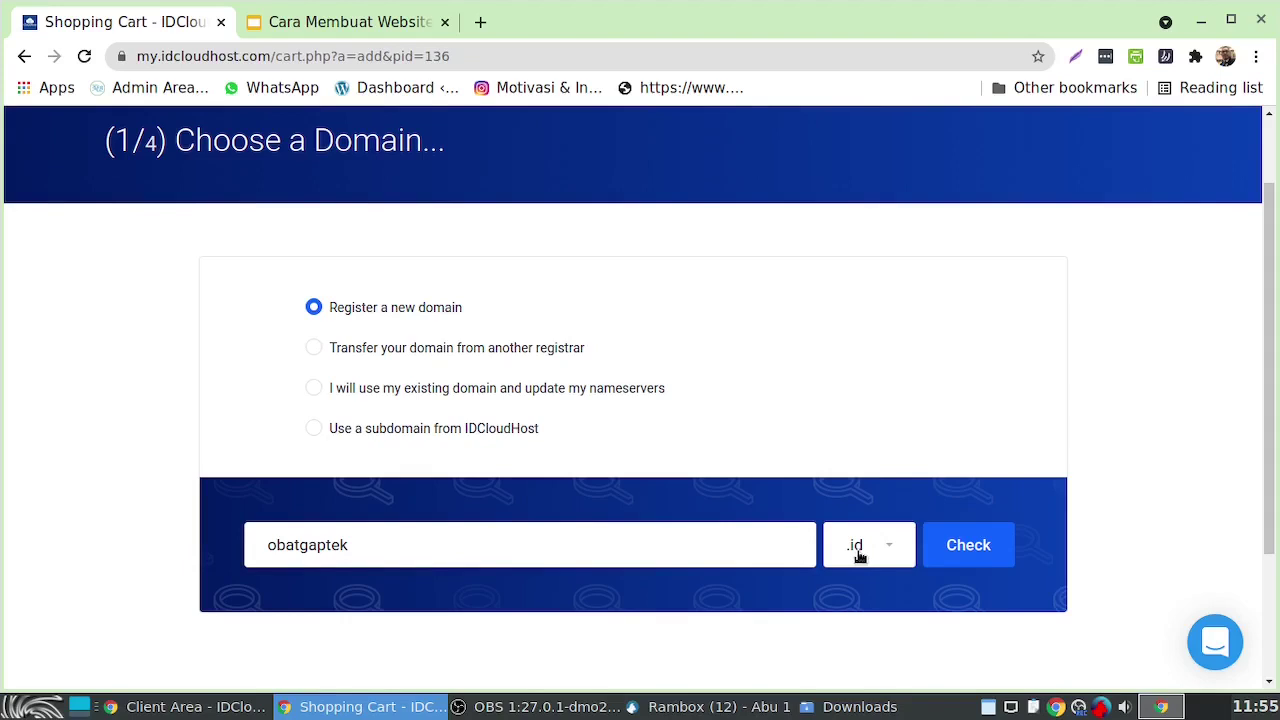
left_click(886, 549)
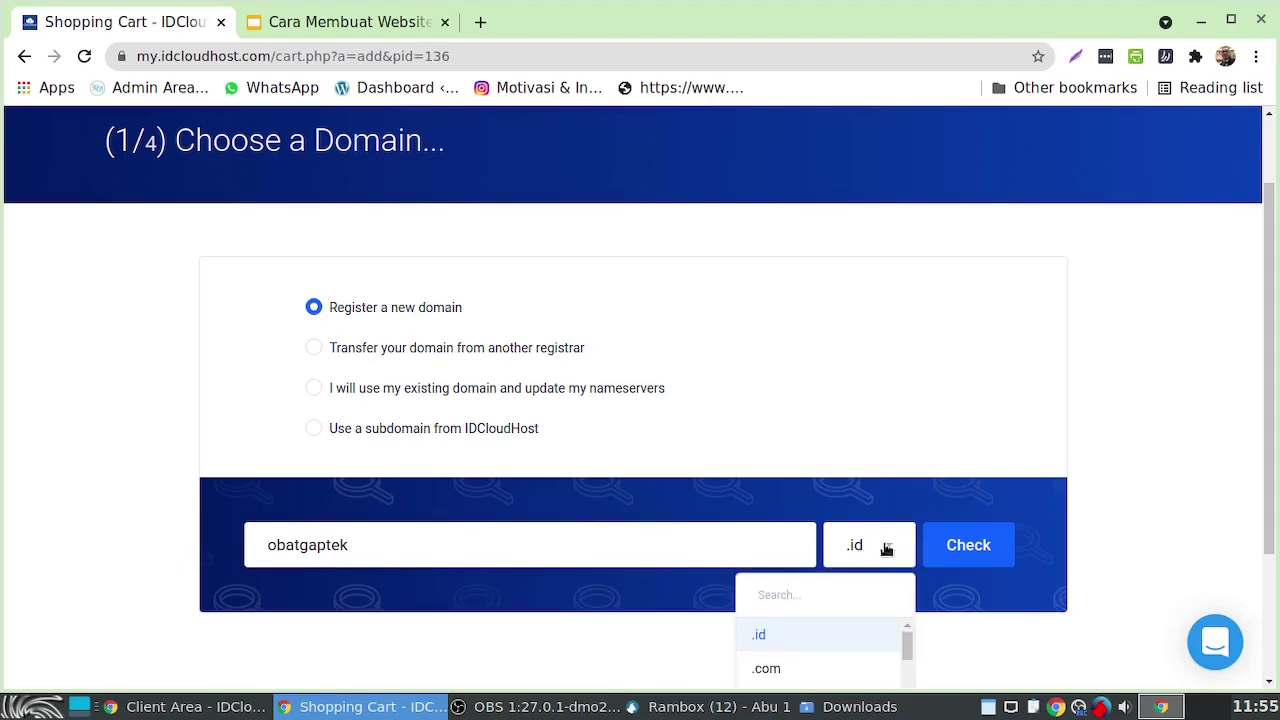
scroll(1097, 549, "down", 2)
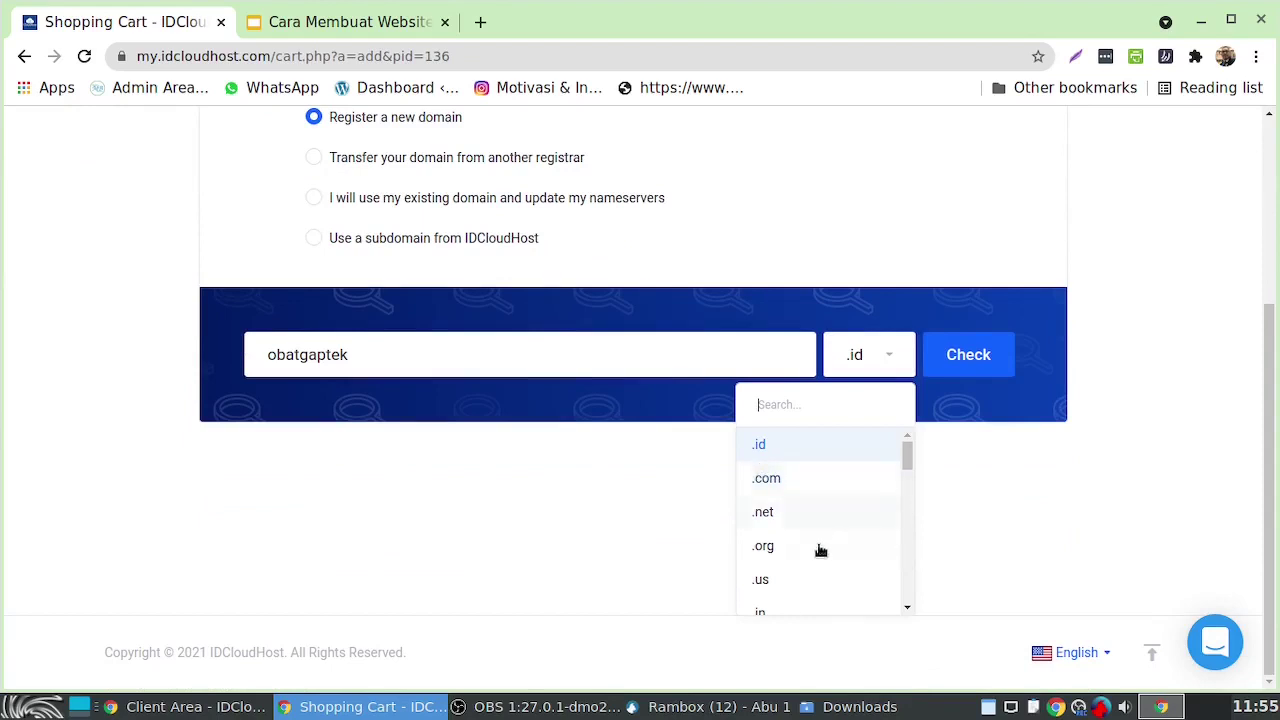
scroll(820, 555, "down", 5)
scroll(820, 565, "up", 6)
left_click(784, 483)
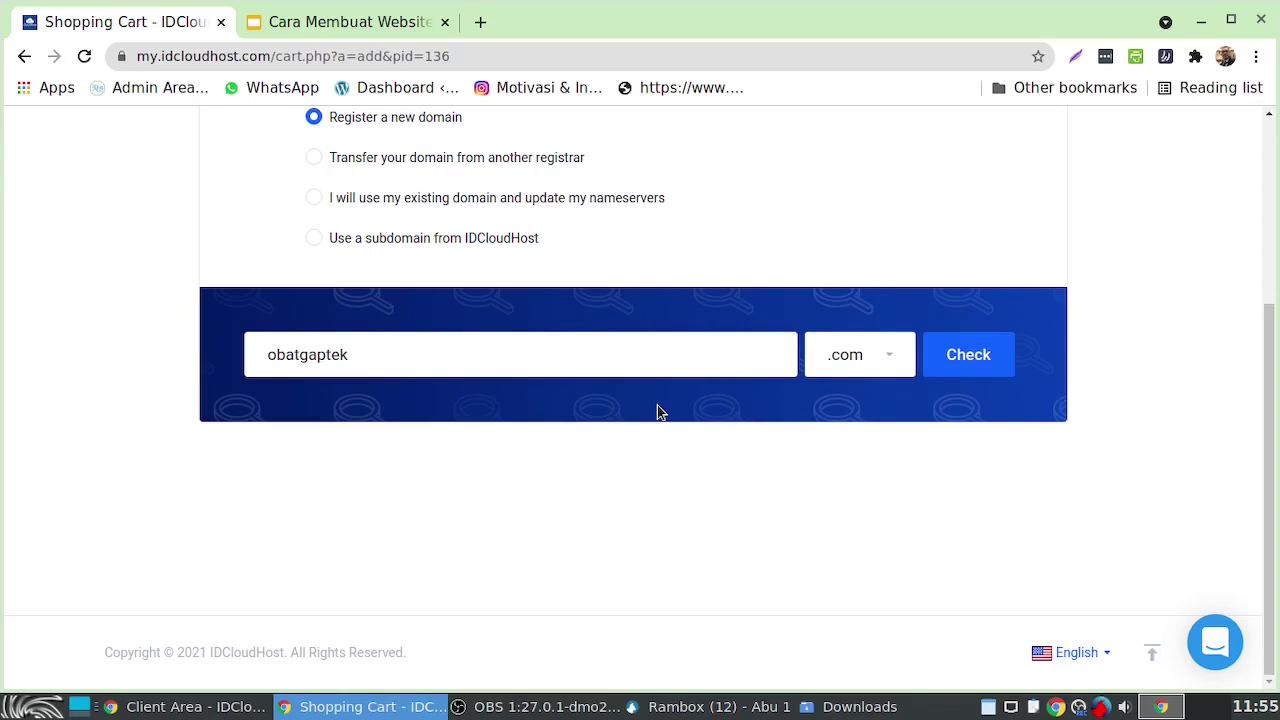
left_click(984, 358)
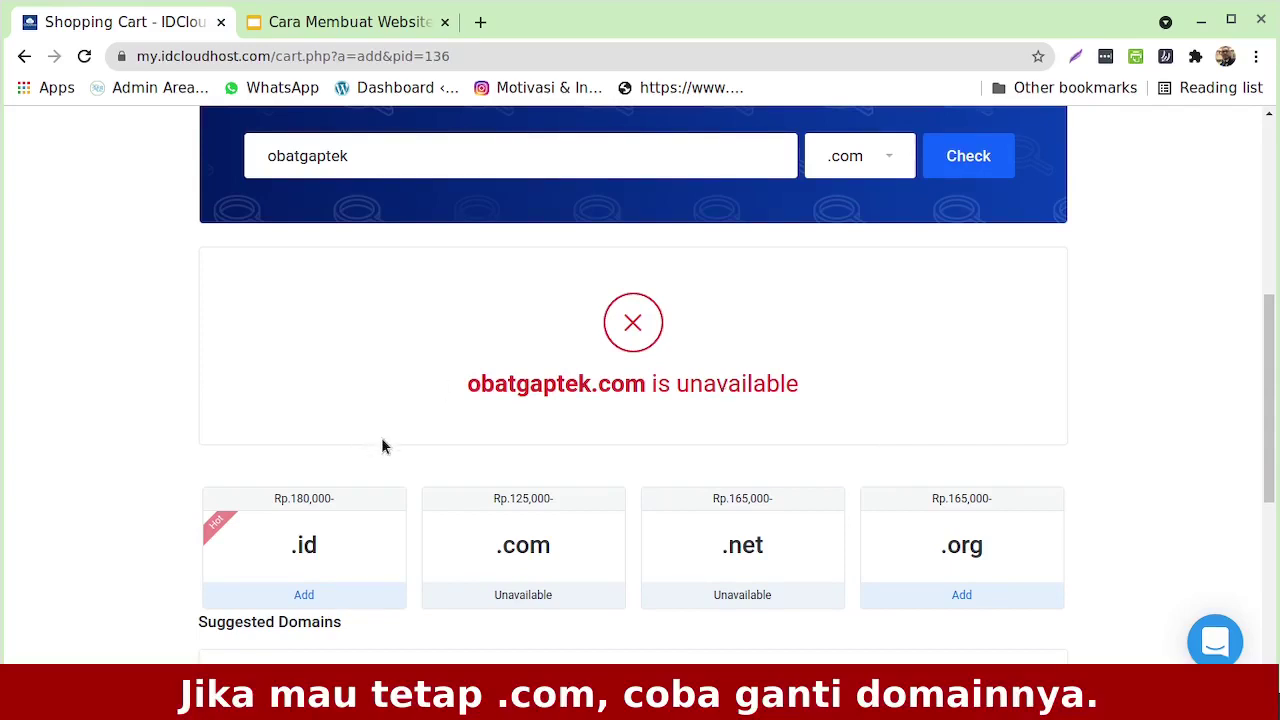
Add obatgaptek.id to the order instead and continue to plan configuration
scroll(1128, 448, "down", 1)
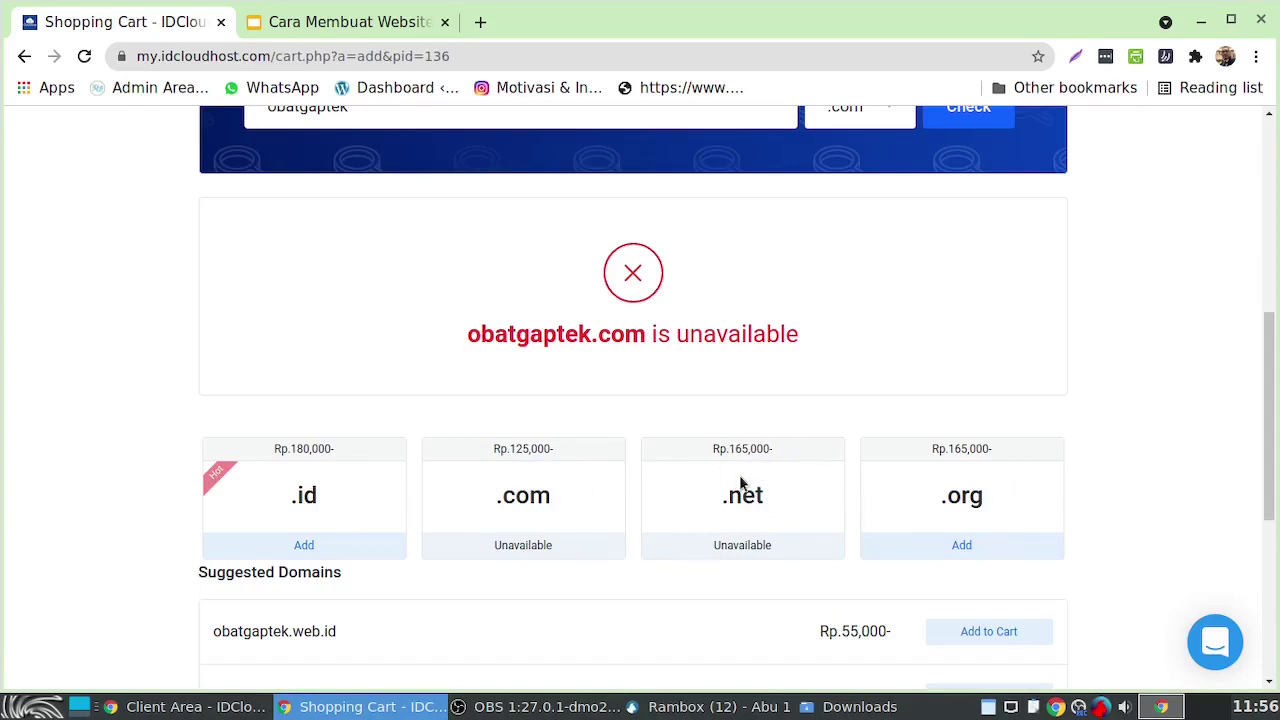
scroll(741, 482, "down", 3)
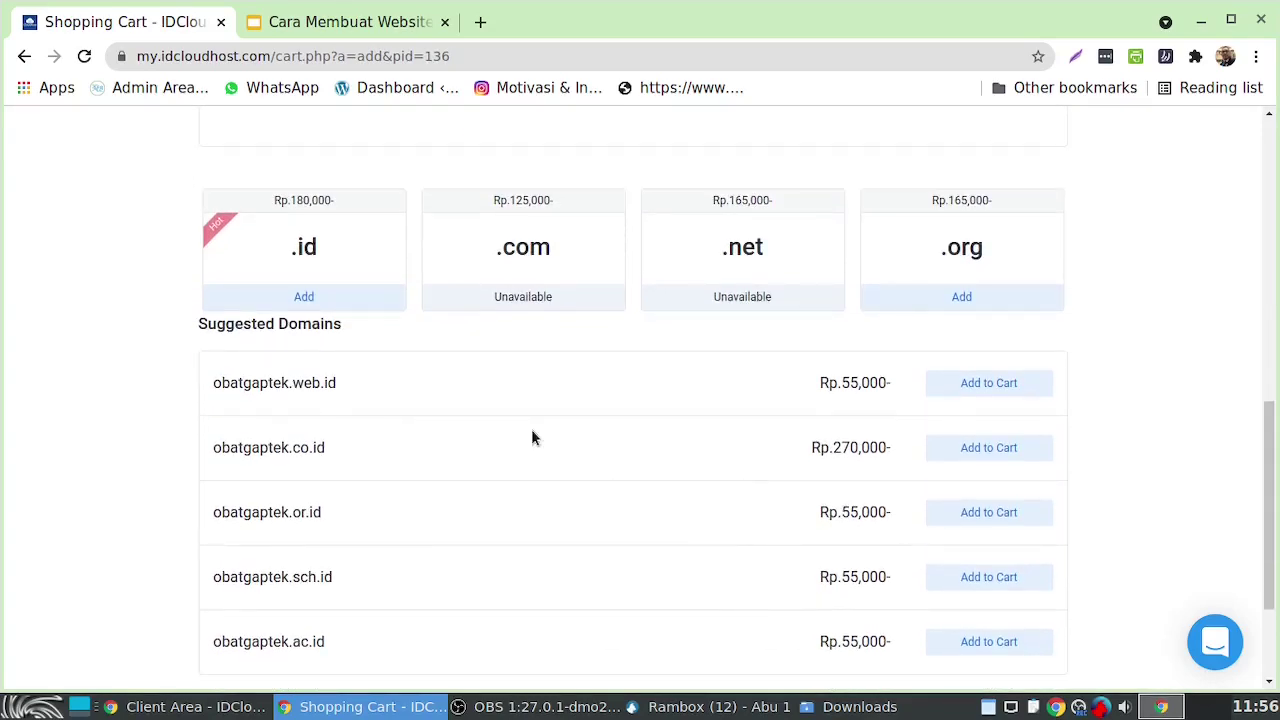
scroll(532, 438, "down", 2)
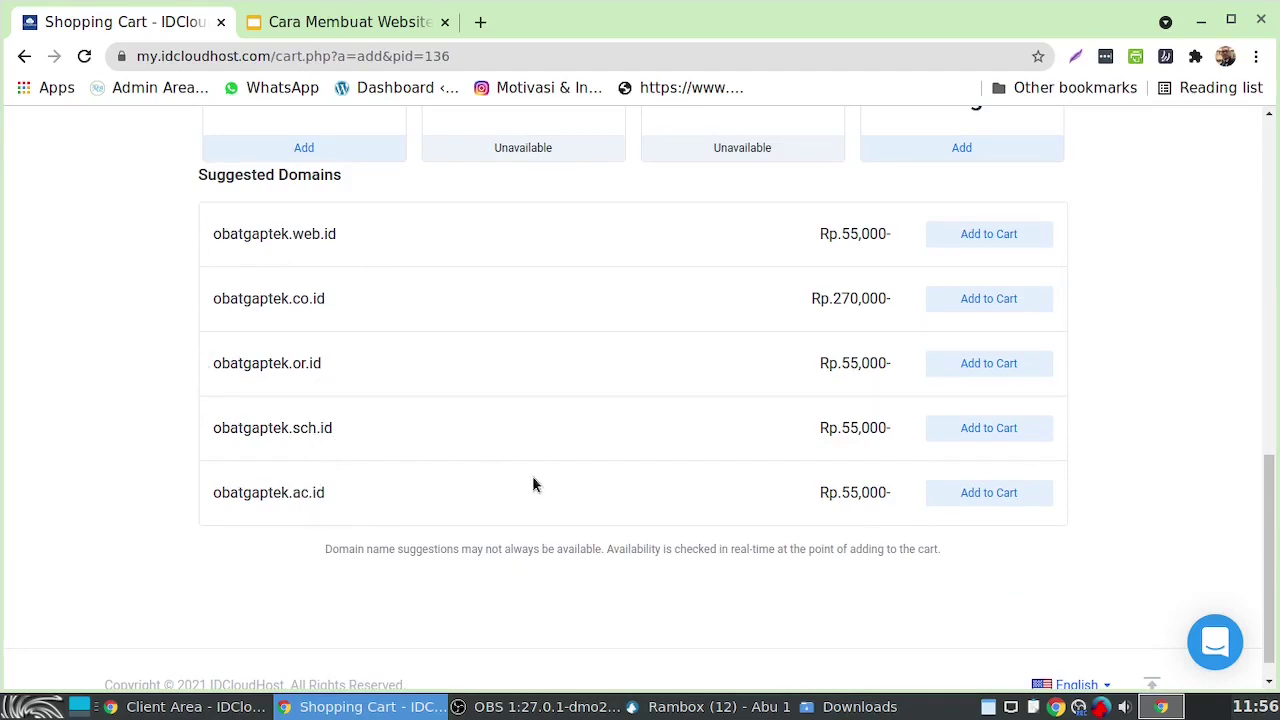
scroll(532, 484, "up", 5)
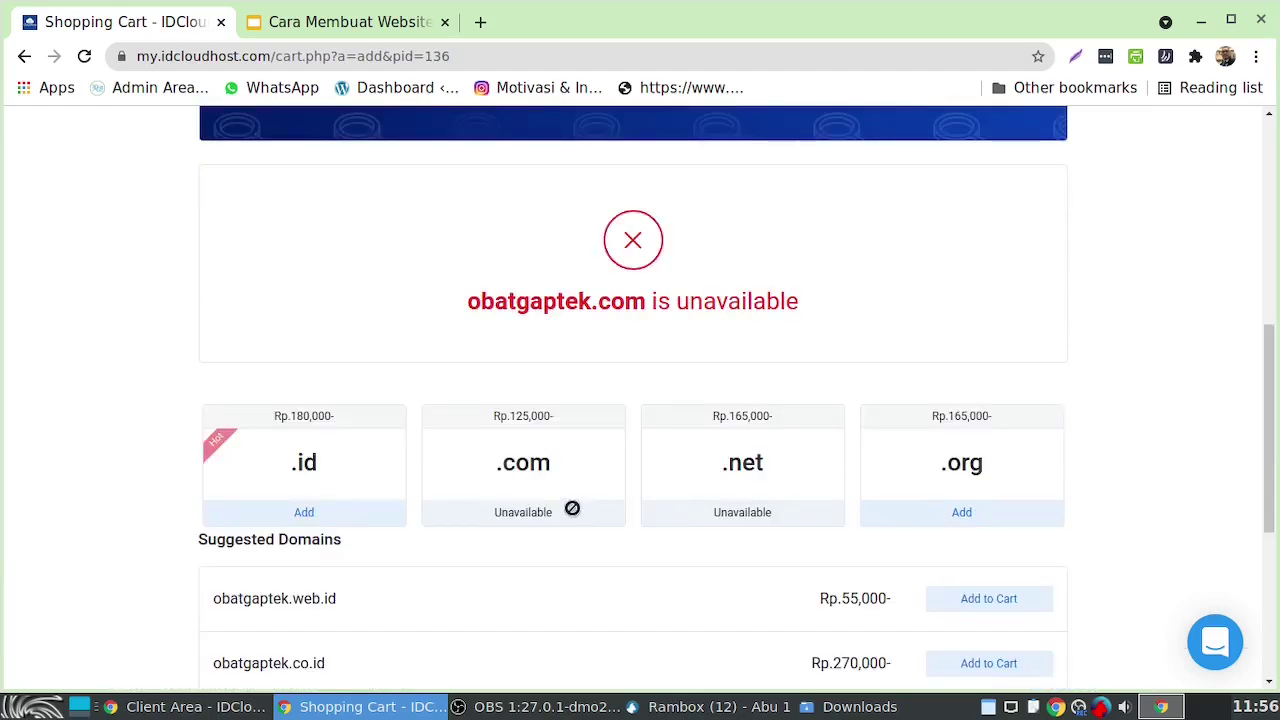
left_click(304, 512)
scroll(547, 528, "down", 1)
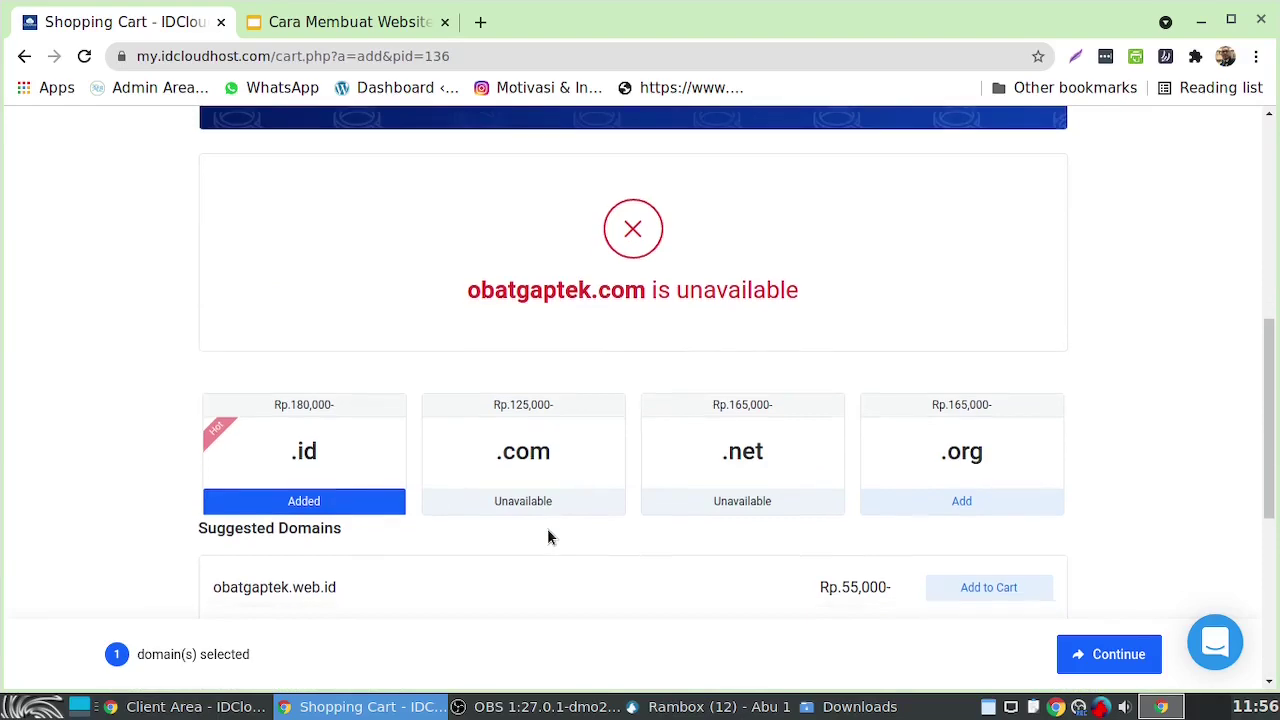
scroll(548, 535, "down", 3)
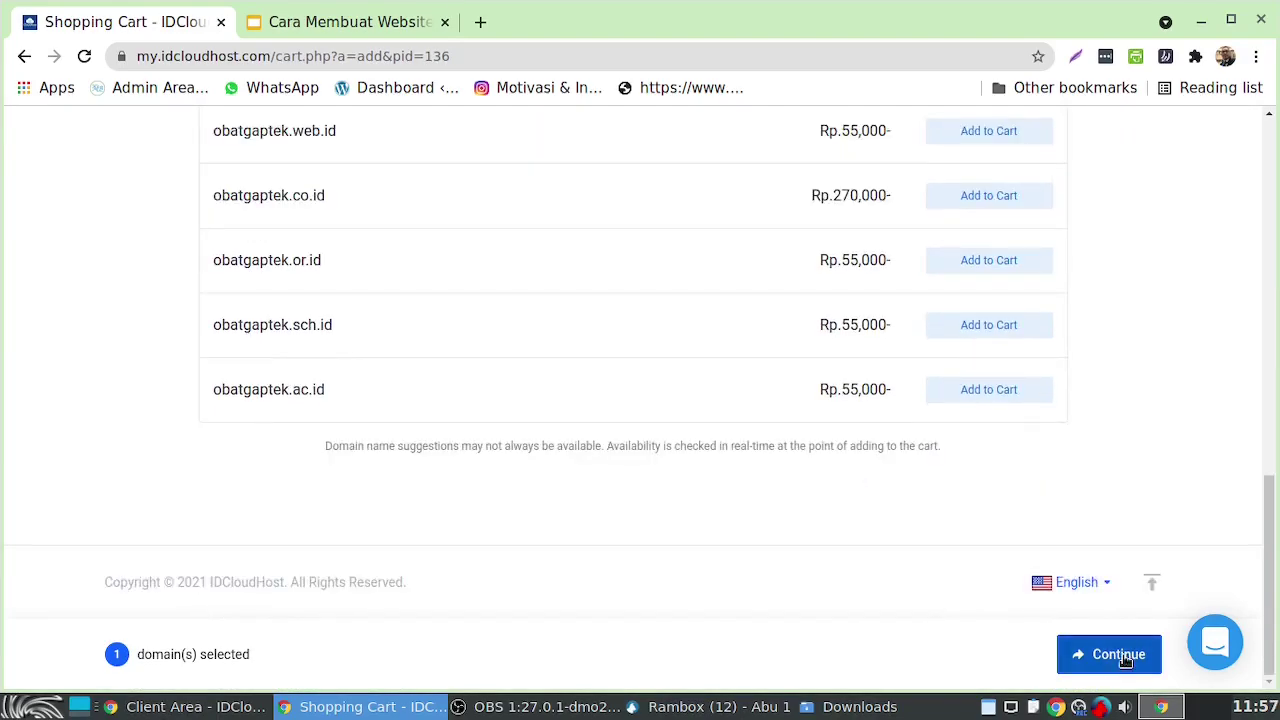
left_click(1123, 656)
Confirm Basic Pro with Monthly billing, Indonesia location and no add-ons
scroll(618, 499, "down", 2)
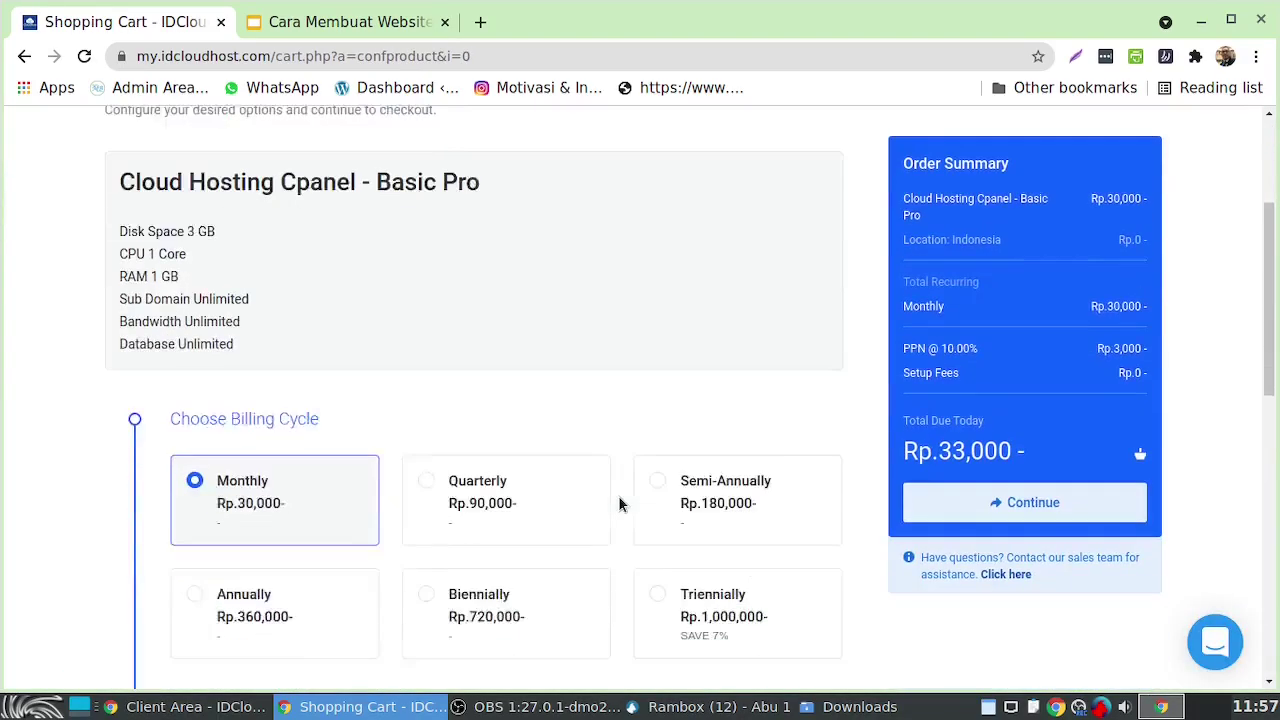
scroll(618, 504, "down", 2)
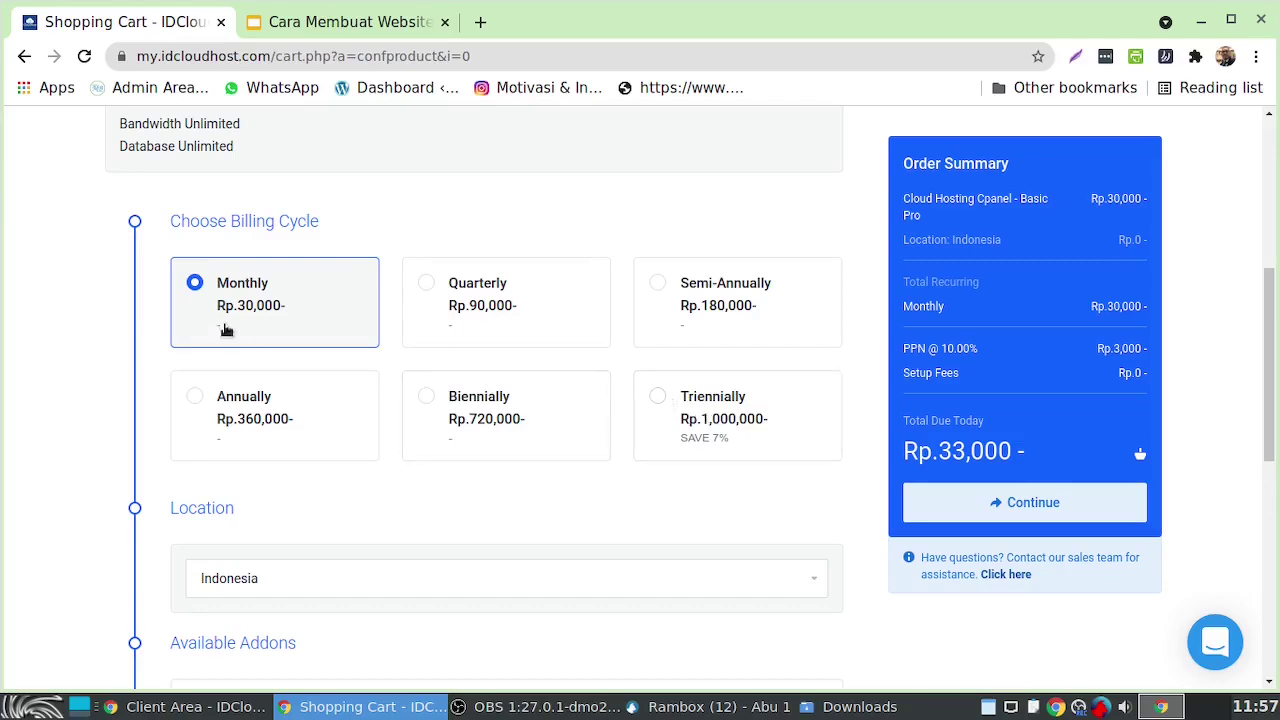
scroll(462, 485, "down", 2)
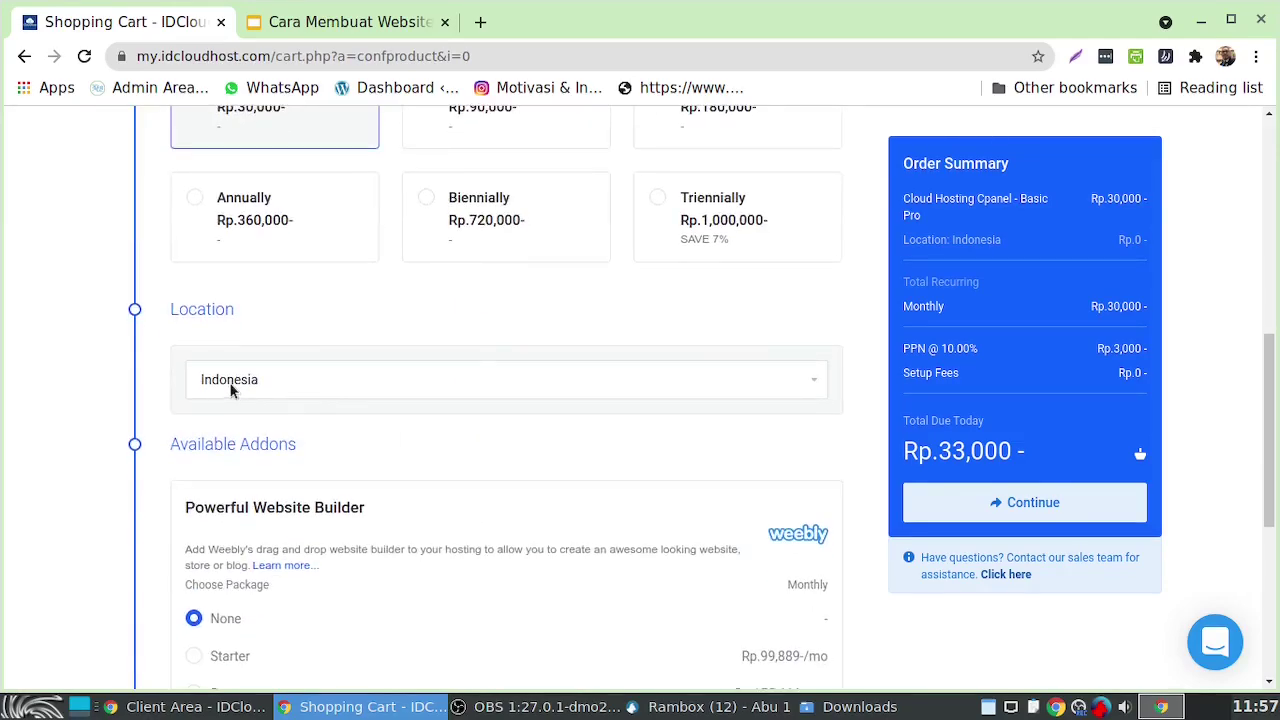
scroll(486, 366, "down", 3)
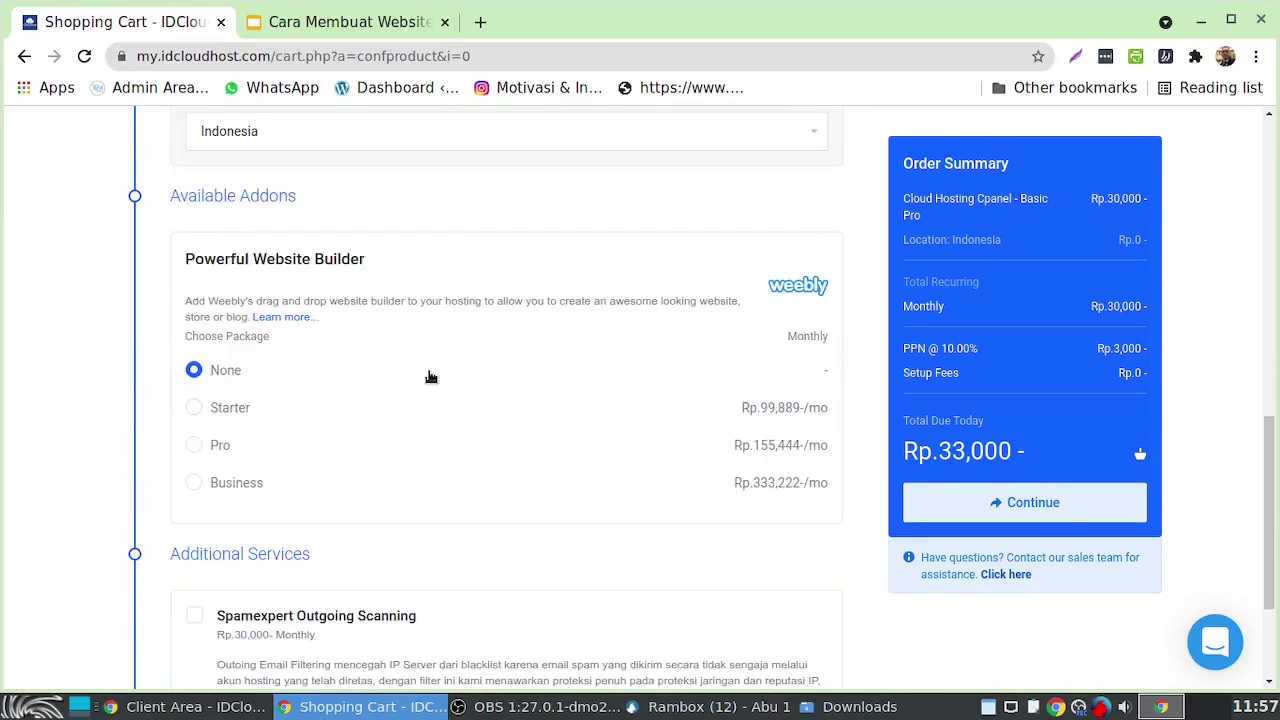
scroll(429, 374, "down", 2)
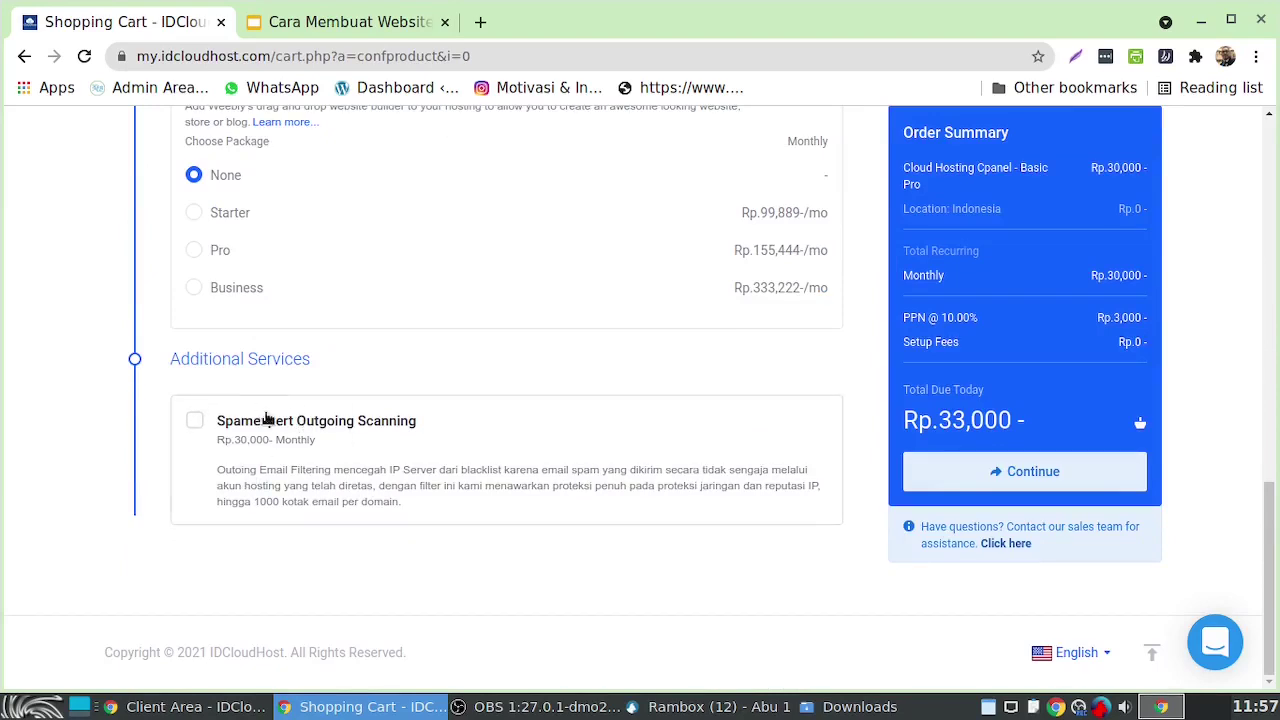
scroll(500, 417, "up", 2)
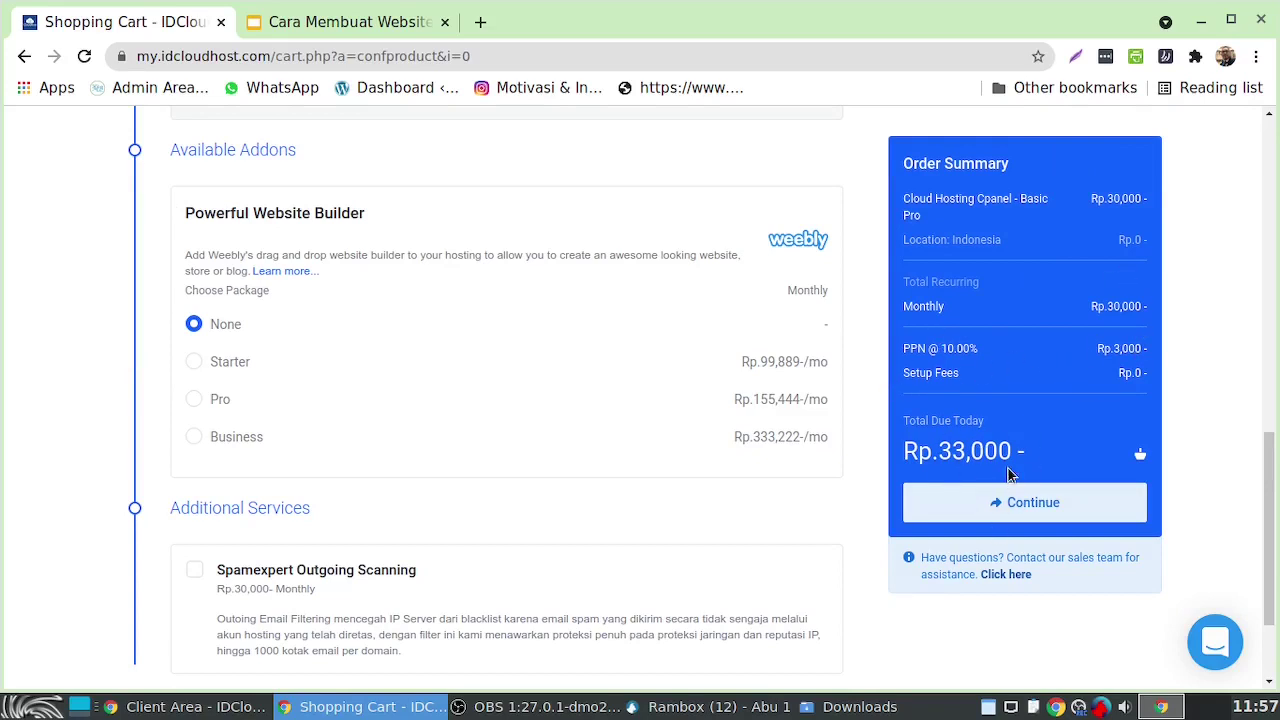
scroll(1010, 475, "up", 4)
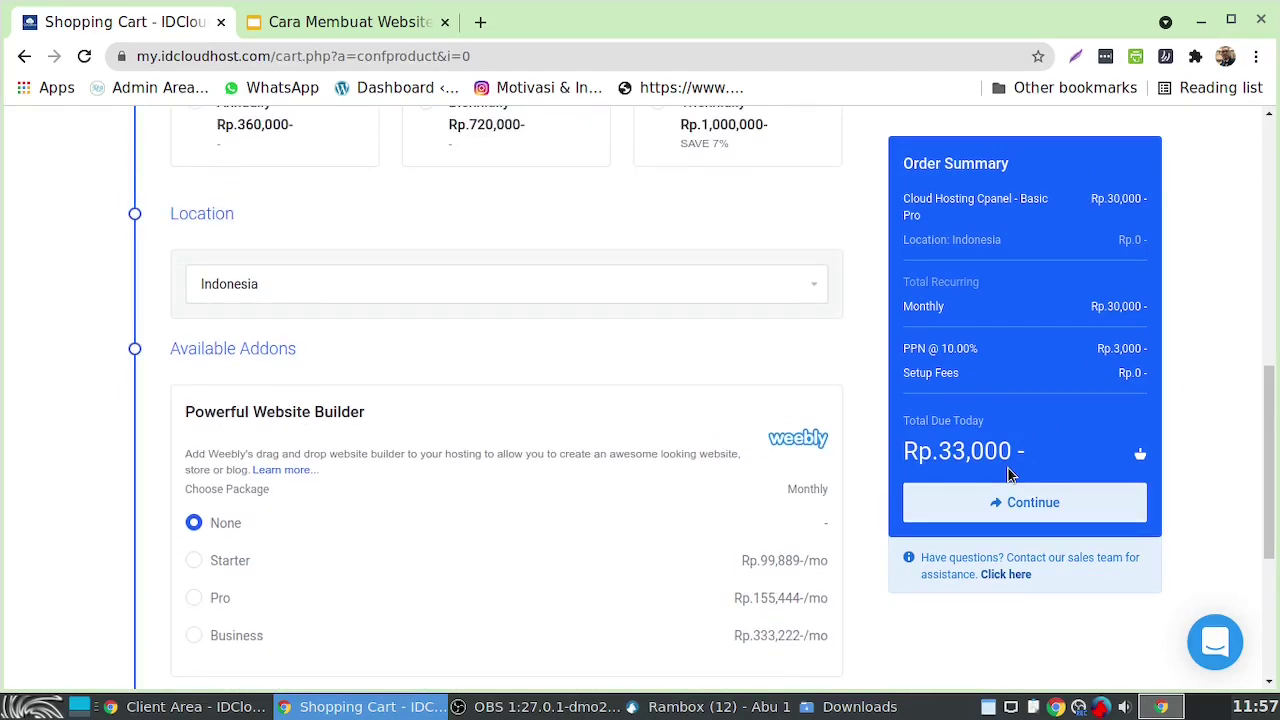
scroll(1010, 475, "down", 2)
left_click(1034, 504)
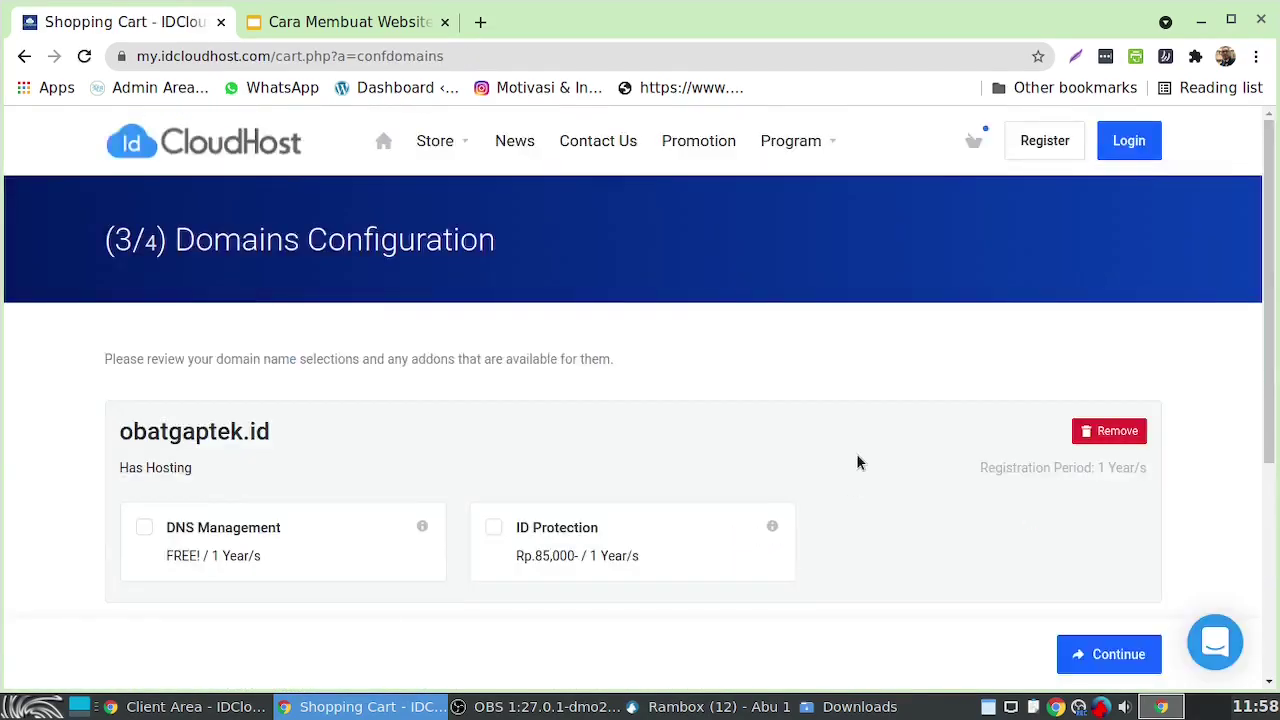
Continue past the obatgaptek.id domain add-on options to Review & Checkout
scroll(857, 455, "down", 3)
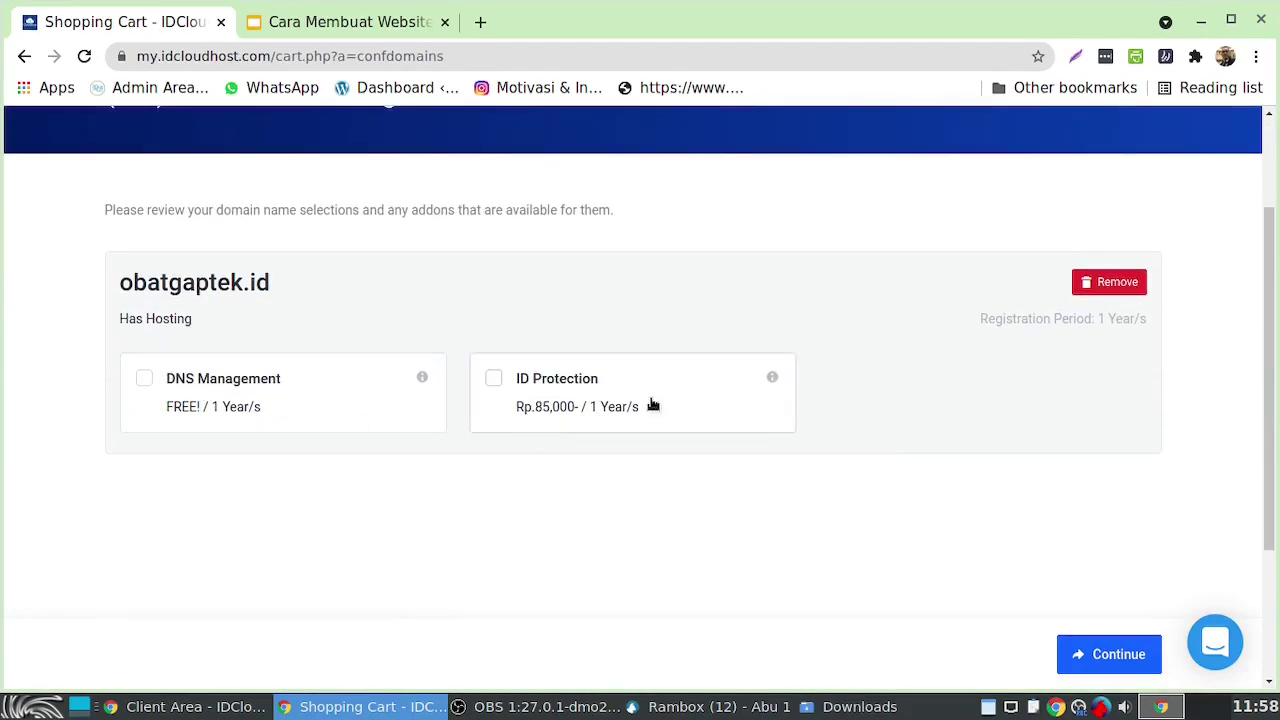
scroll(646, 437, "down", 3)
scroll(629, 386, "up", 2)
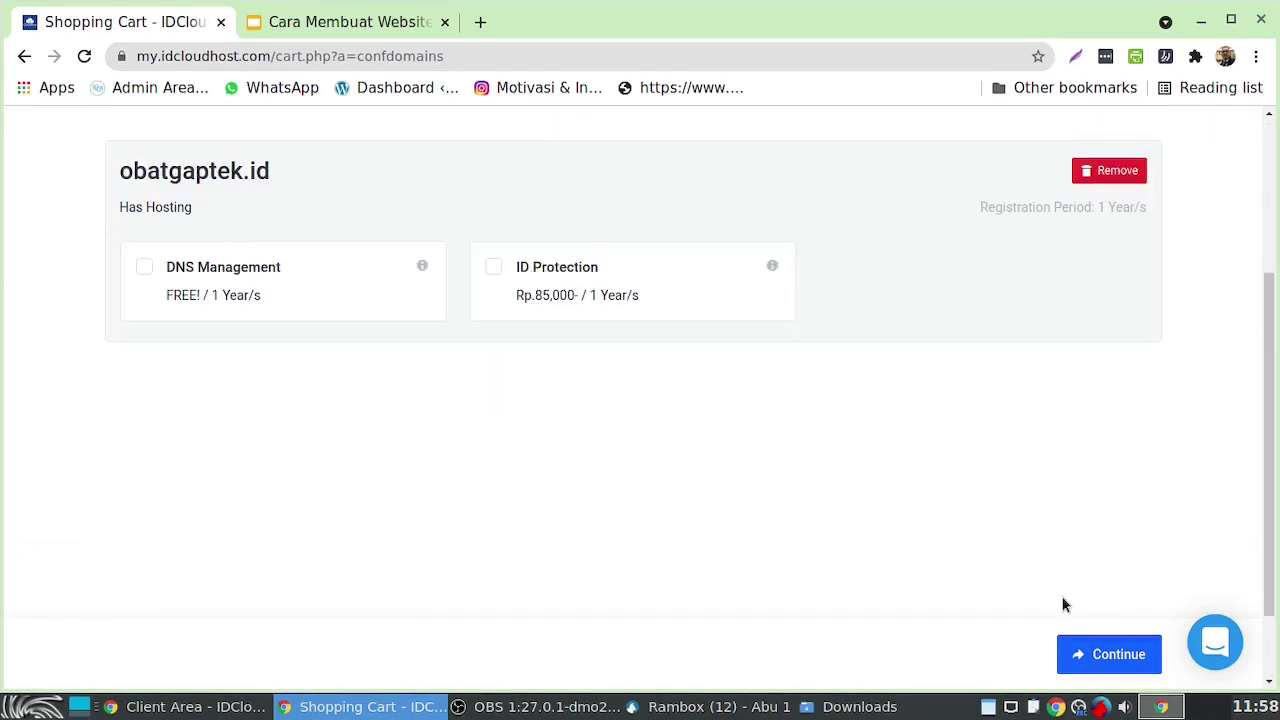
left_click(1104, 660)
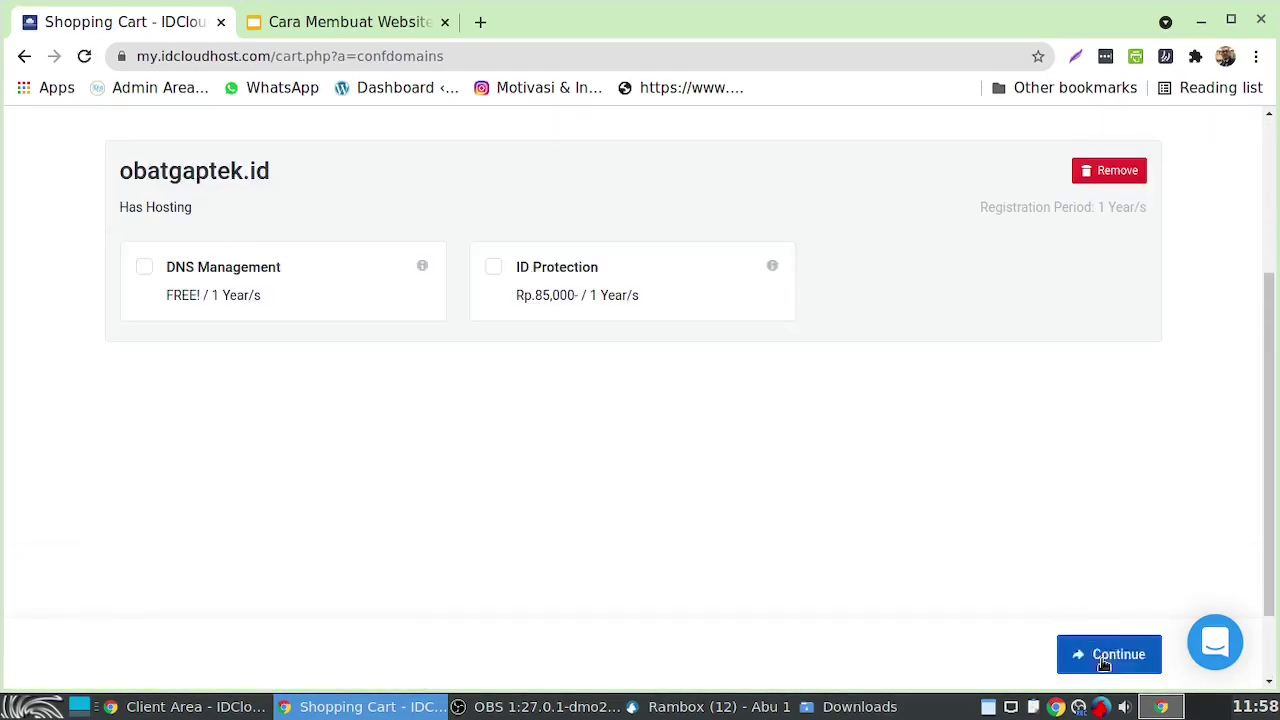
scroll(845, 518, "down", 2)
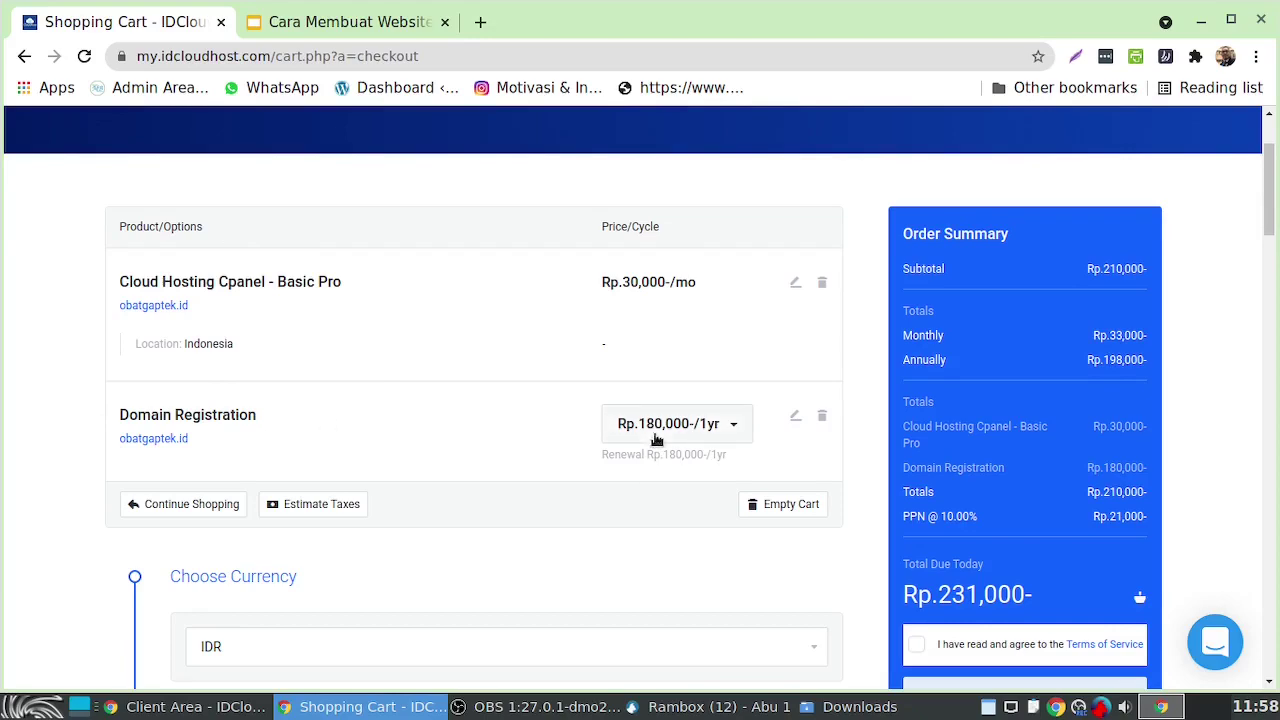
Select the first and last name fields on the checkout form
scroll(437, 423, "down", 10)
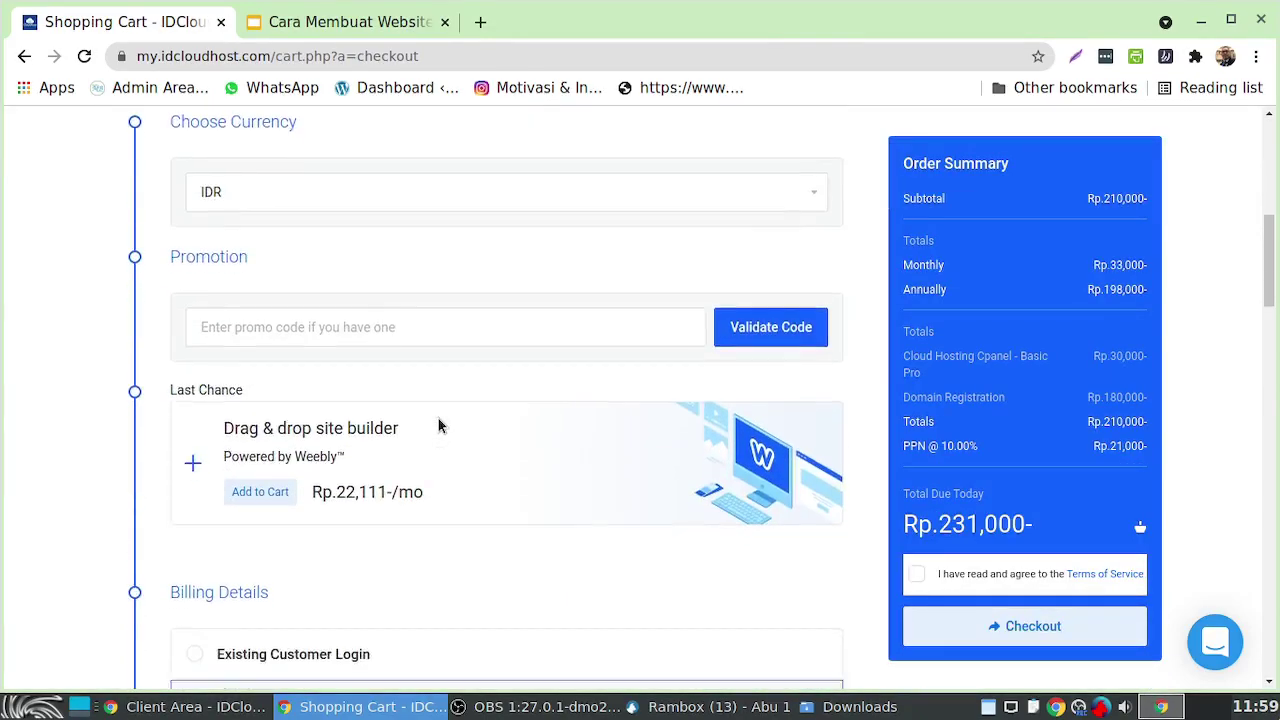
scroll(592, 494, "down", 4)
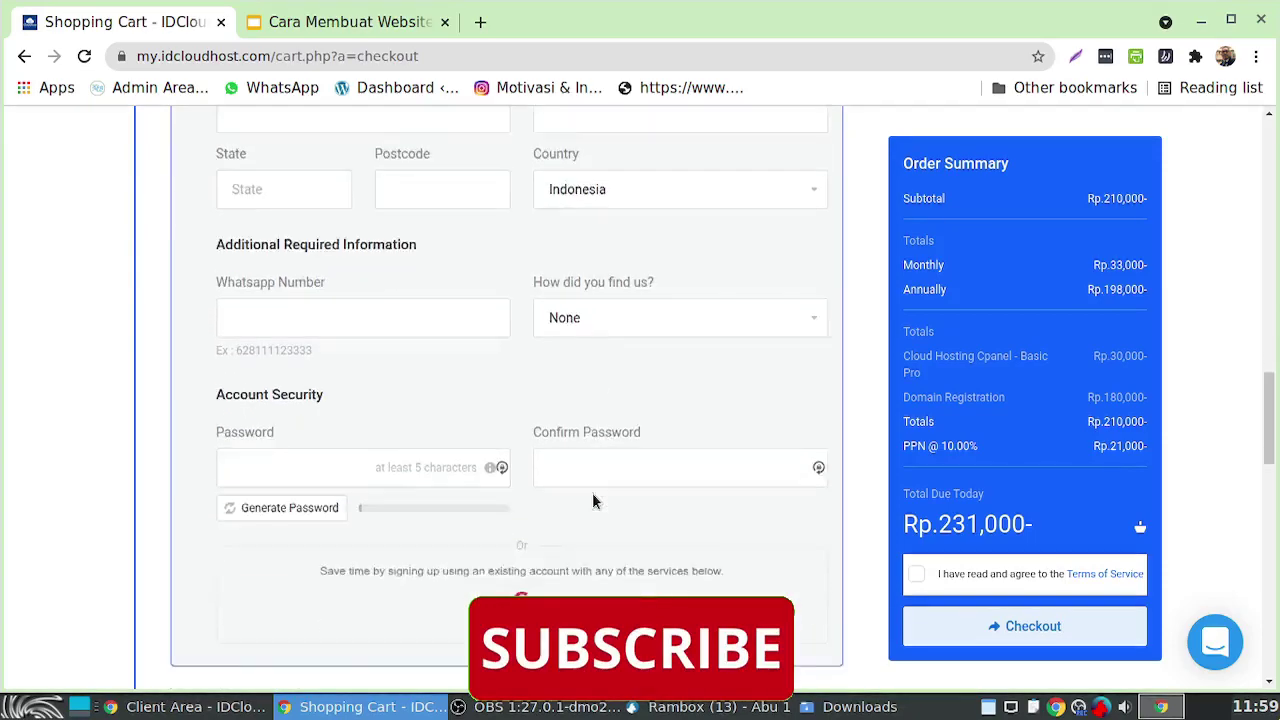
scroll(592, 494, "up", 5)
left_click(342, 336)
left_click(573, 340)
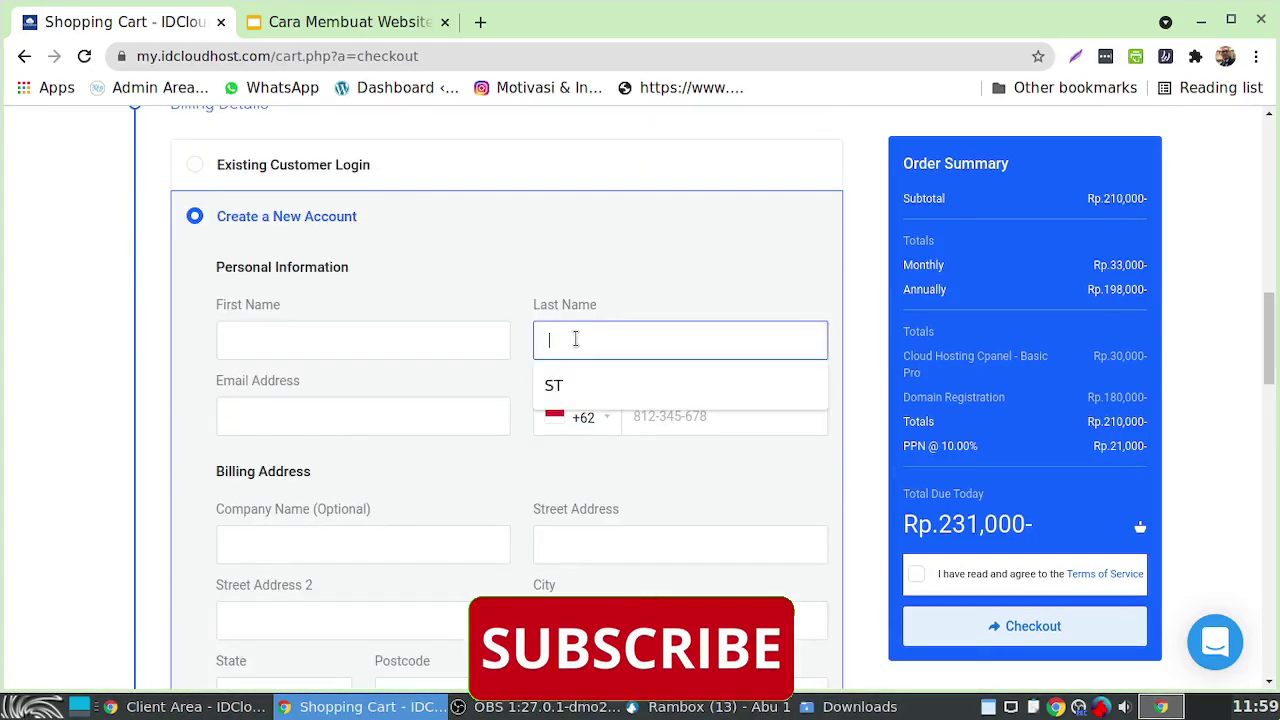
left_click(710, 470)
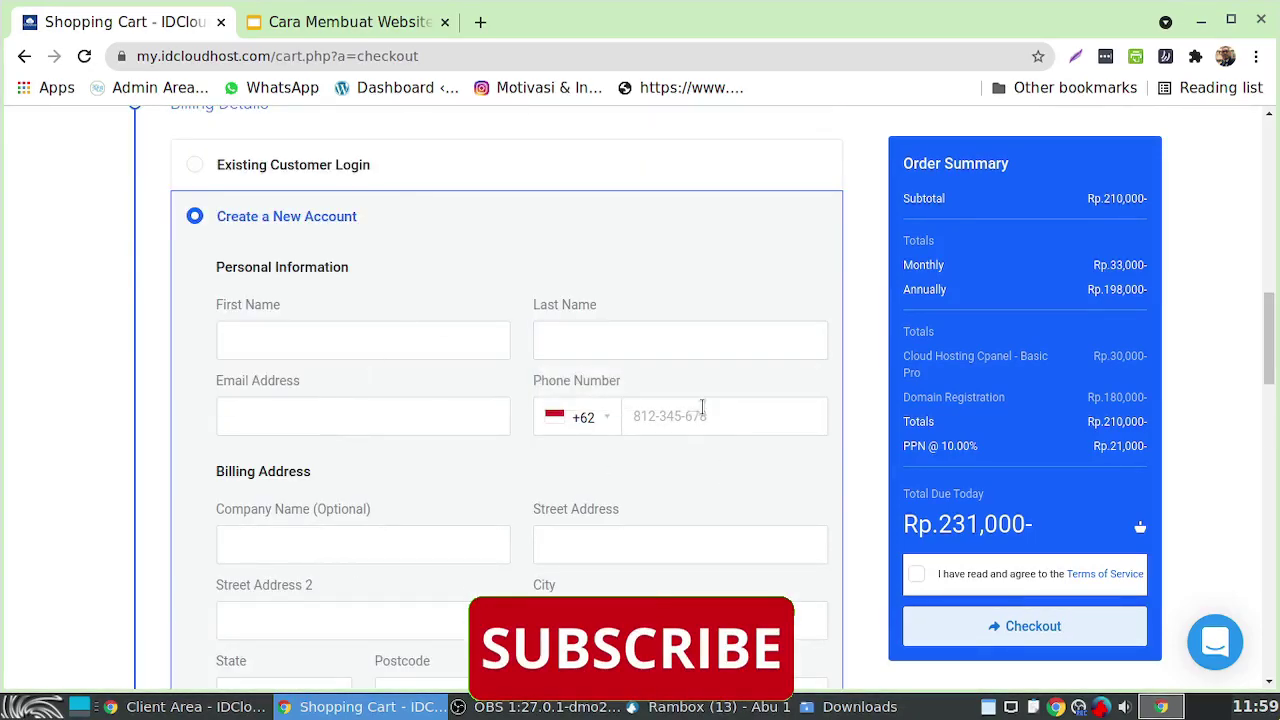
View the instant payment options, then return to the bank transfer options
scroll(728, 458, "down", 1)
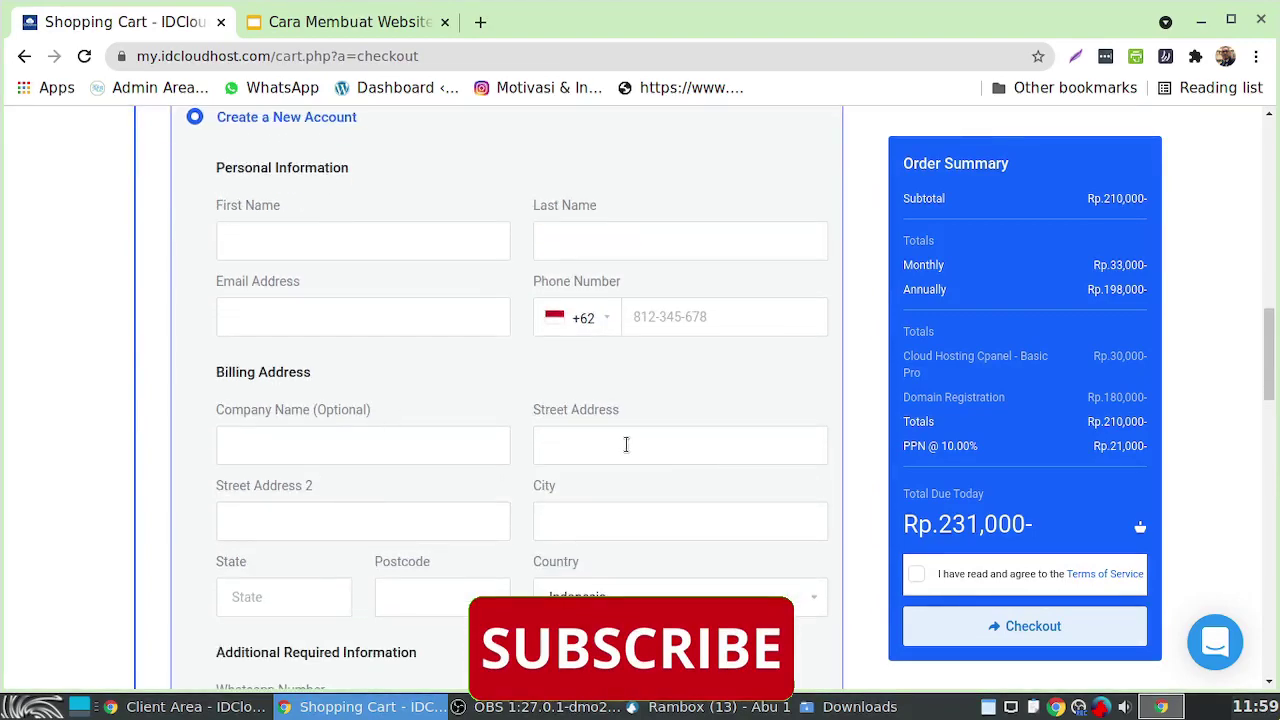
scroll(629, 441, "down", 2)
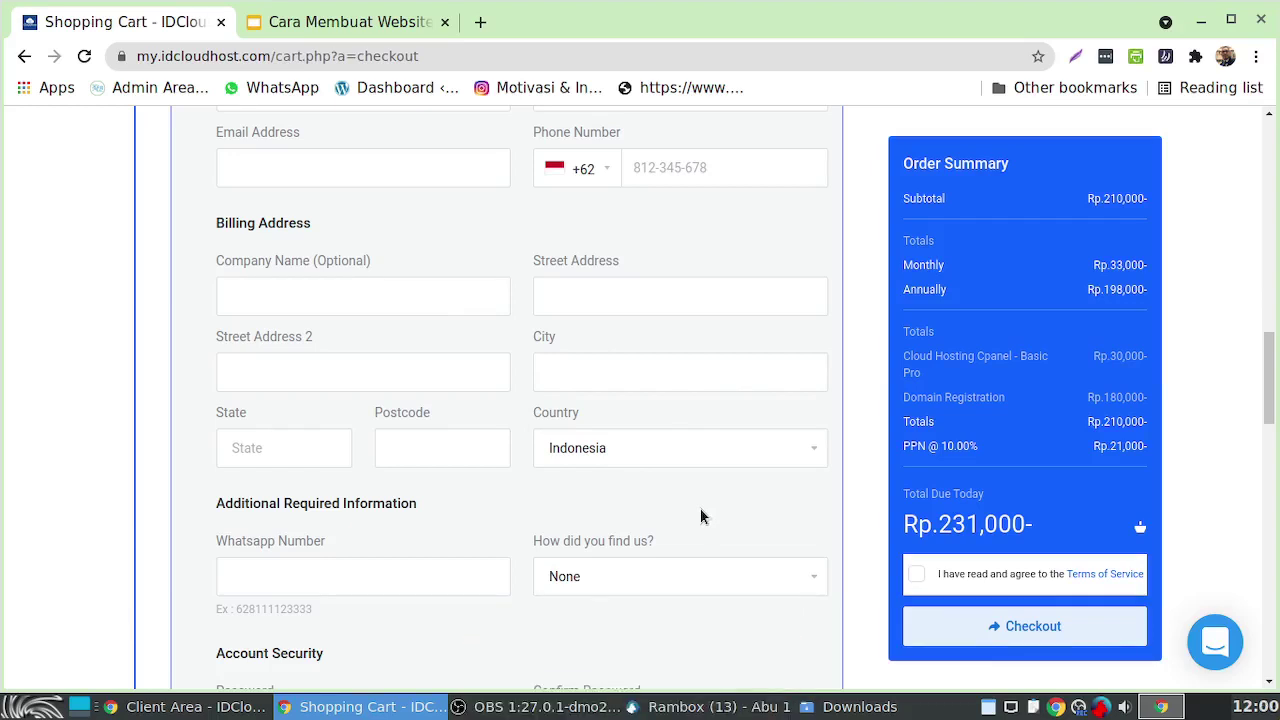
scroll(701, 516, "down", 8)
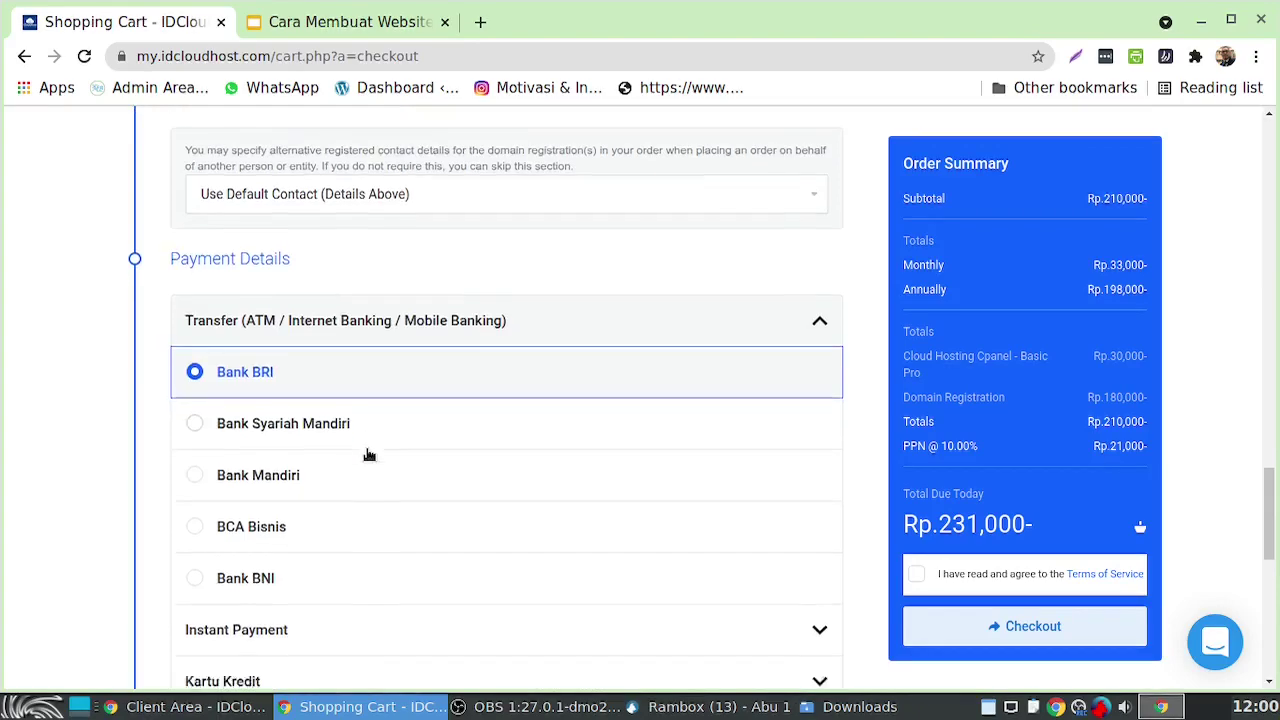
scroll(263, 403, "down", 2)
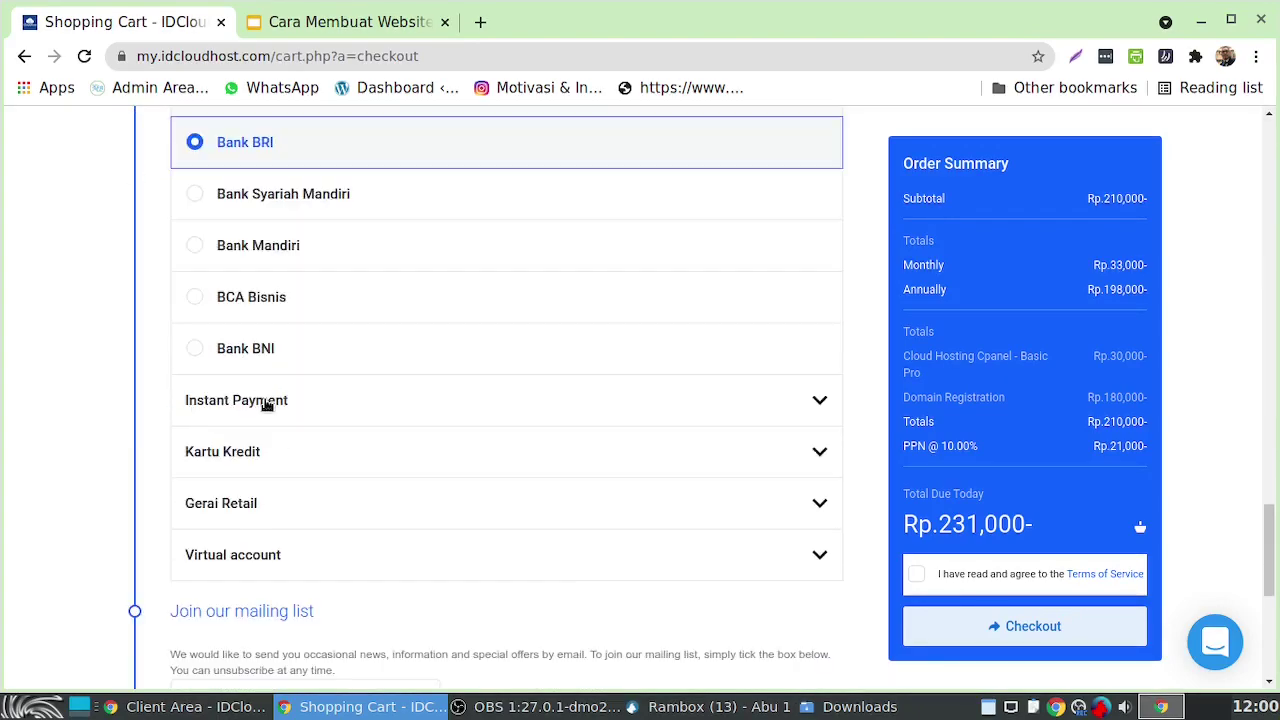
left_click(265, 401)
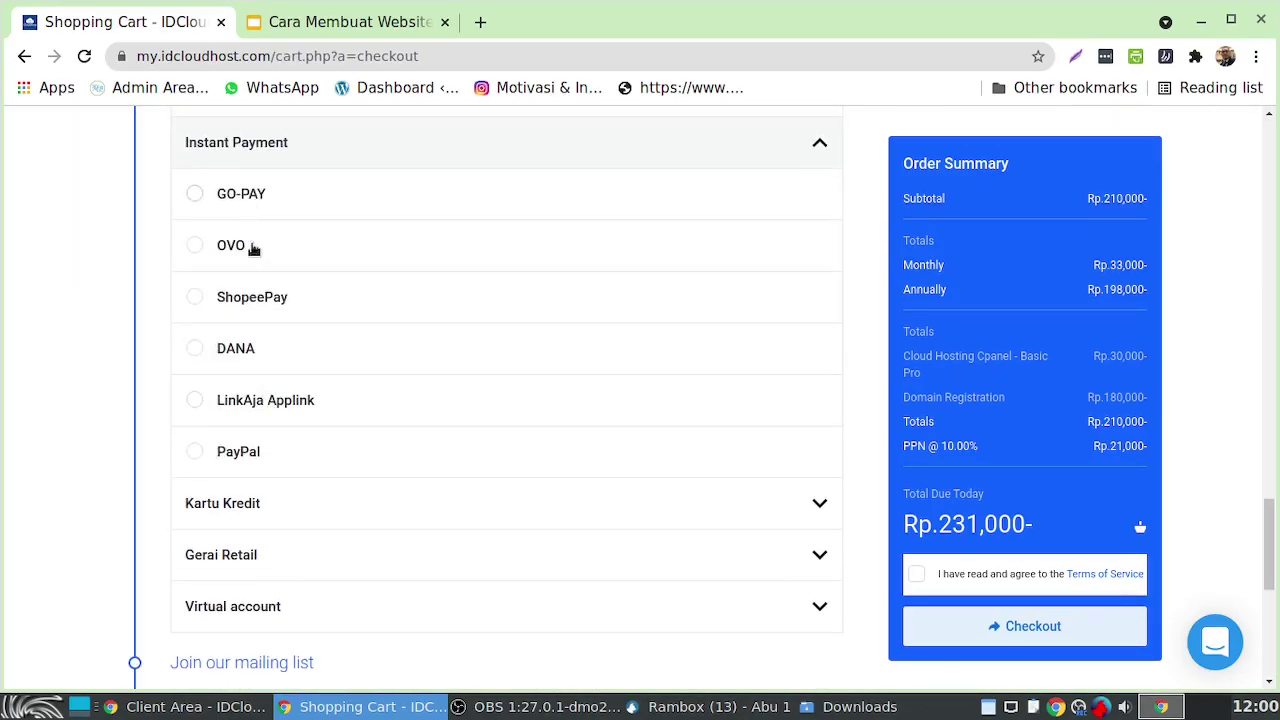
scroll(423, 323, "down", 2)
scroll(434, 286, "up", 4)
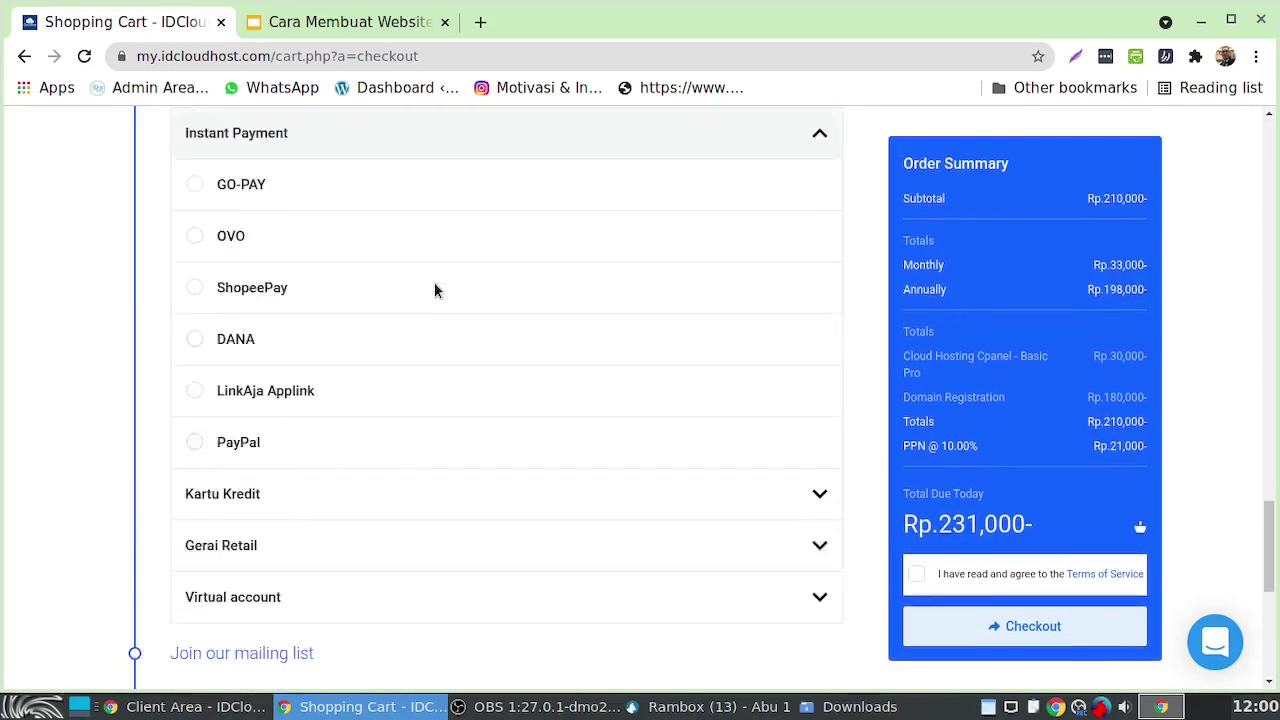
left_click(277, 339)
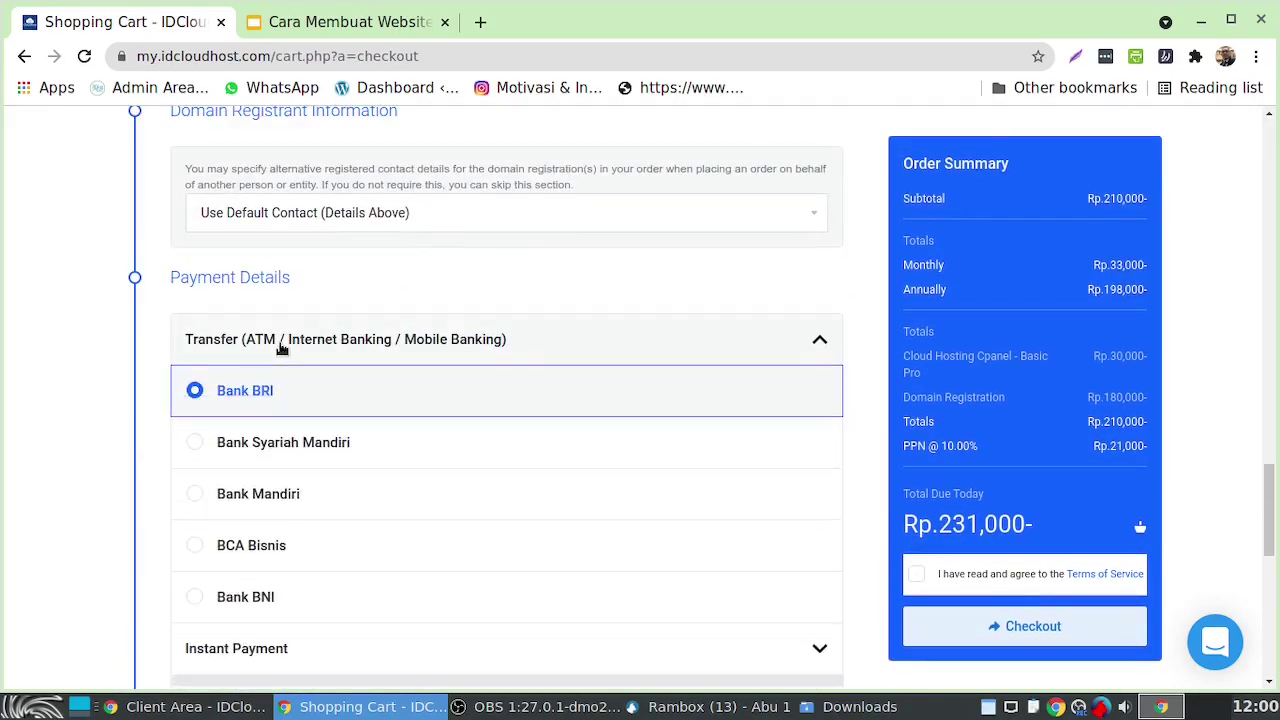
Turn on Receive Emails, accept the Terms of Service, and switch to the Client Area
scroll(449, 448, "down", 2)
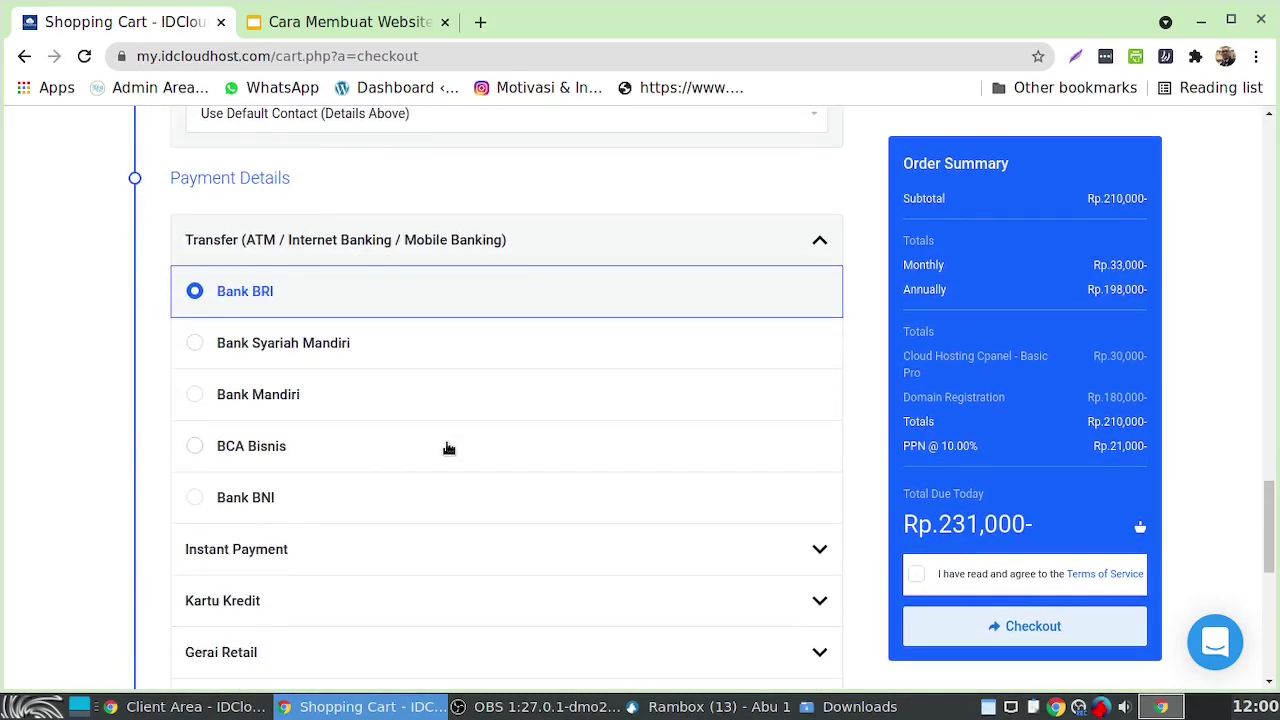
scroll(449, 448, "down", 5)
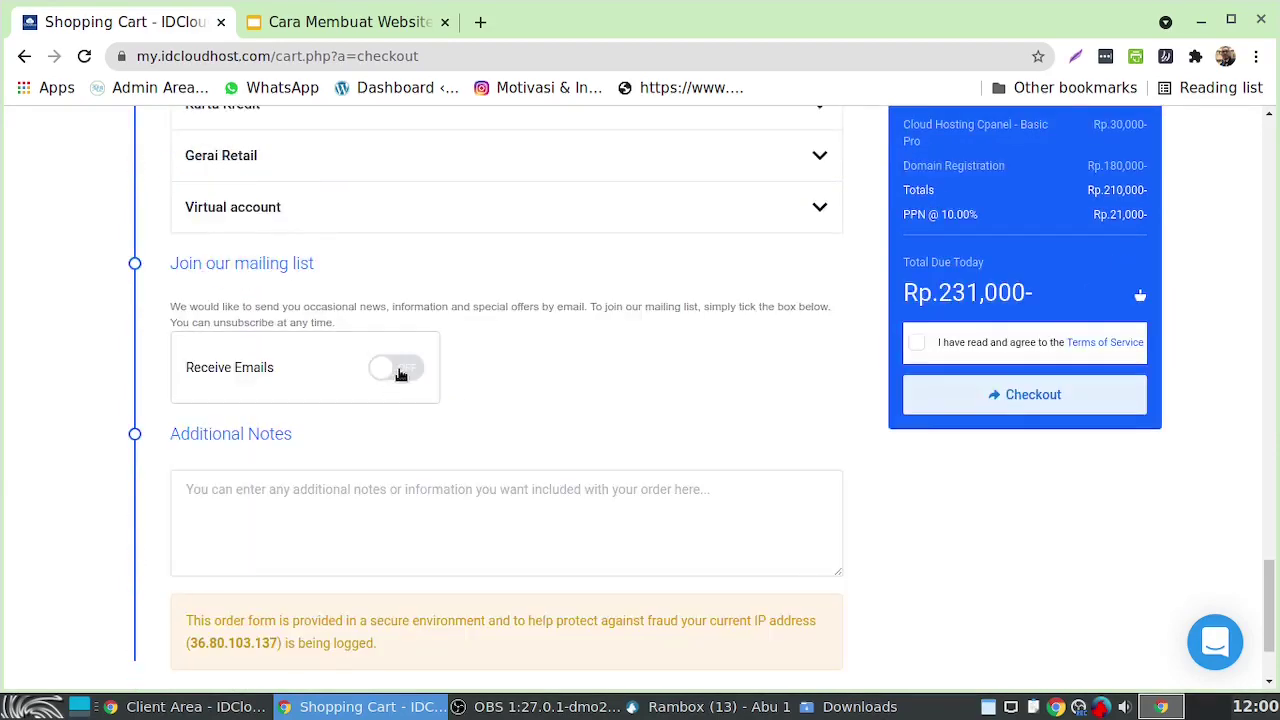
left_click(400, 371)
scroll(277, 357, "down", 2)
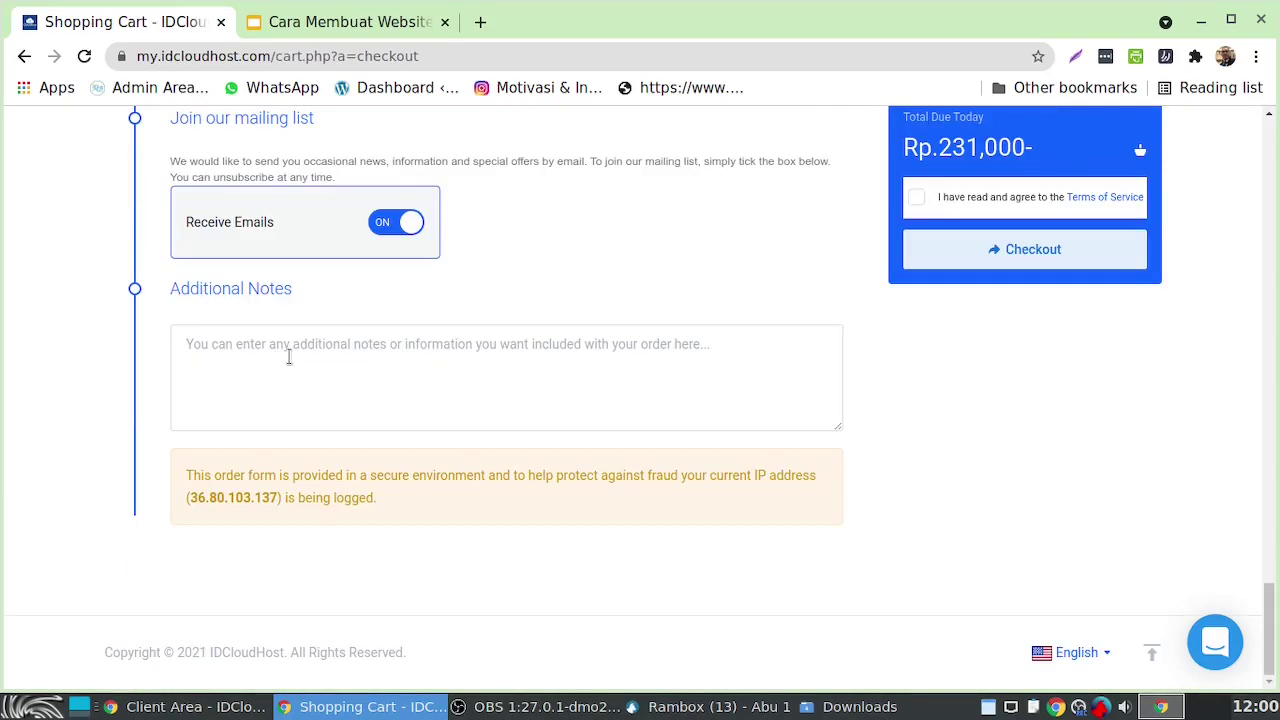
scroll(1071, 277, "up", 5)
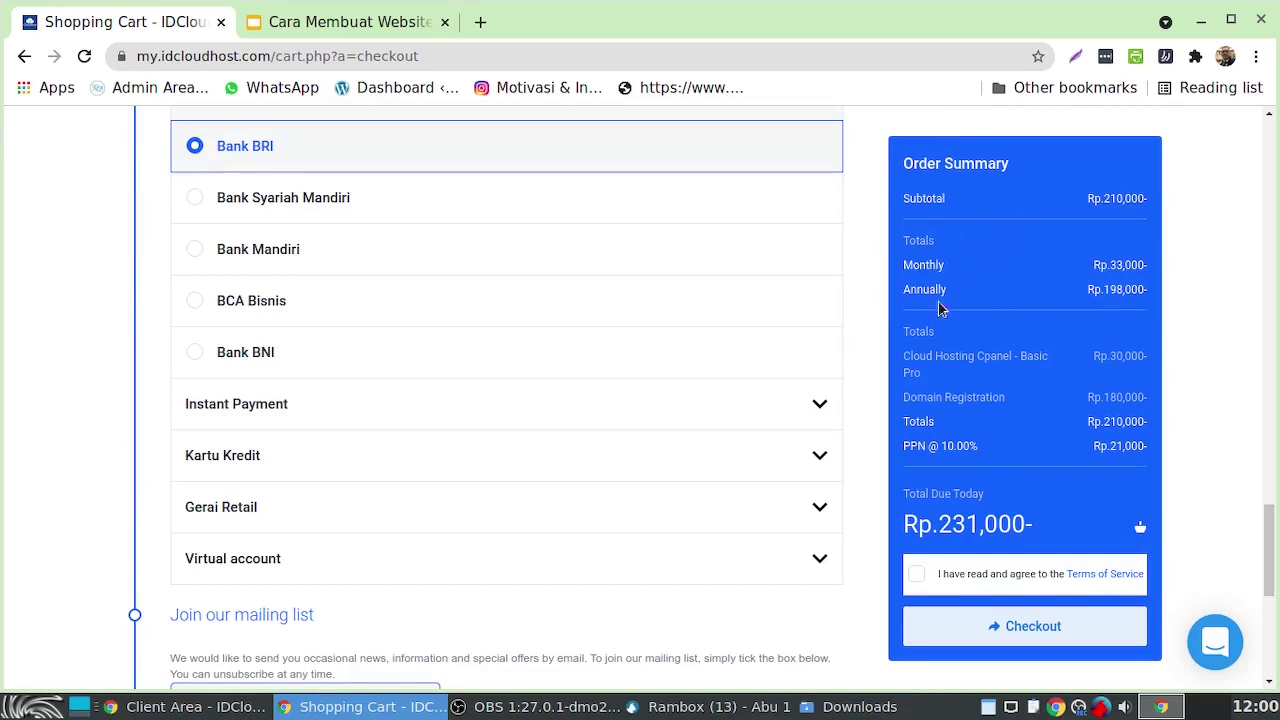
scroll(918, 443, "down", 3)
left_click(917, 445)
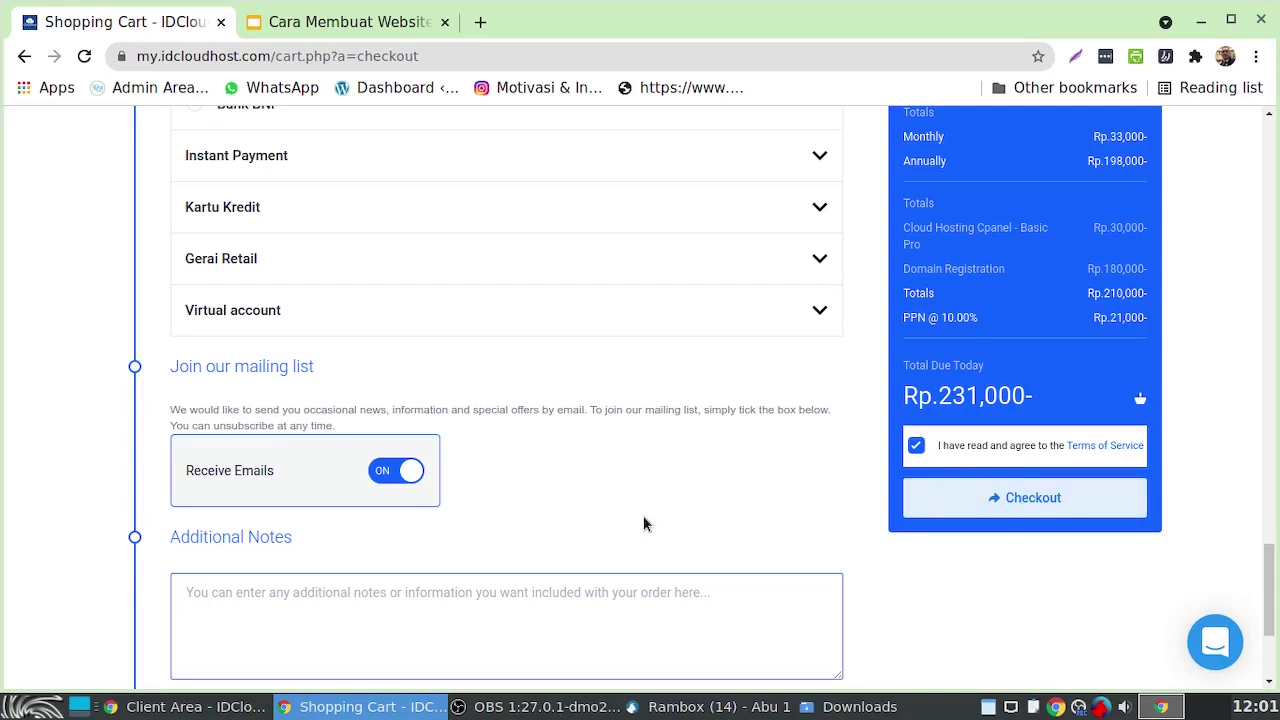
left_click(186, 707)
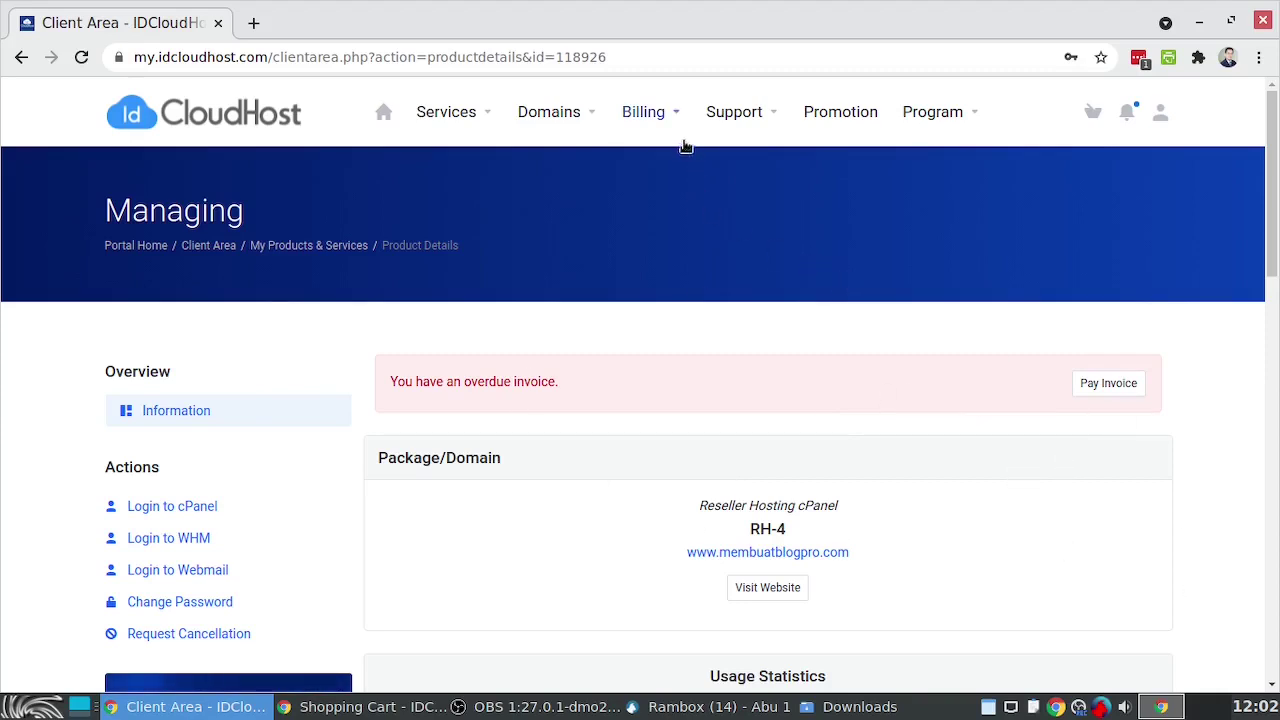
Open a Billing Support ticket with Related Service set to None
left_click(734, 112)
left_click(759, 335)
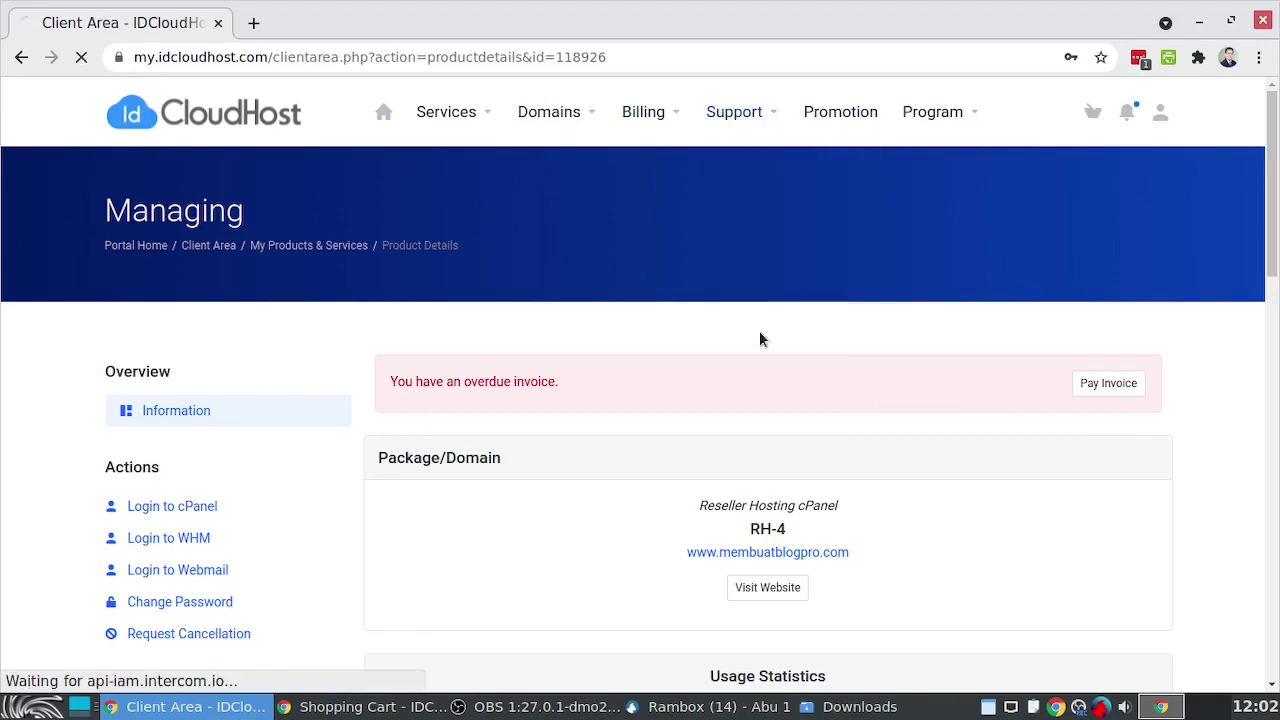
scroll(940, 503, "down", 3)
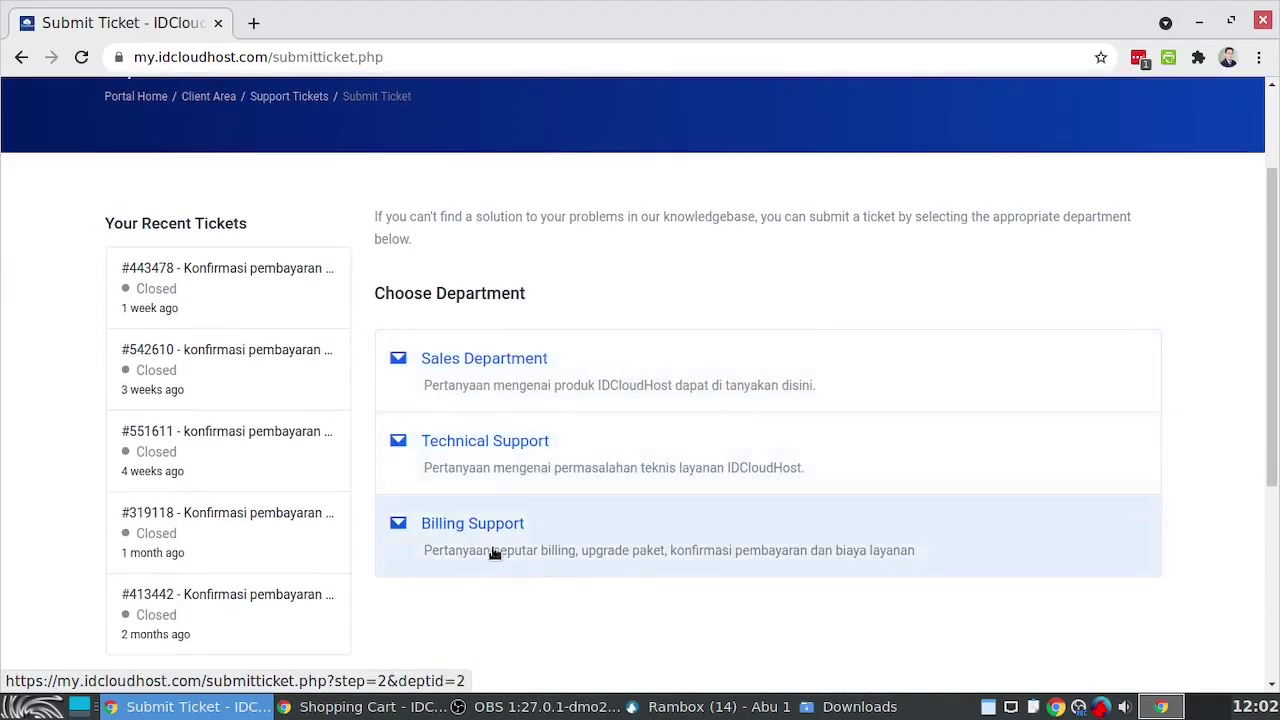
left_click(492, 527)
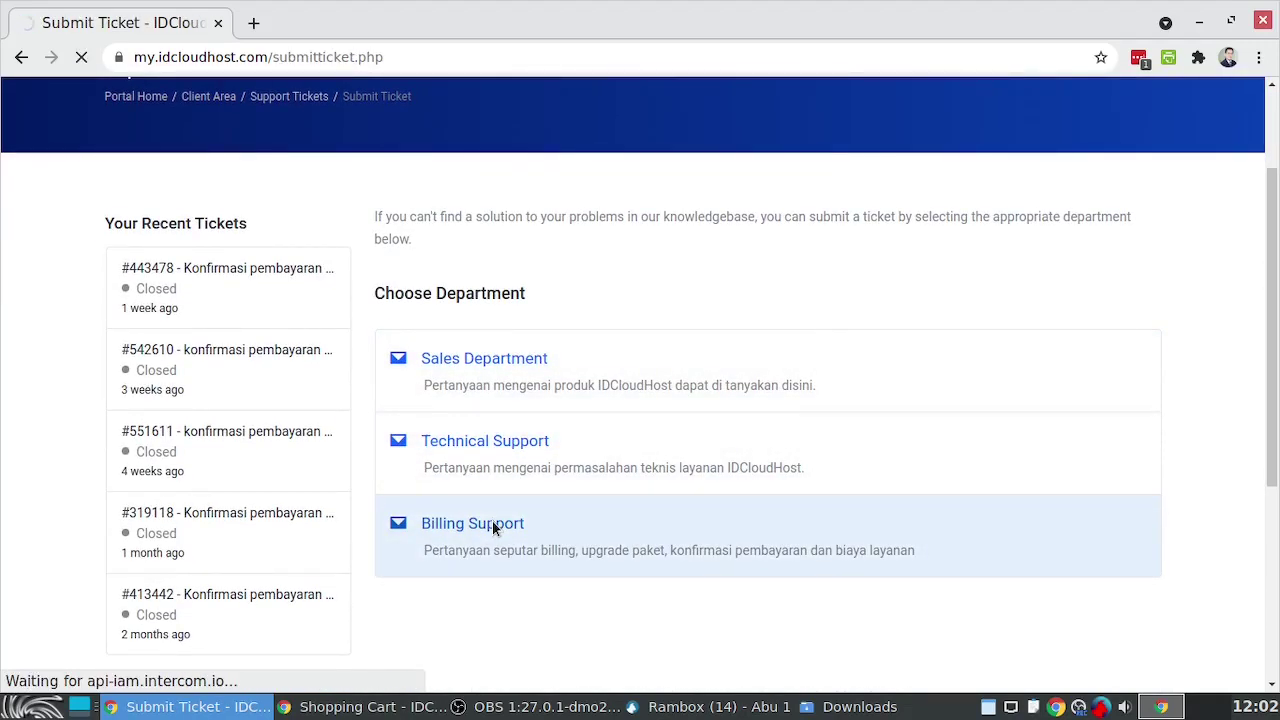
scroll(810, 370, "down", 3)
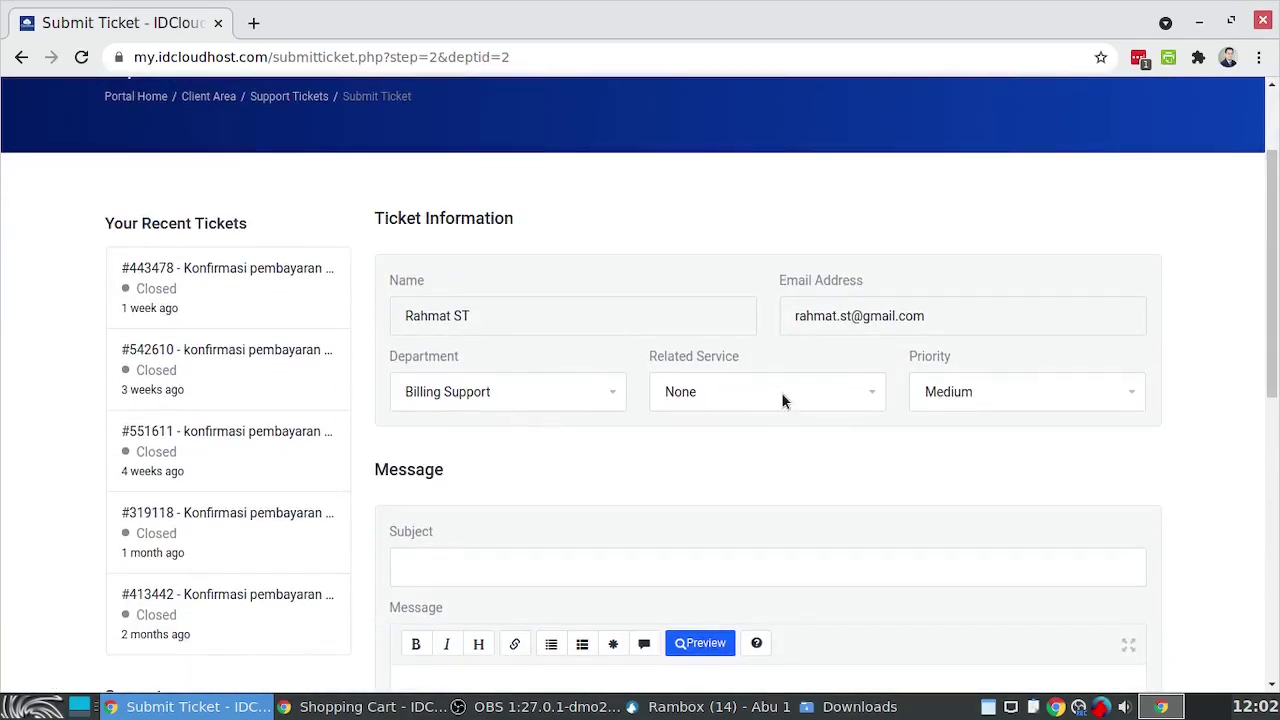
left_click(781, 392)
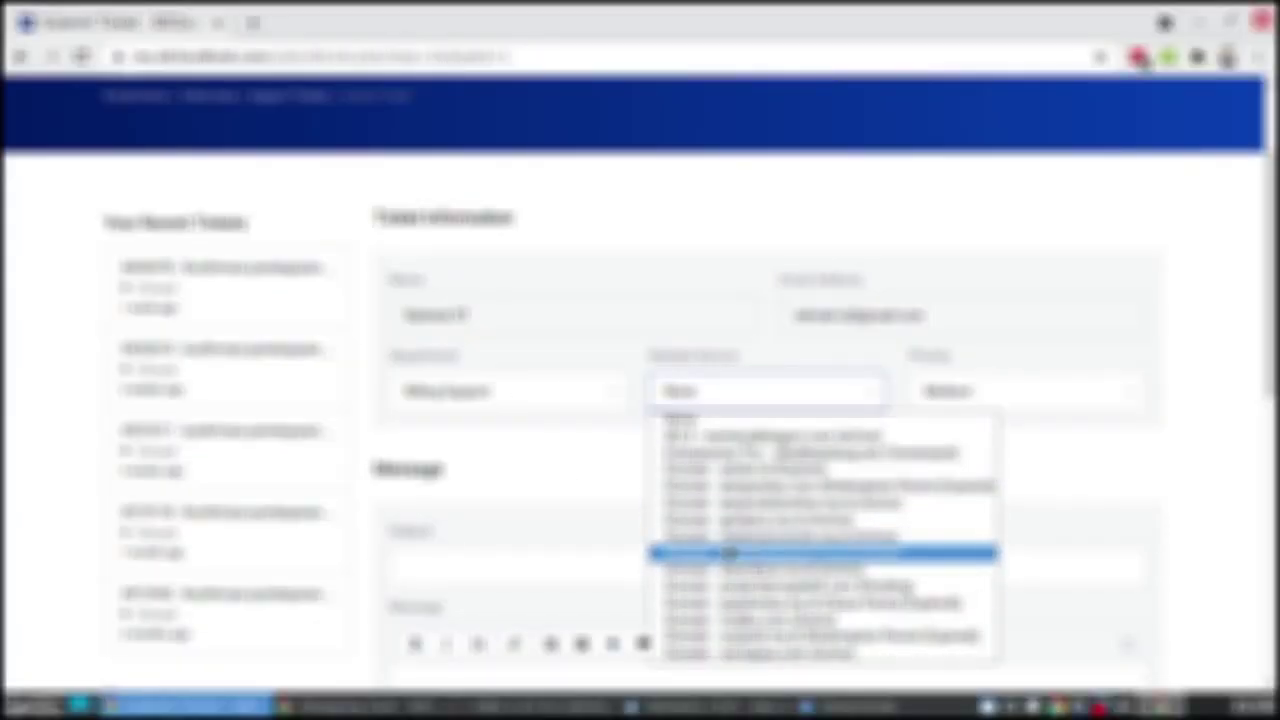
left_click(608, 446)
Select the ticket Subject field and scroll down to the Attachments section
scroll(510, 430, "down", 2)
left_click(464, 472)
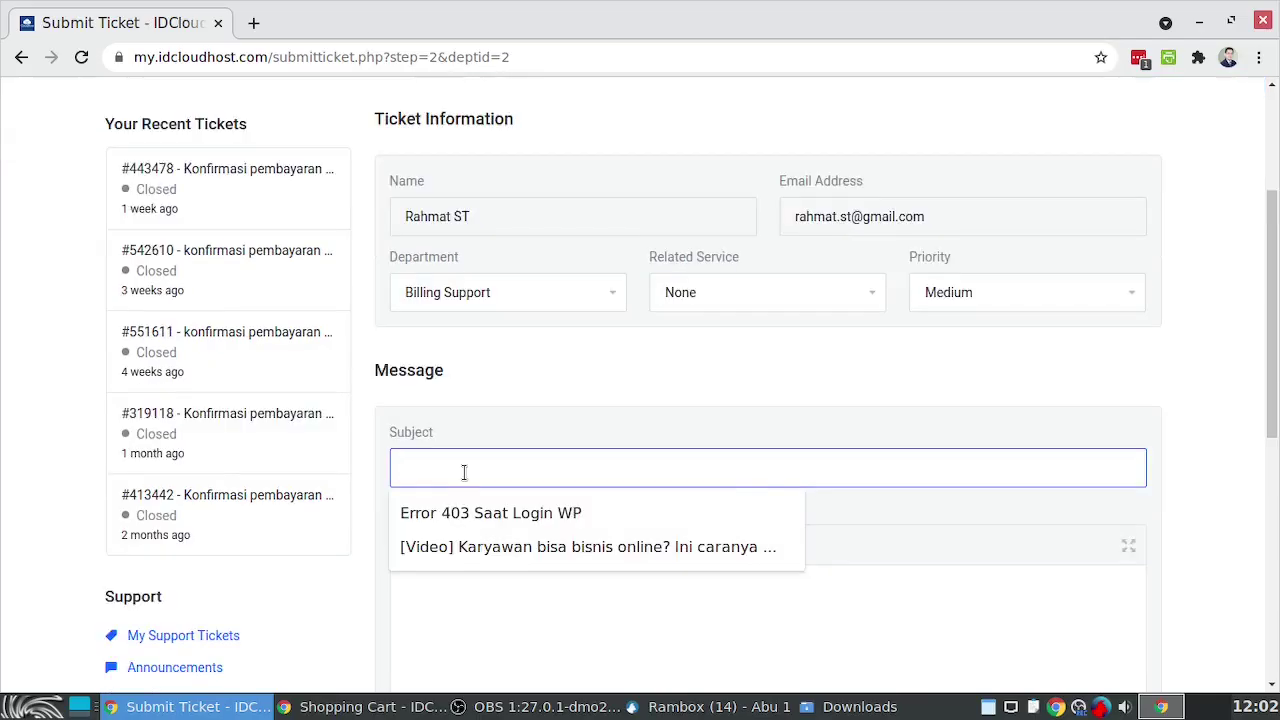
left_click(512, 421)
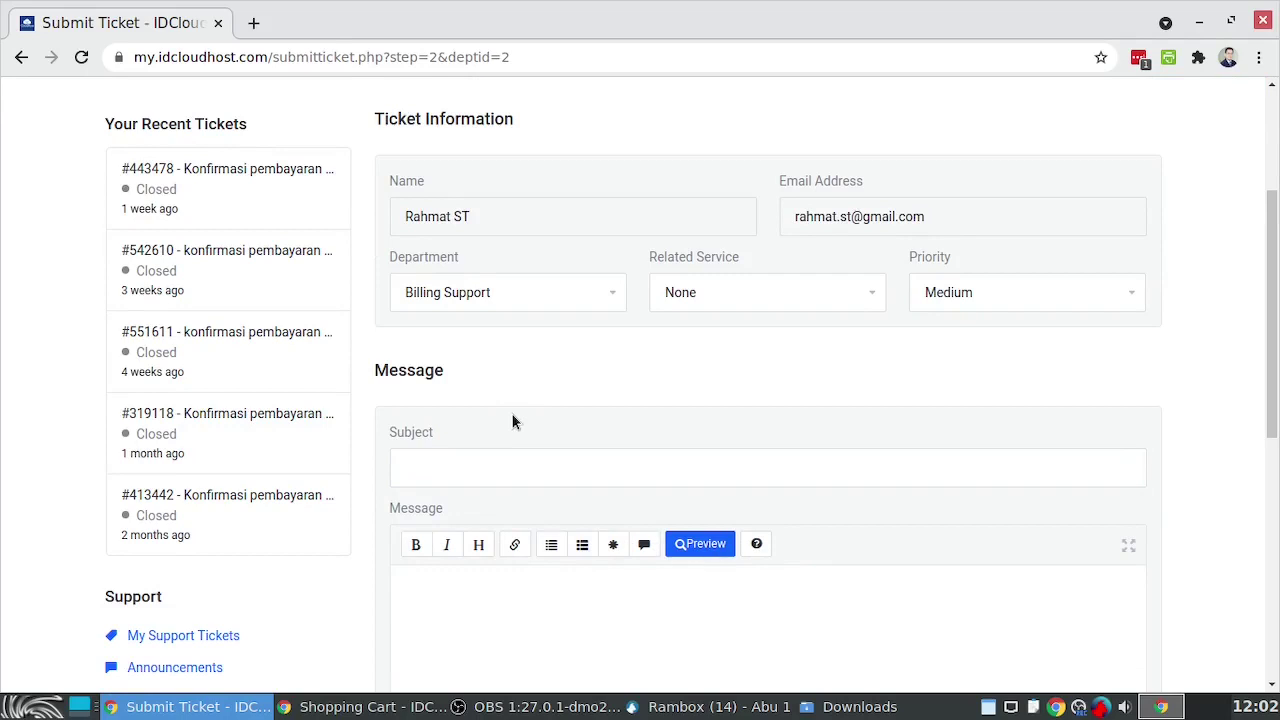
scroll(511, 421, "down", 2)
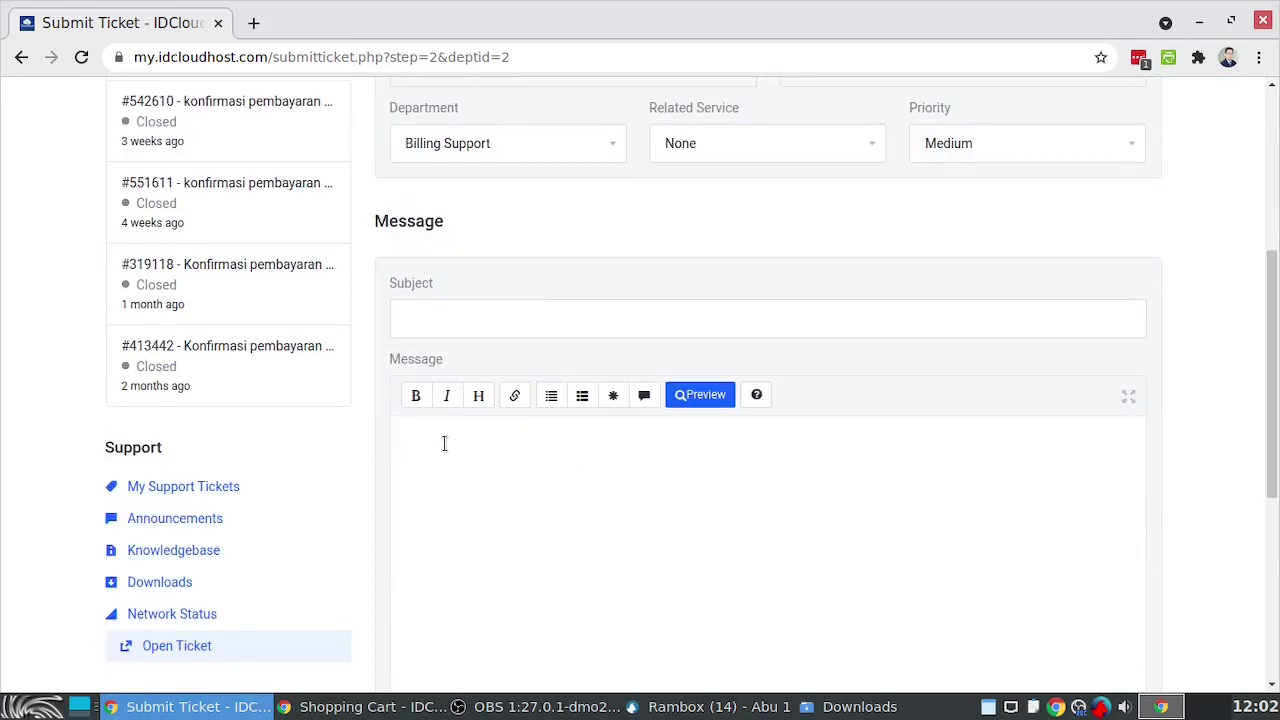
scroll(743, 480, "down", 5)
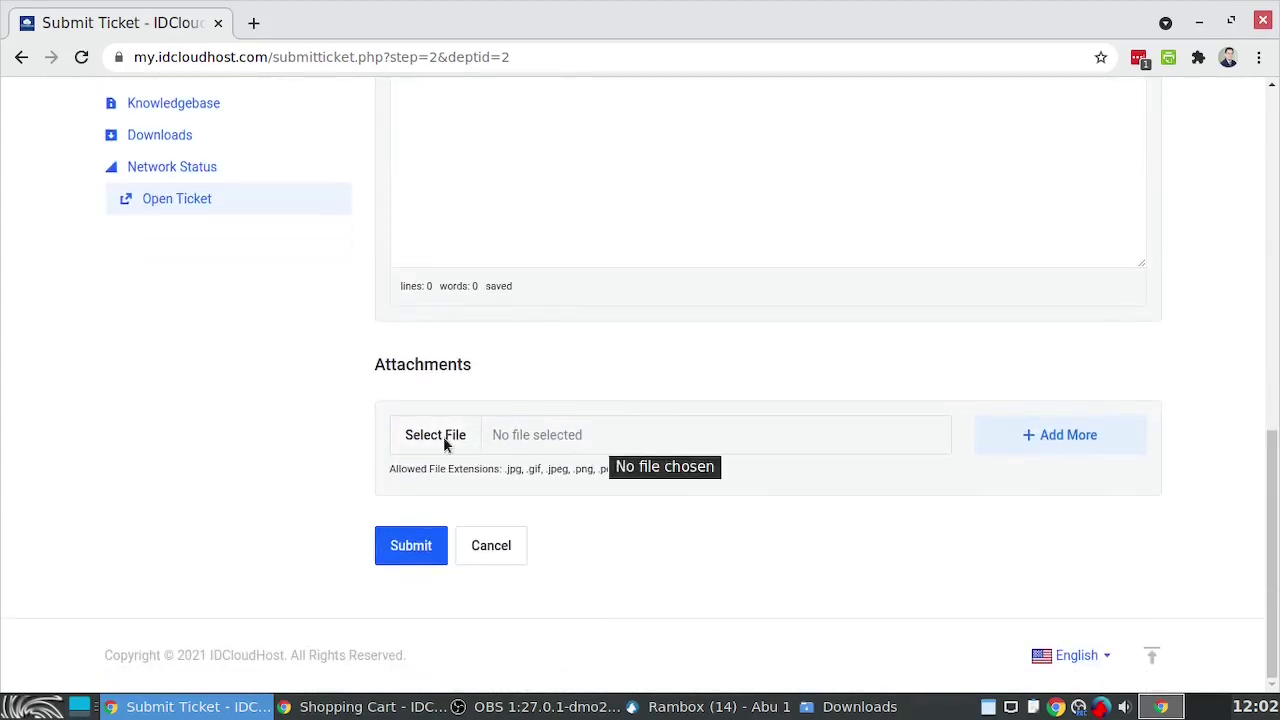
Attach the WhatsApp Image payment proof file to the ticket's Attachments
left_click(443, 436)
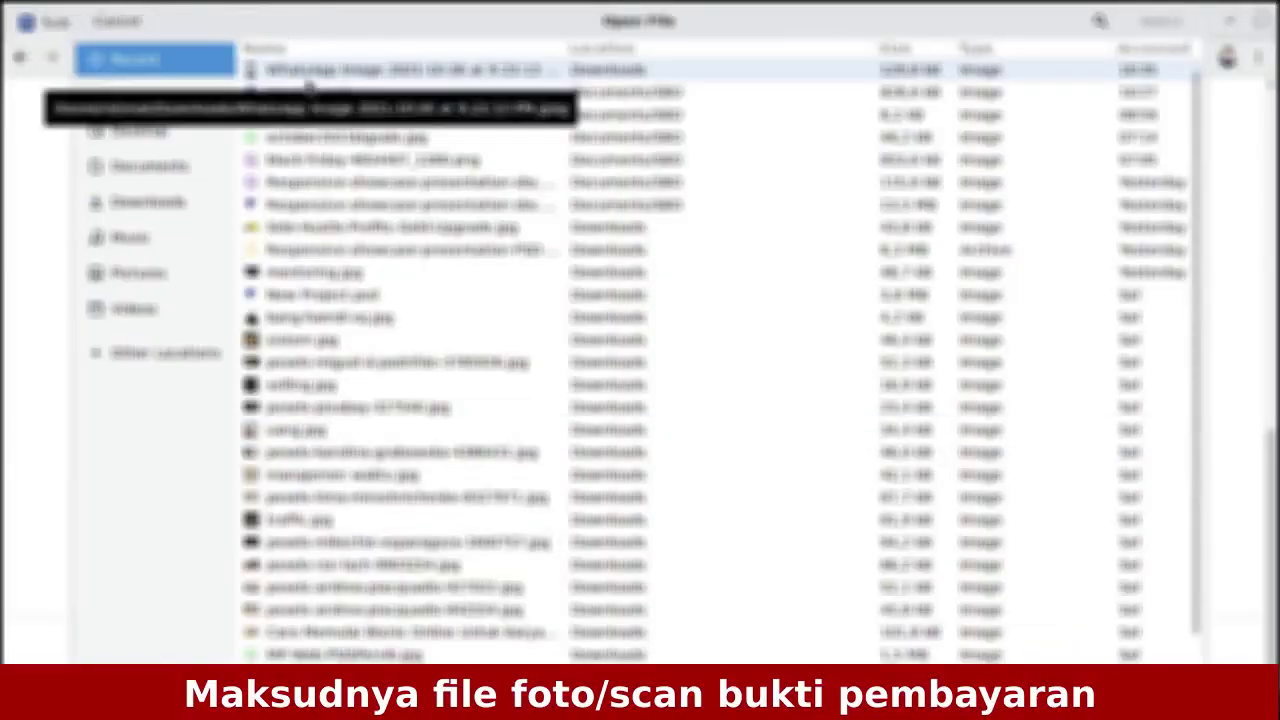
left_click(303, 70)
left_click(1159, 22)
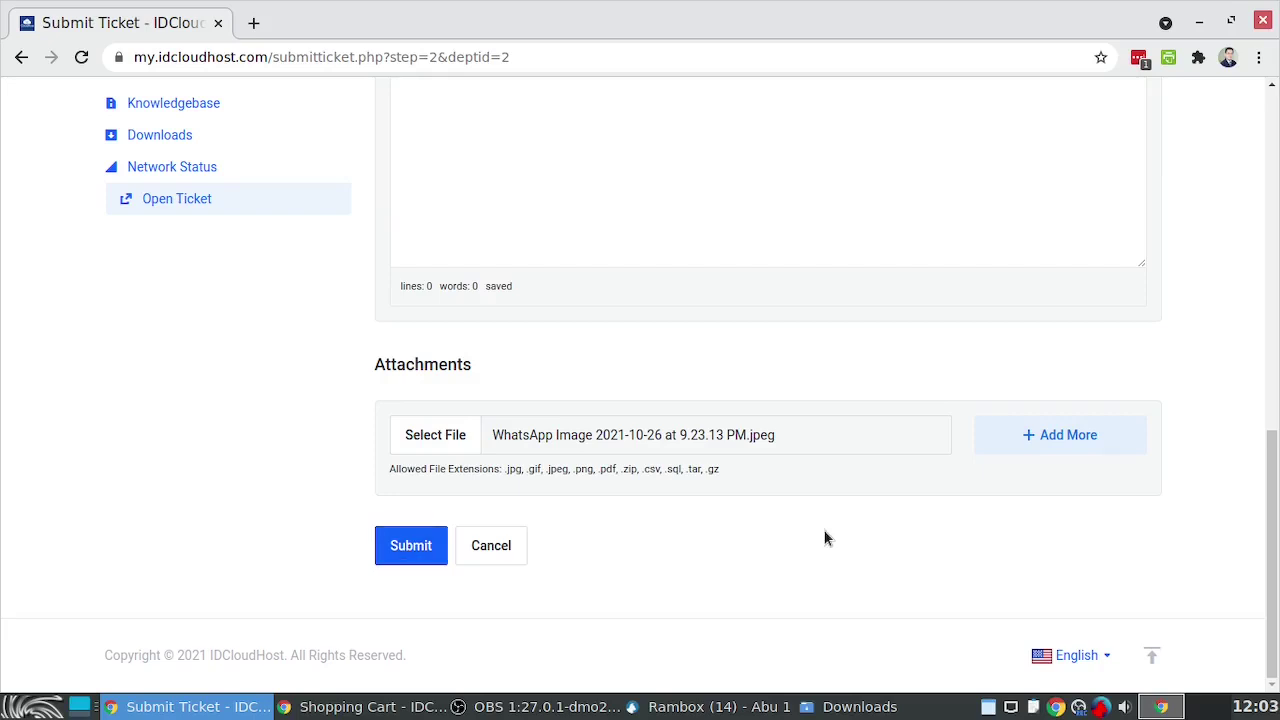
scroll(824, 530, "up", 10)
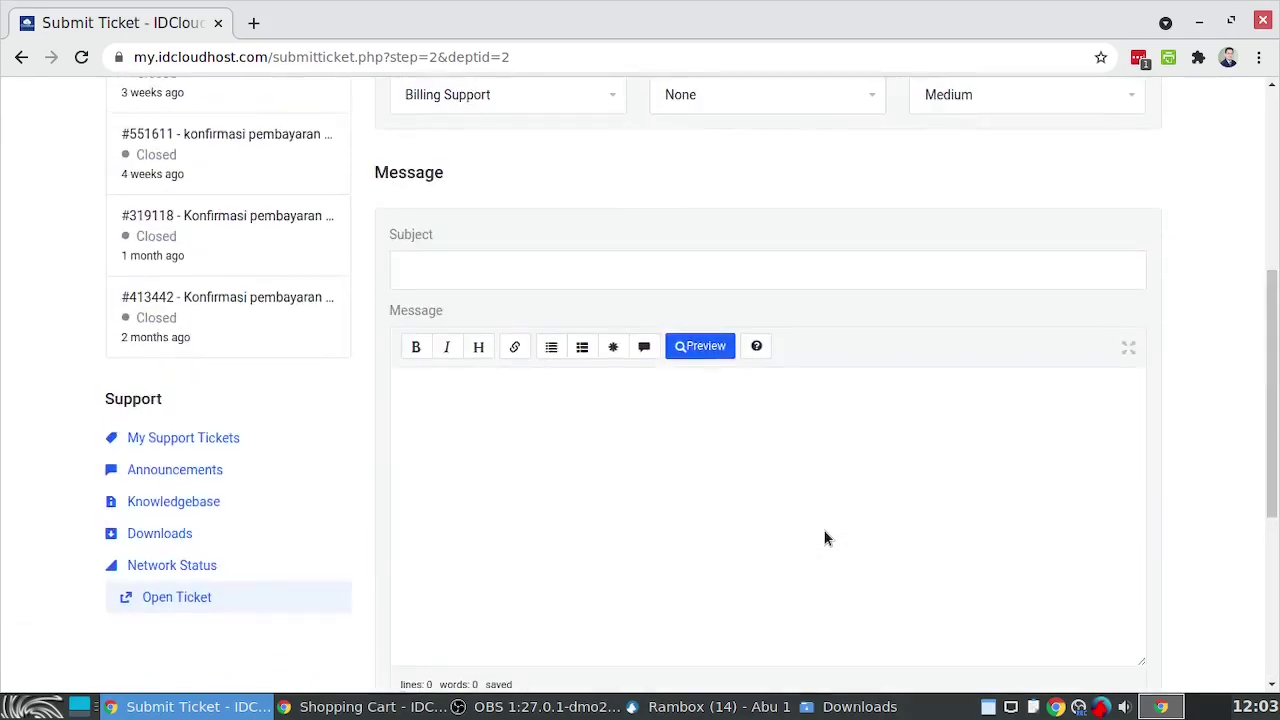
scroll(824, 535, "up", 2)
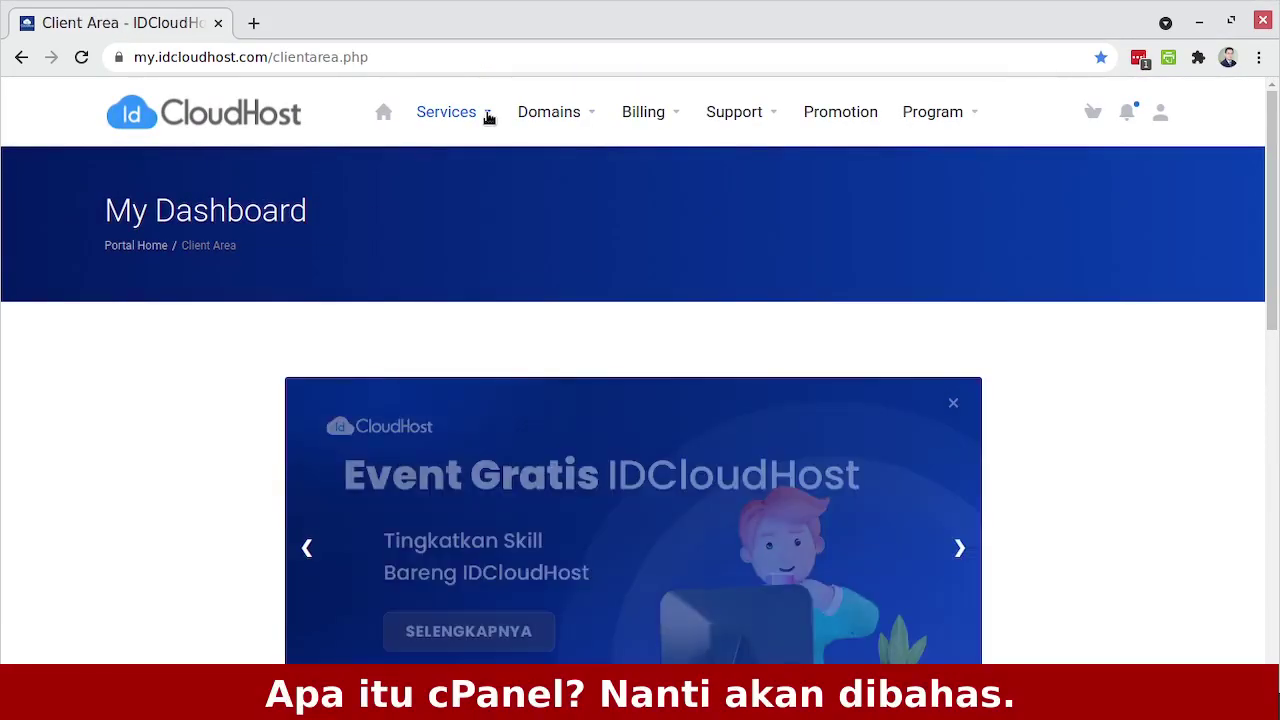
Open the Reseller service's details from My Services and log into its cPanel
left_click(488, 115)
left_click(462, 168)
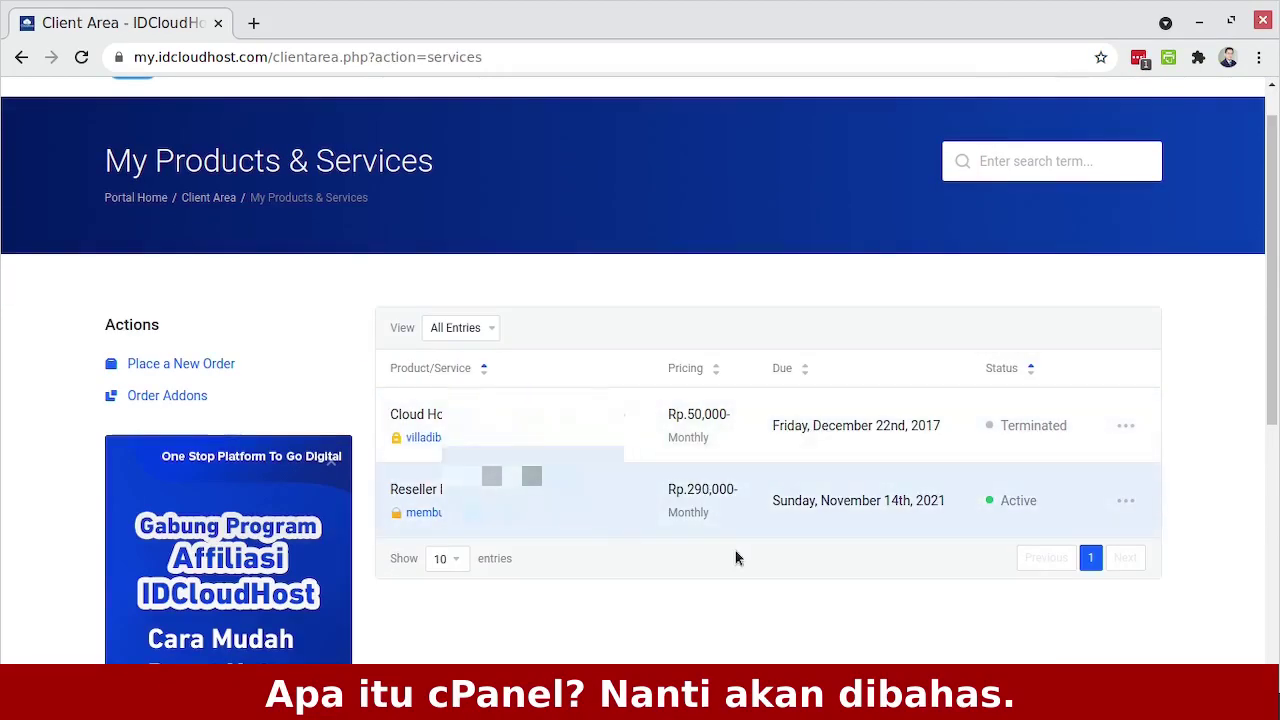
scroll(760, 415, "down", 2)
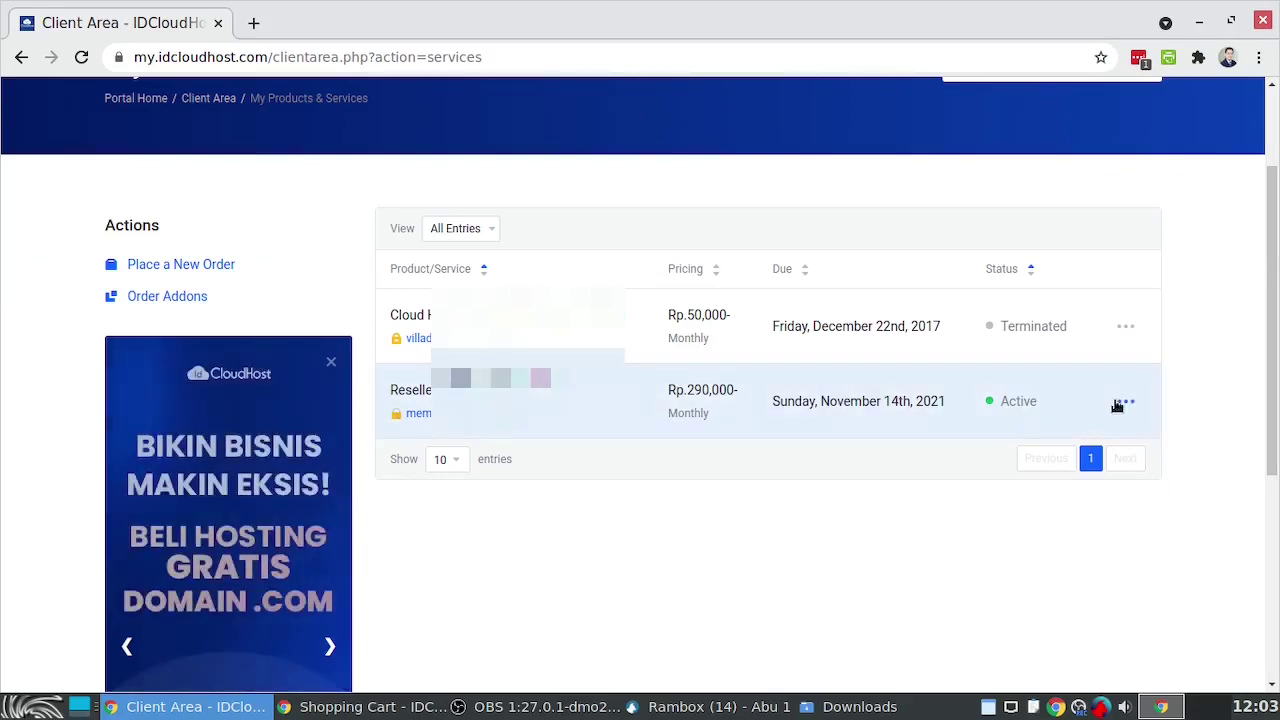
left_click(1127, 403)
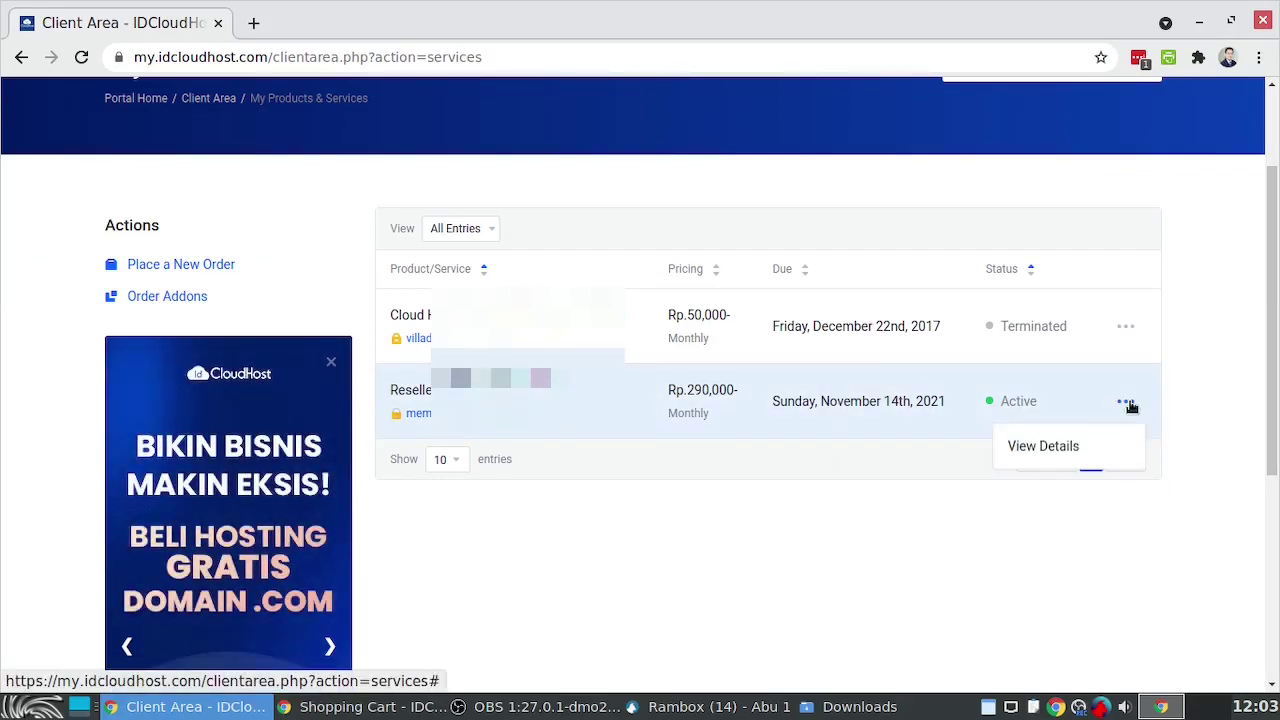
left_click(1064, 452)
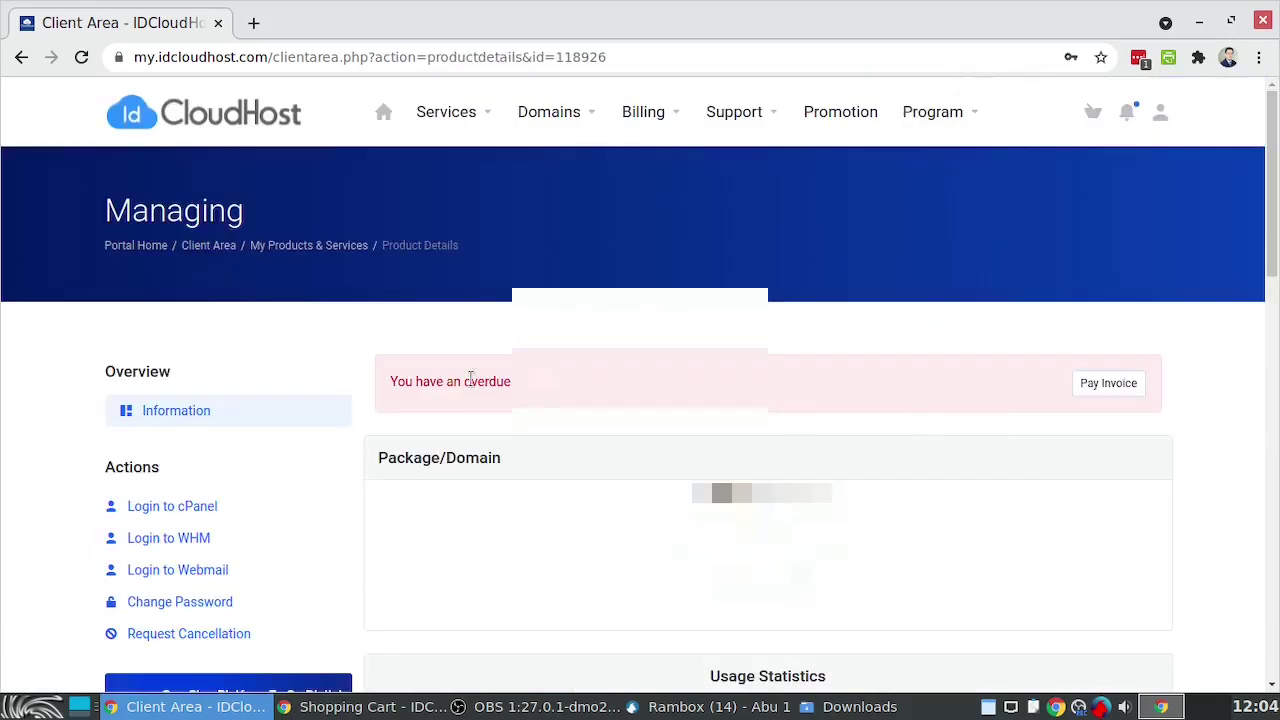
left_click(187, 507)
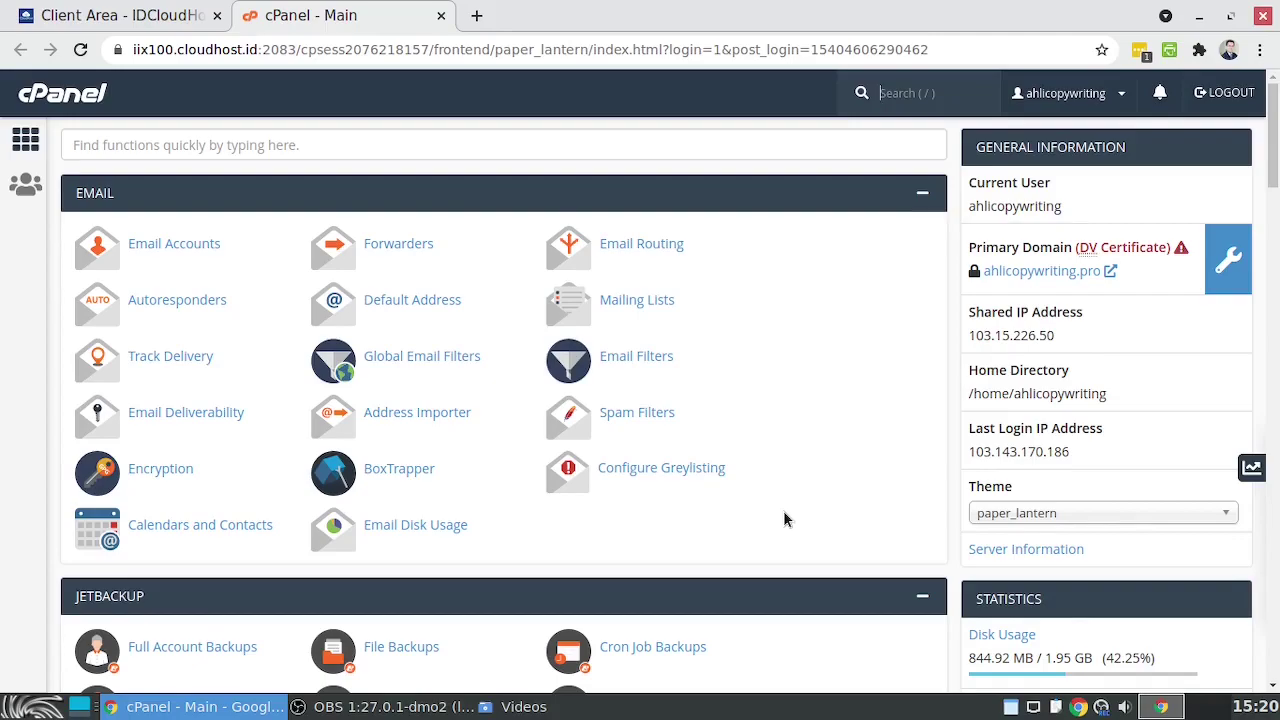
Issue a Let's Encrypt SSL certificate for belajar.suksesbisnisonline.club, then return to cPanel Home
scroll(784, 512, "down", 5)
scroll(784, 512, "down", 13)
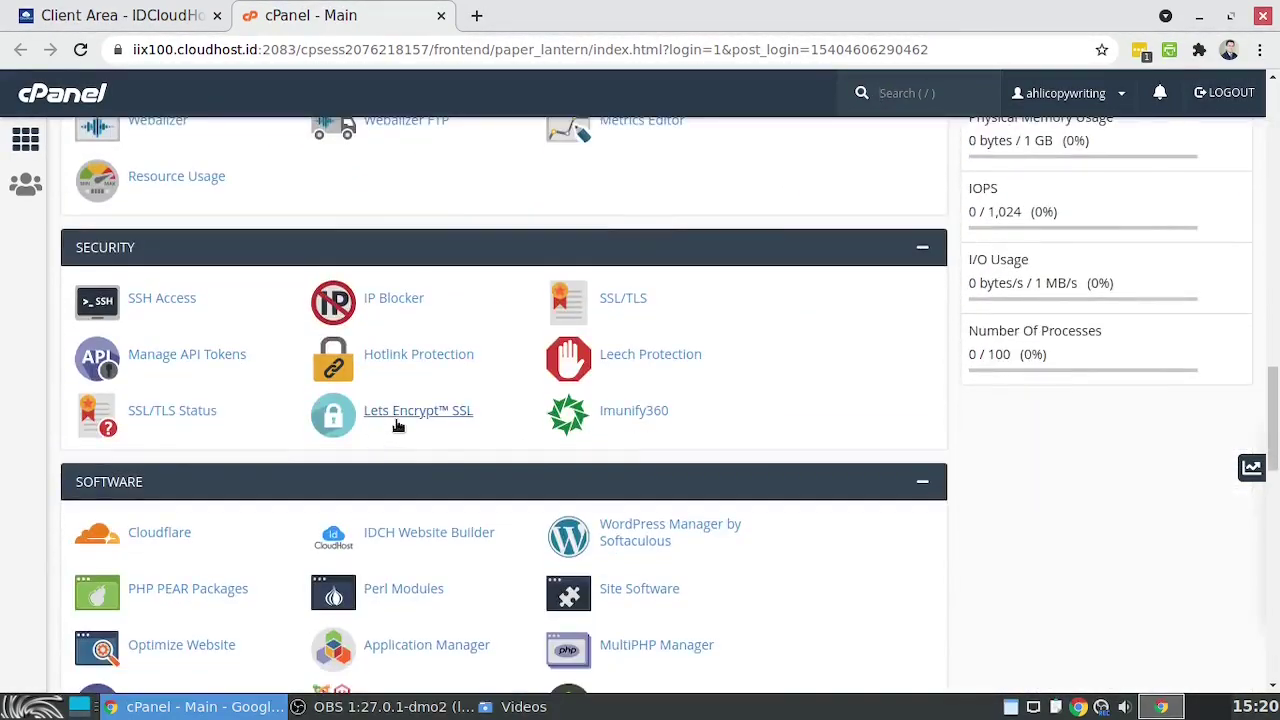
left_click(407, 411)
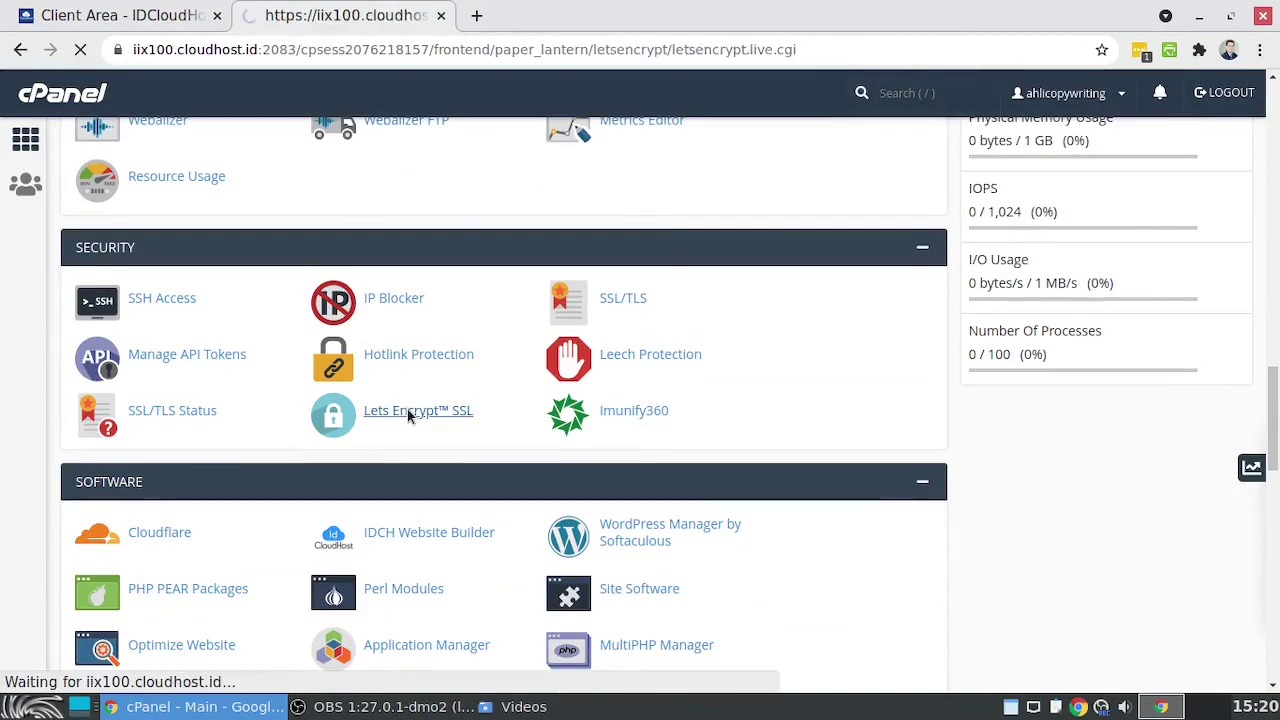
scroll(736, 515, "down", 2)
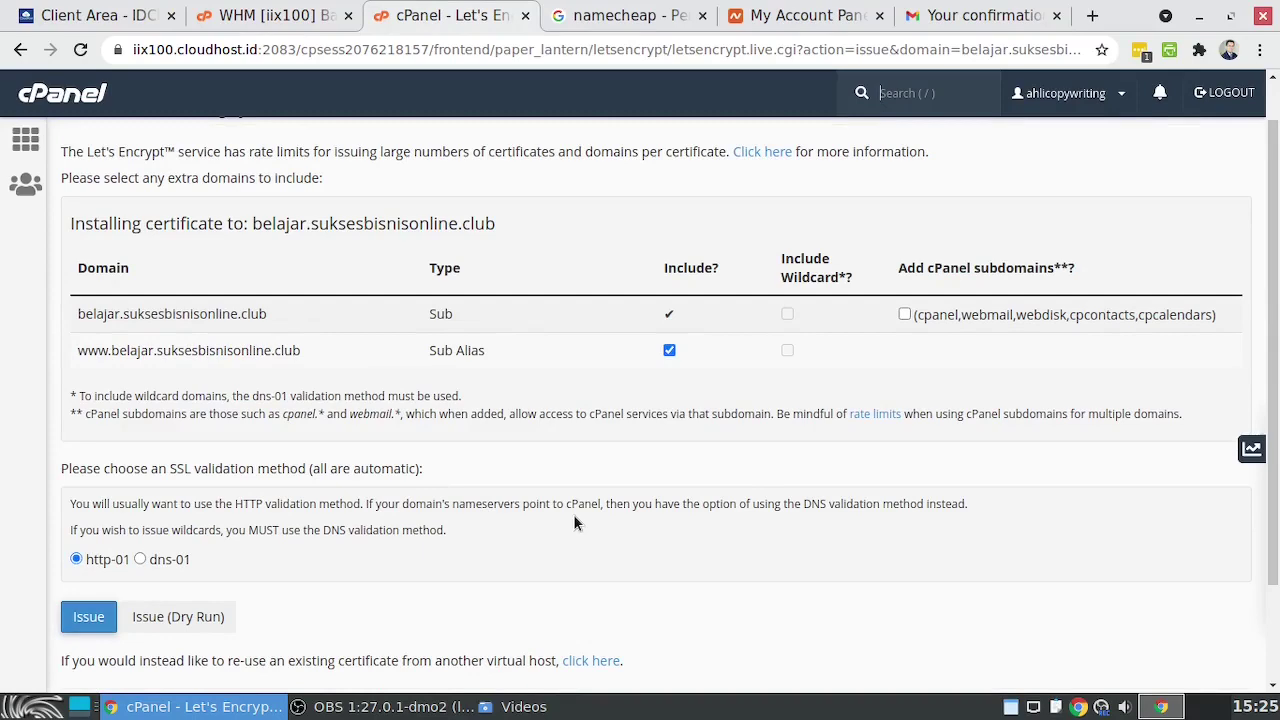
left_click(52, 104)
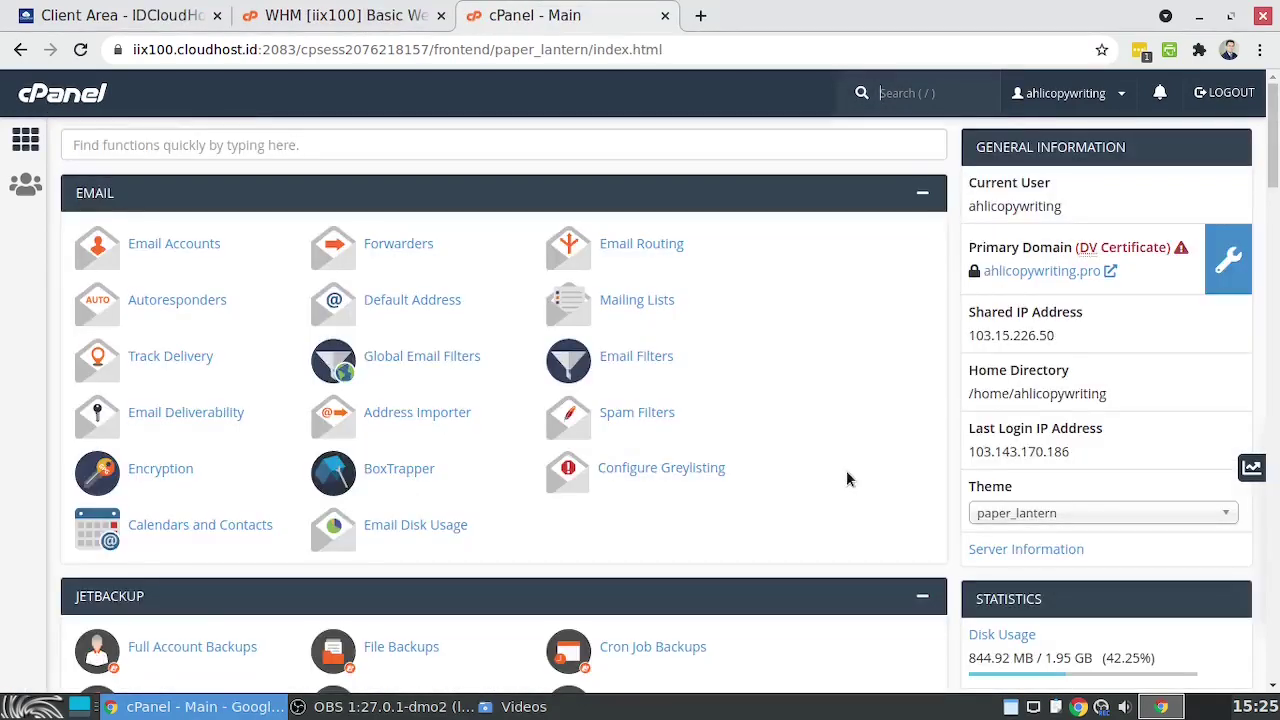
Open WordPress Manager by Softaculous from cPanel's Software section
scroll(846, 475, "down", 10)
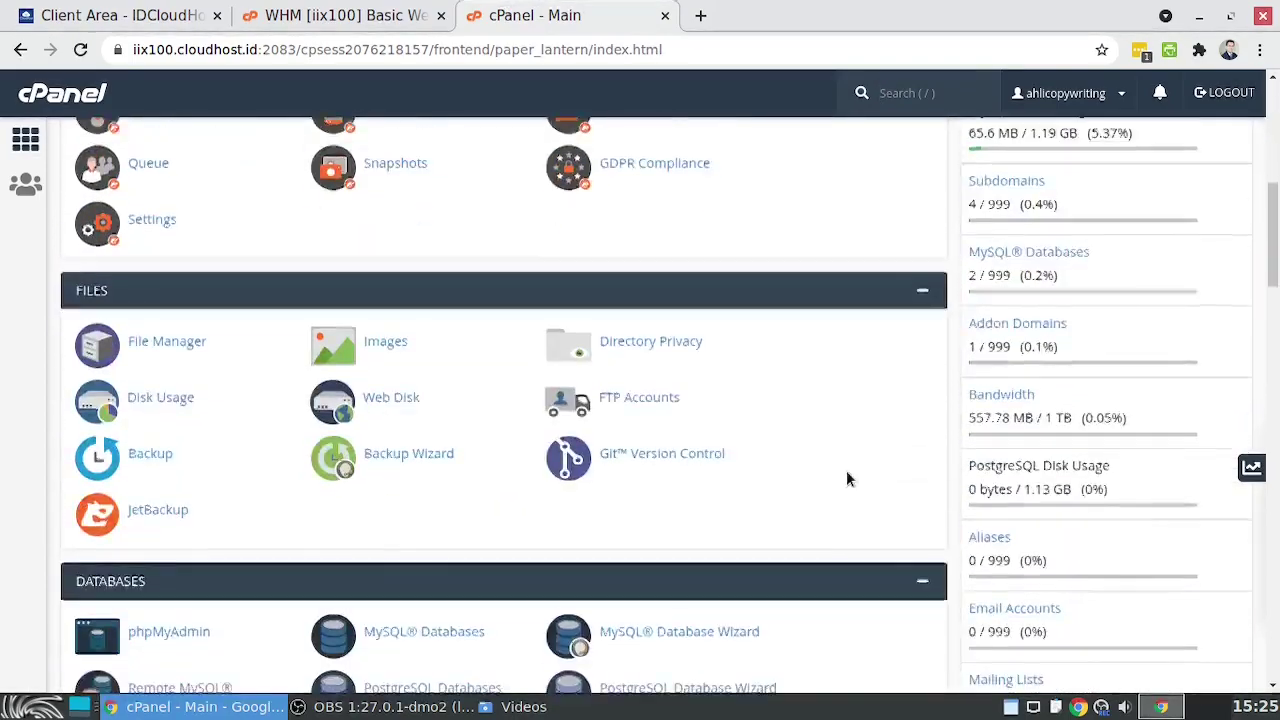
scroll(846, 478, "down", 10)
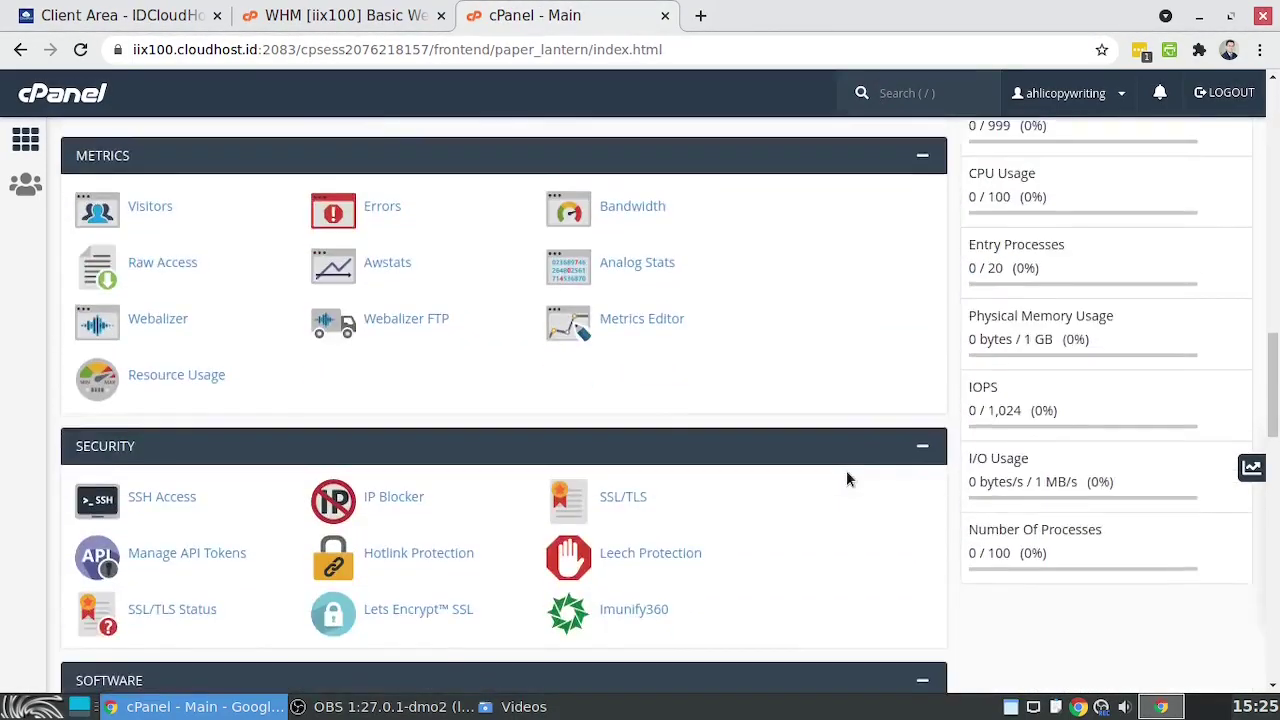
scroll(846, 478, "down", 3)
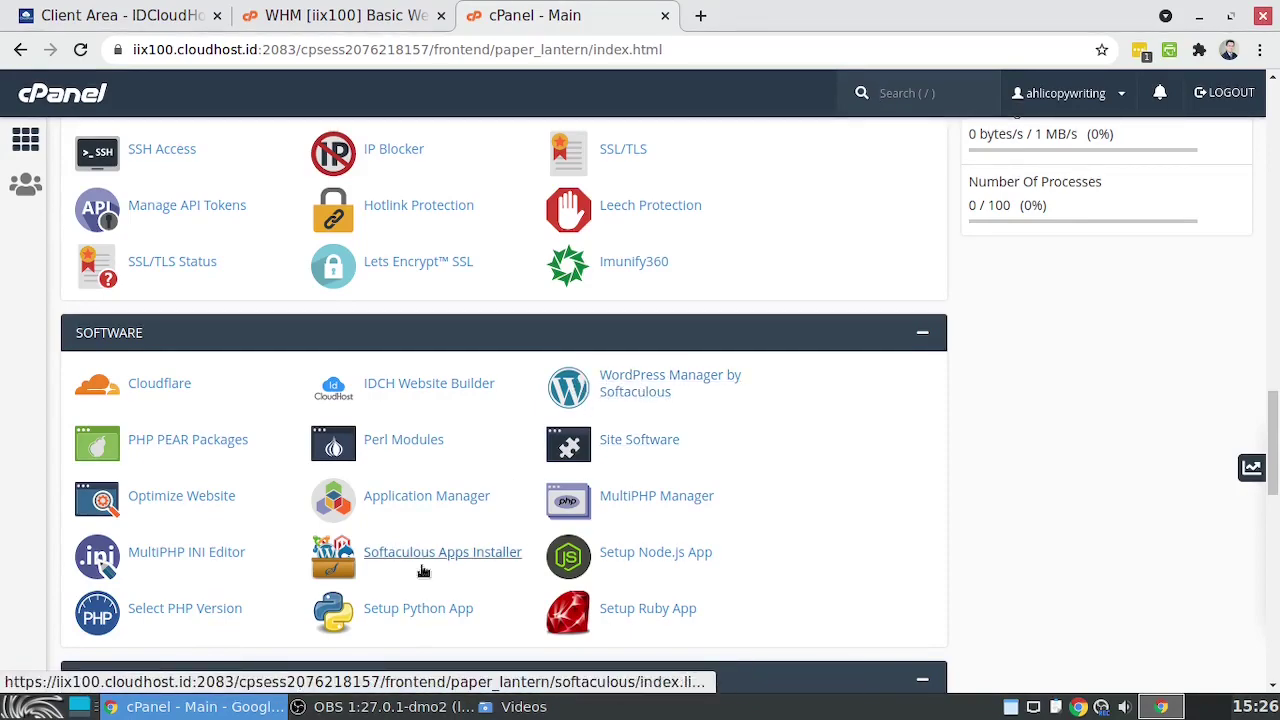
left_click(628, 378)
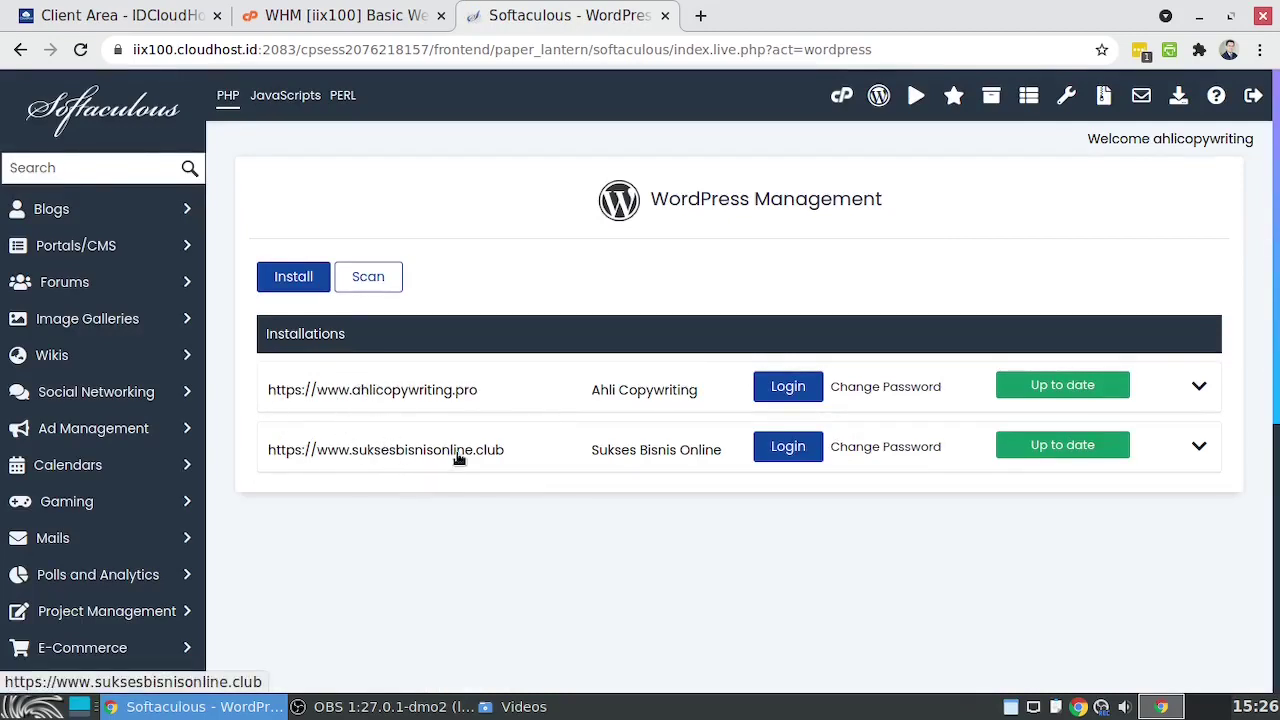
left_click(285, 285)
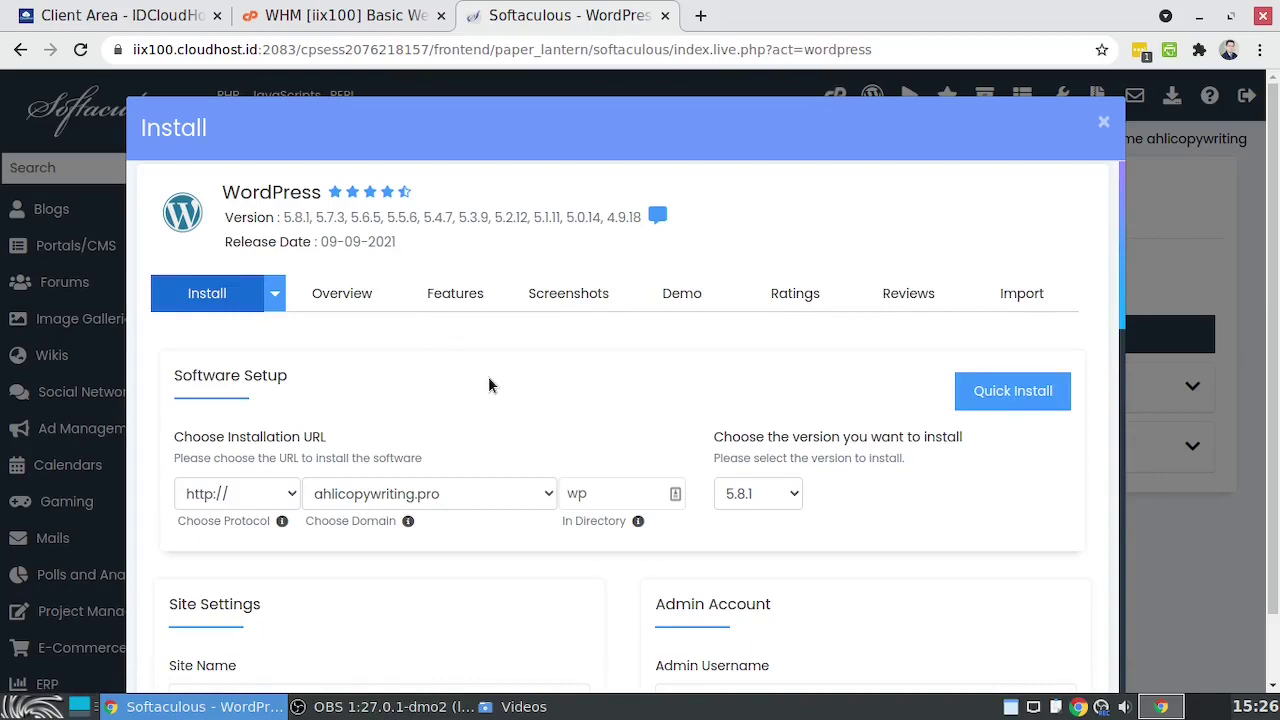
scroll(488, 383, "down", 1)
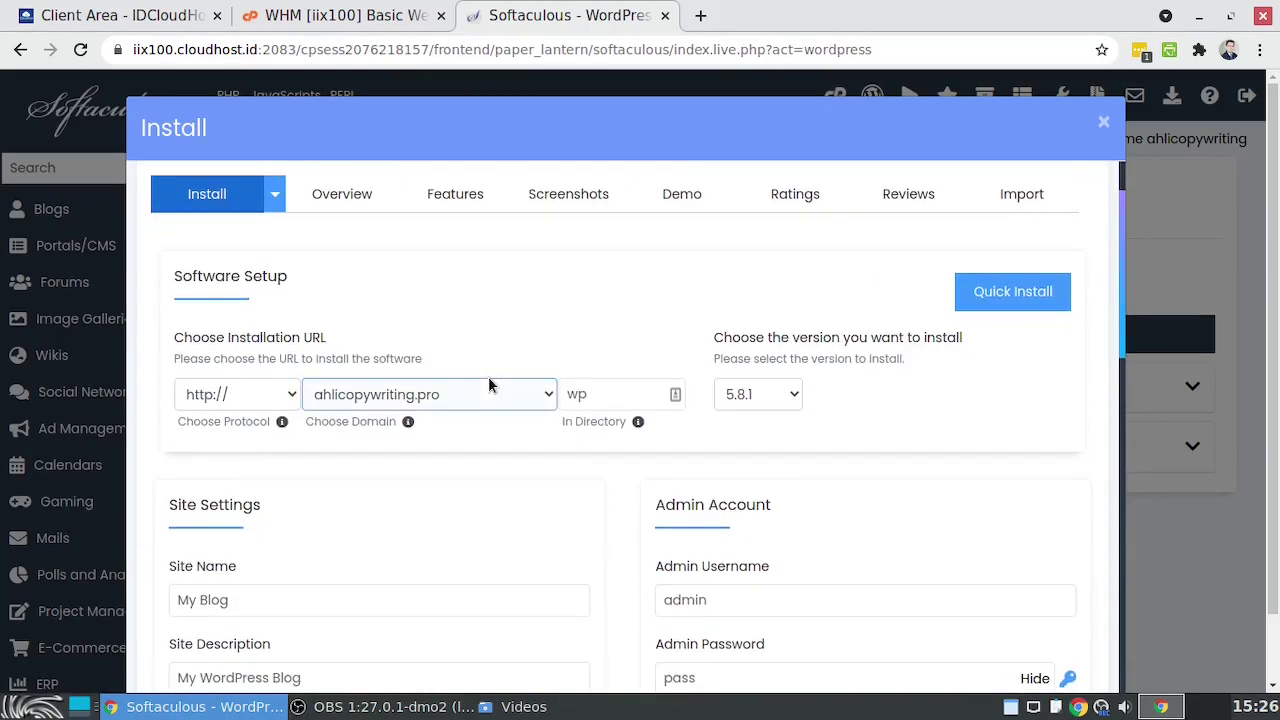
left_click(272, 400)
left_click(274, 398)
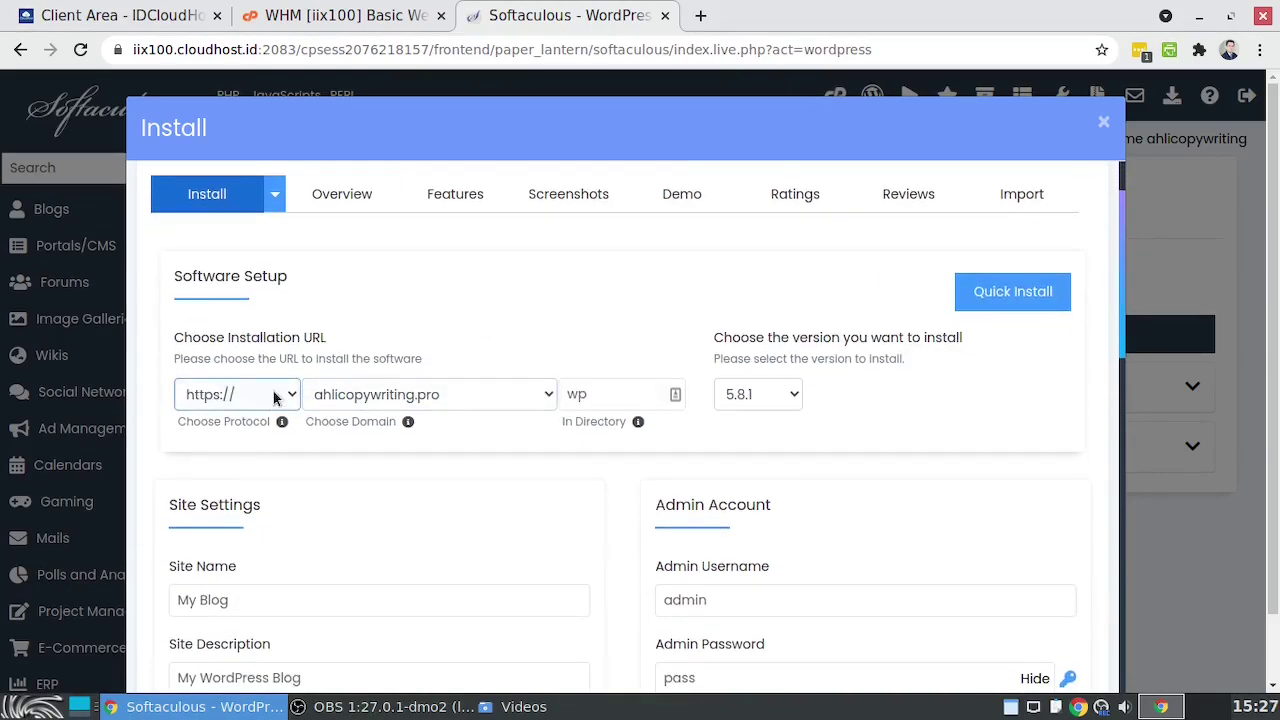
left_click(274, 398)
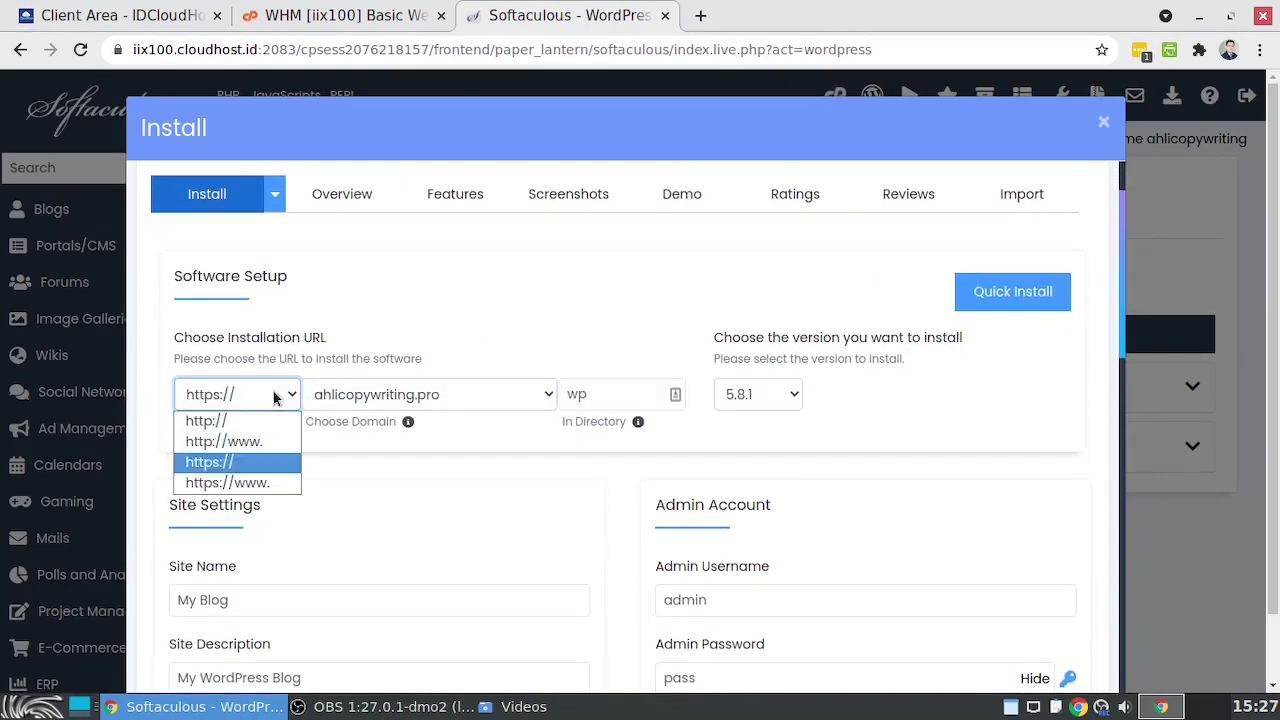
left_click(259, 461)
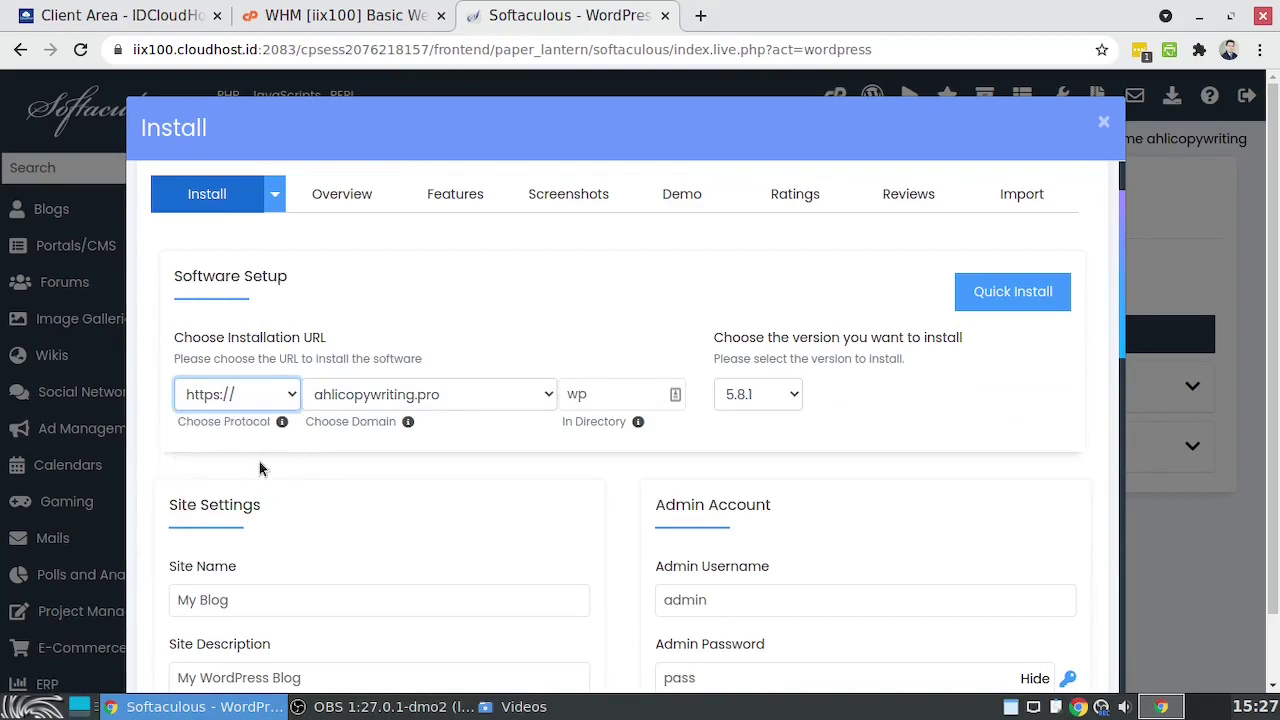
left_click(251, 398)
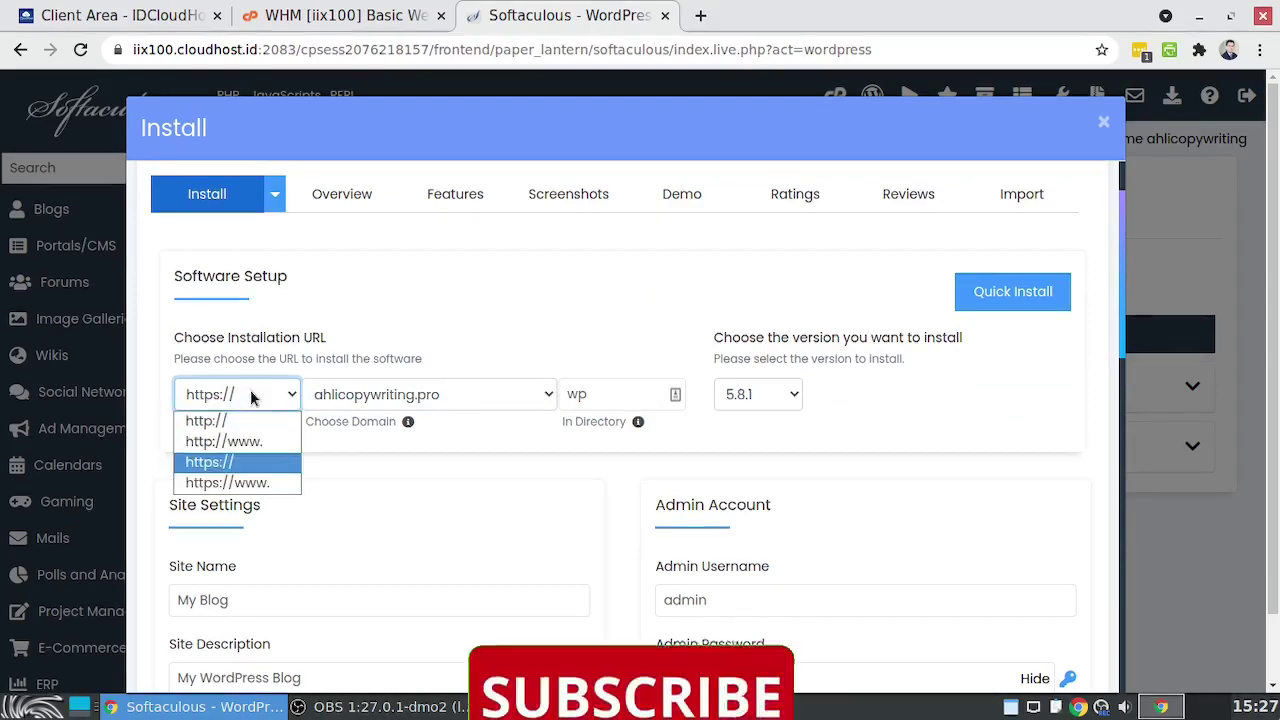
left_click(261, 486)
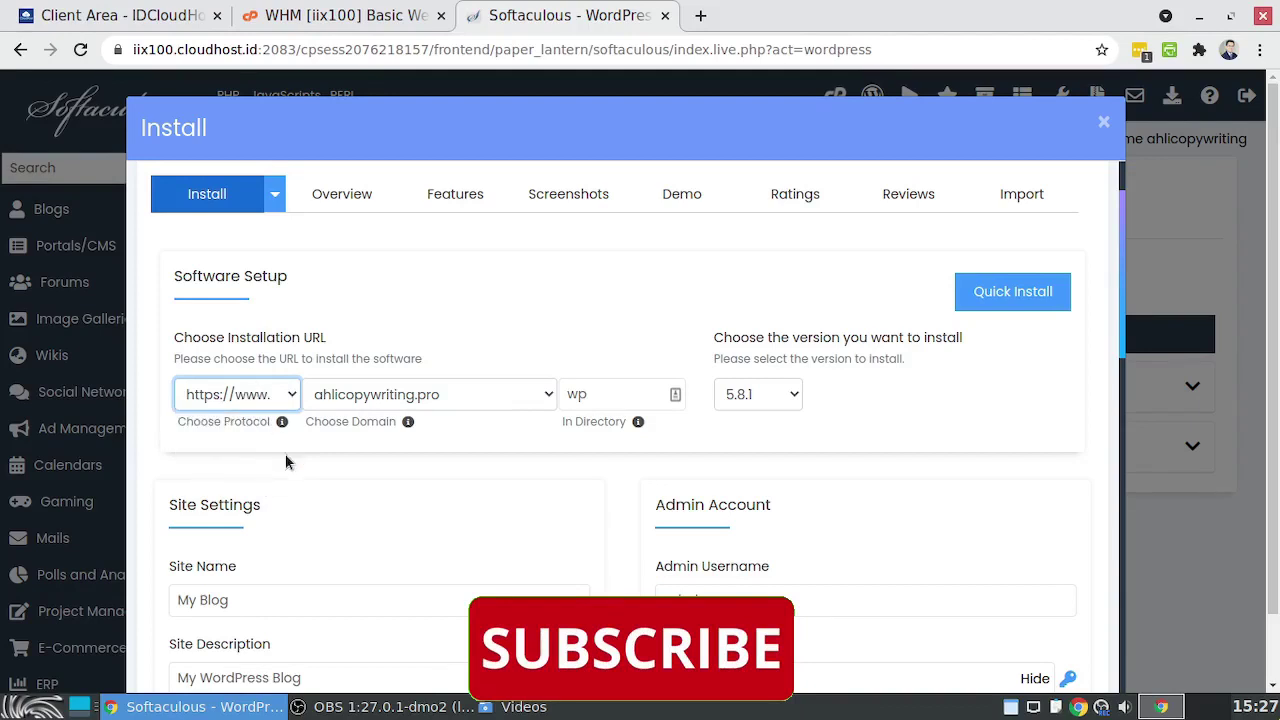
left_click(265, 398)
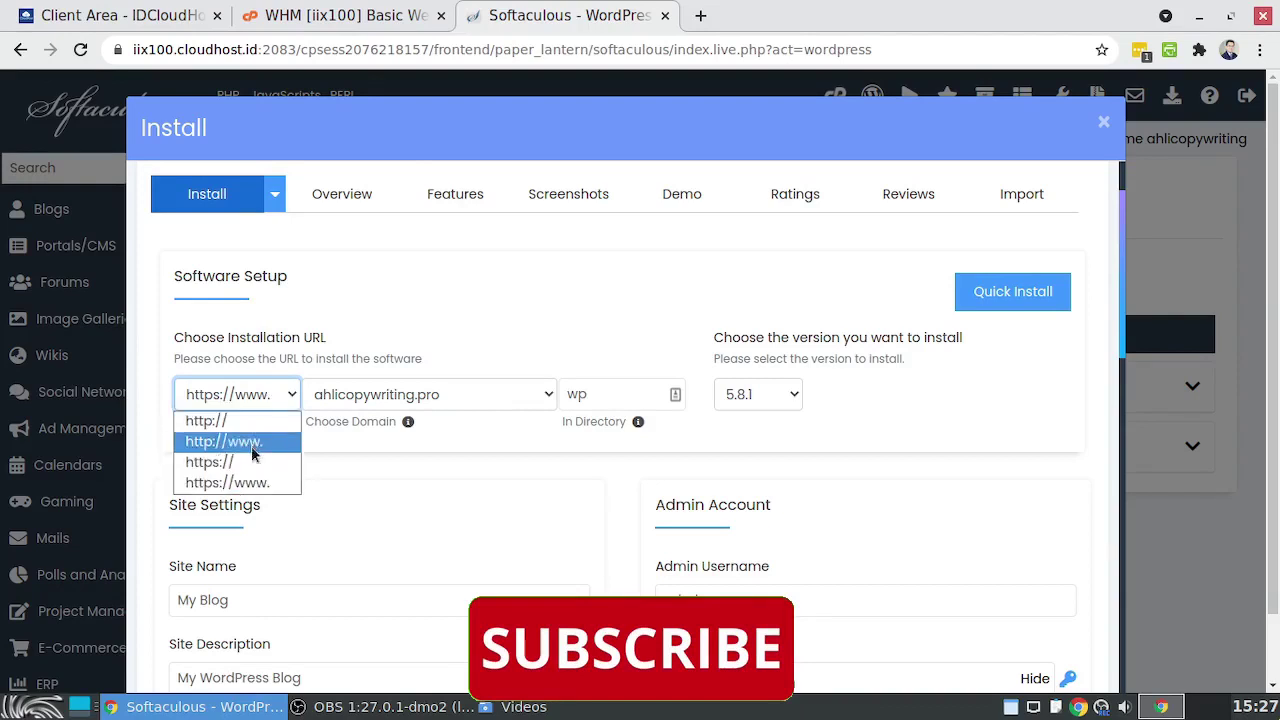
left_click(252, 461)
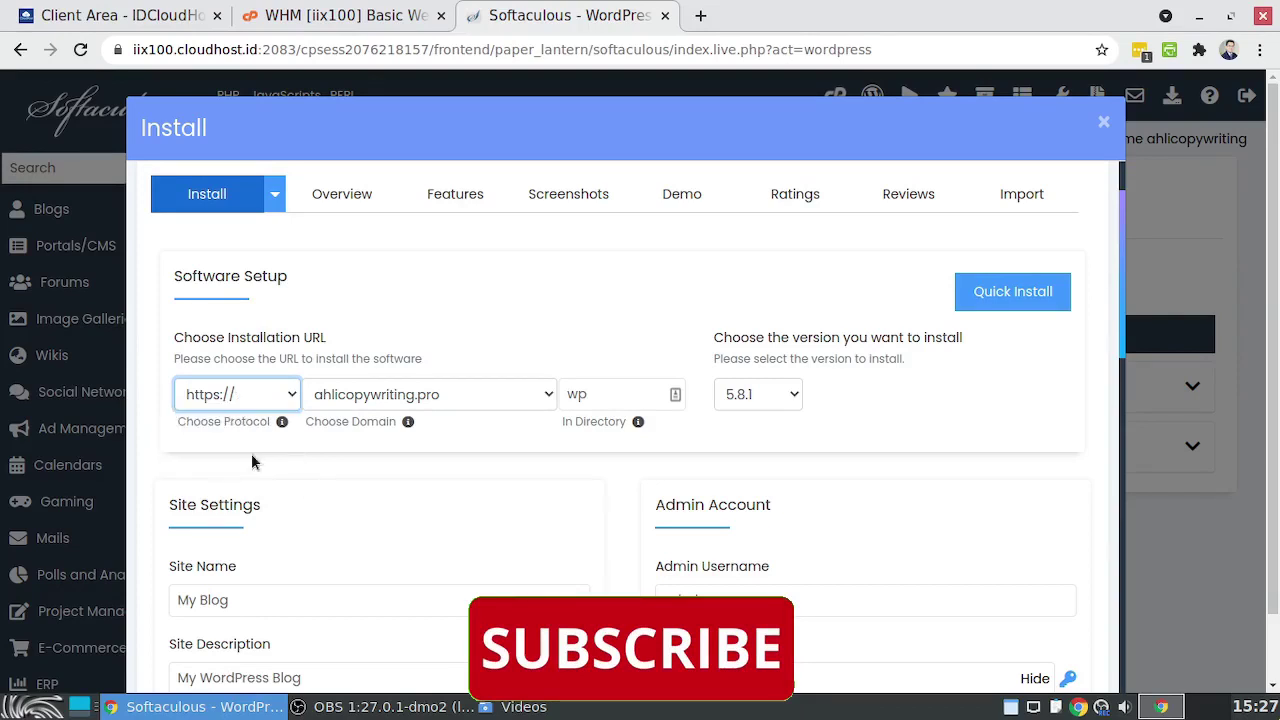
Choose belajar.suksesbisnisonline.club as the domain and clear the default wp directory to install at root
left_click(435, 395)
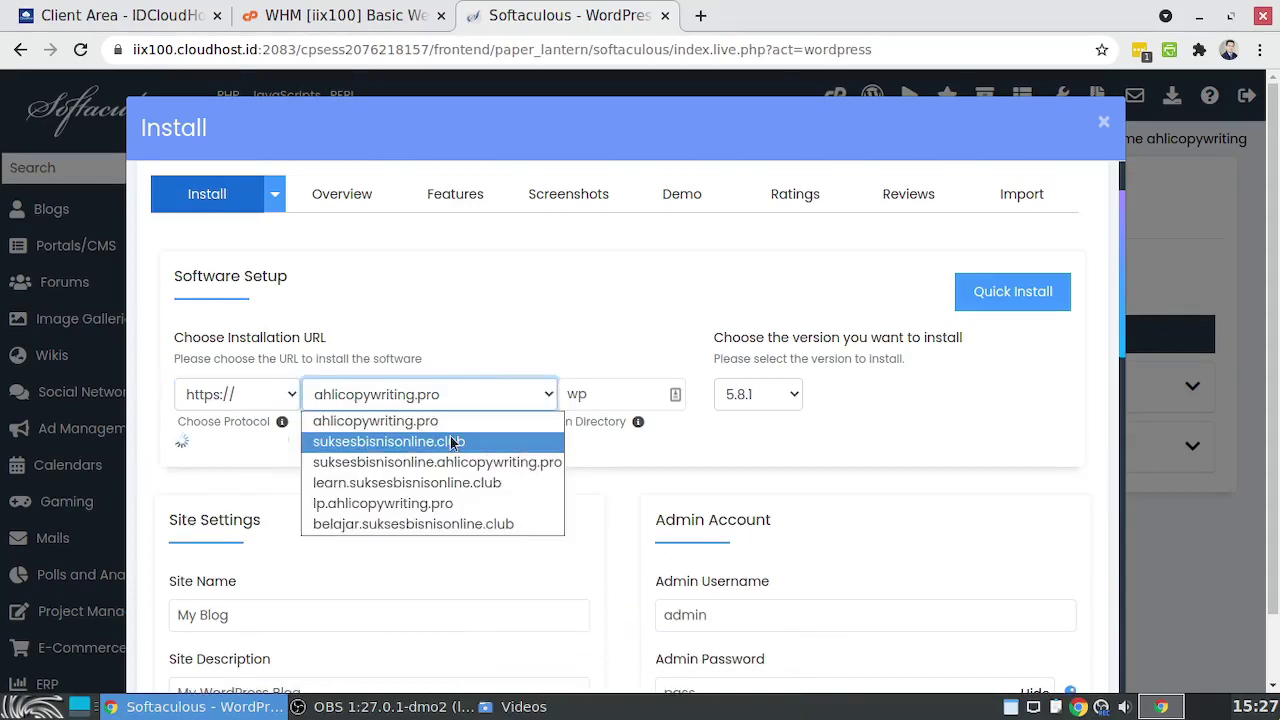
left_click(420, 524)
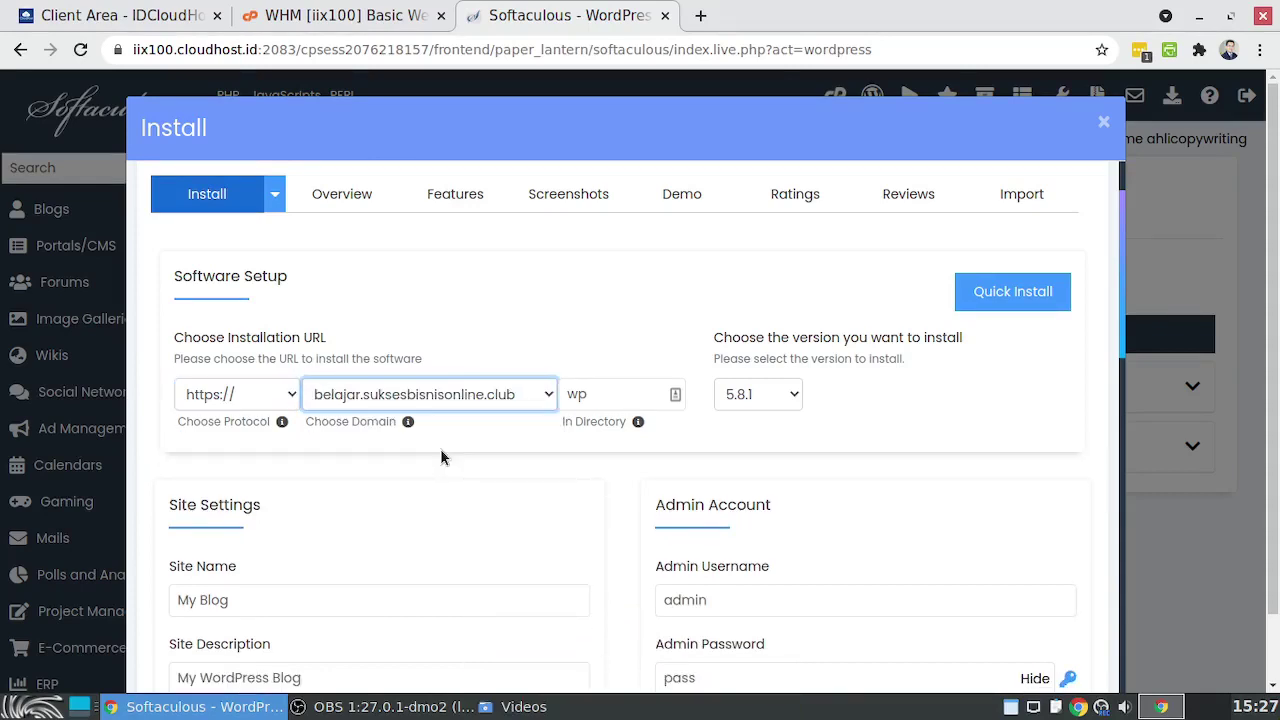
key("Tab")
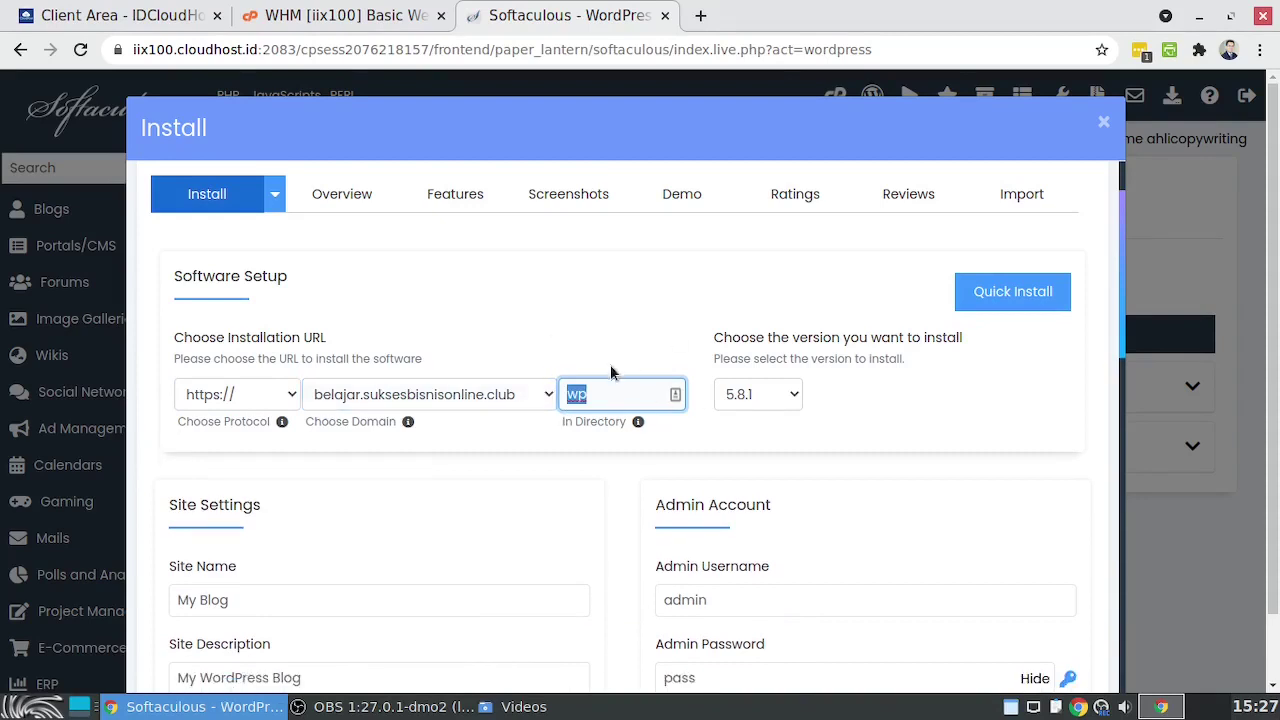
key("BackSpace")
left_click(838, 414)
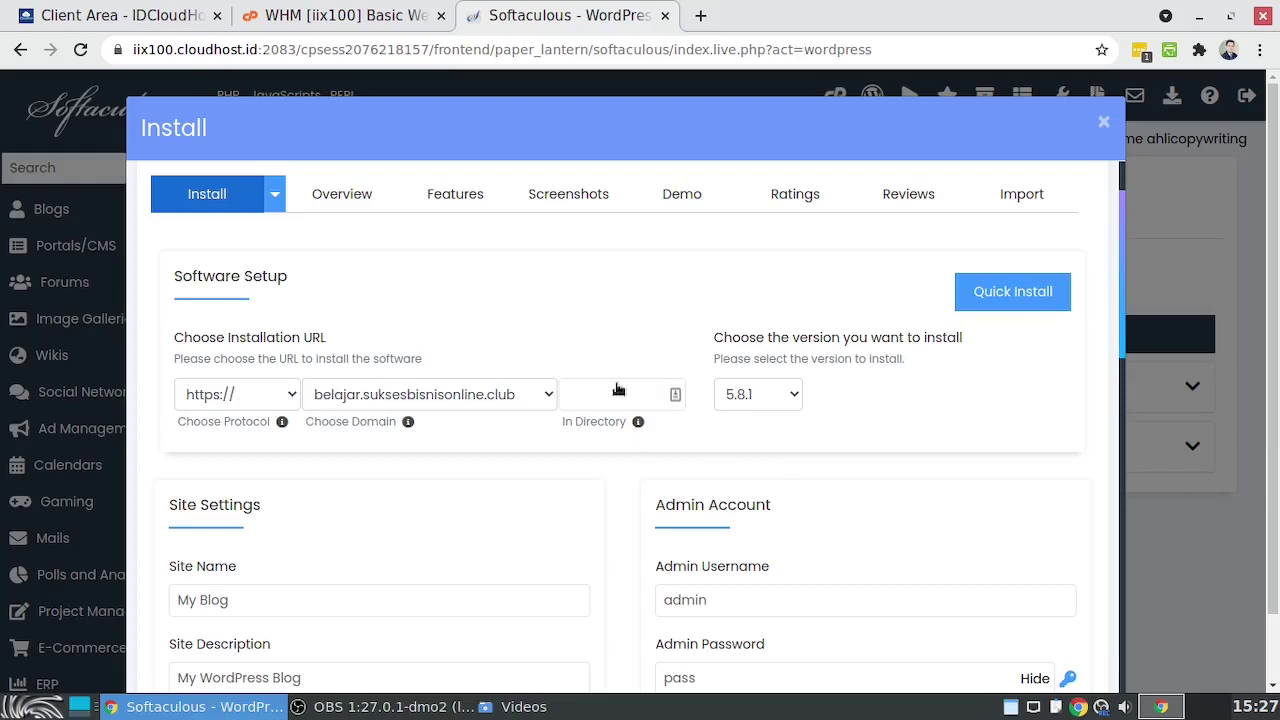
left_click(575, 400)
left_click(395, 392)
Replace the default admin username with 'belajarwp'
scroll(336, 434, "down", 2)
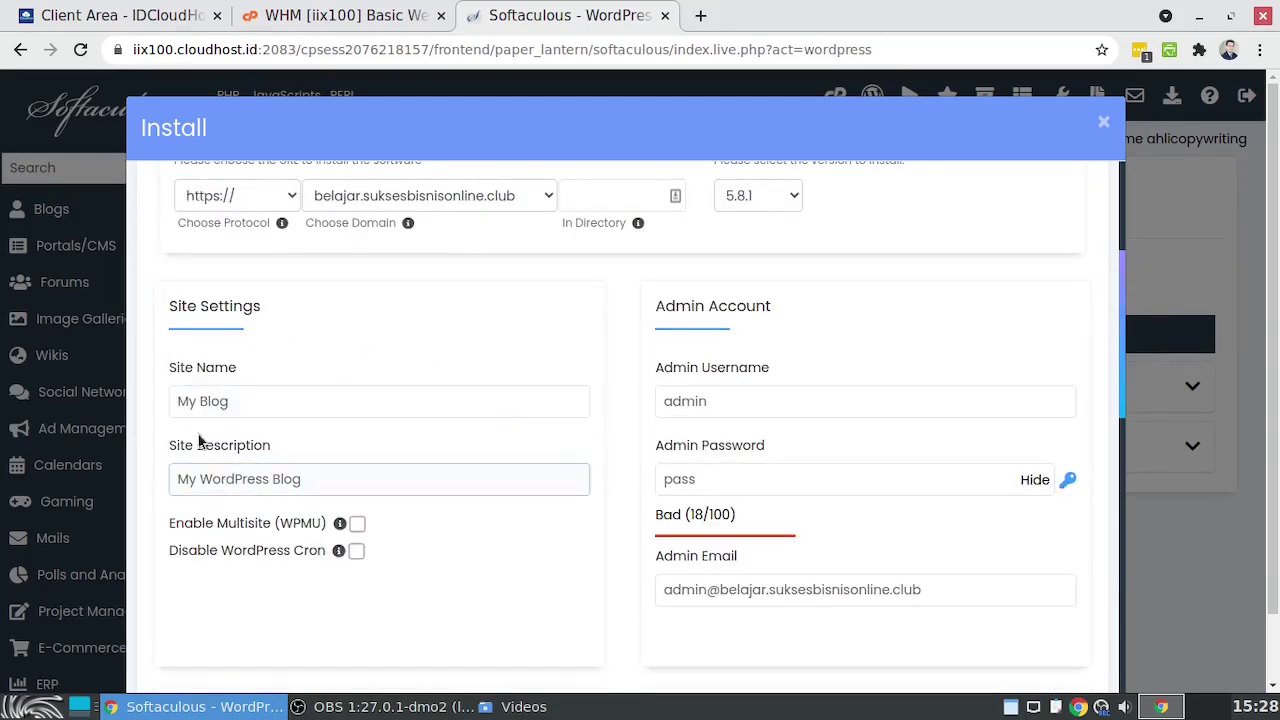
left_click(253, 408)
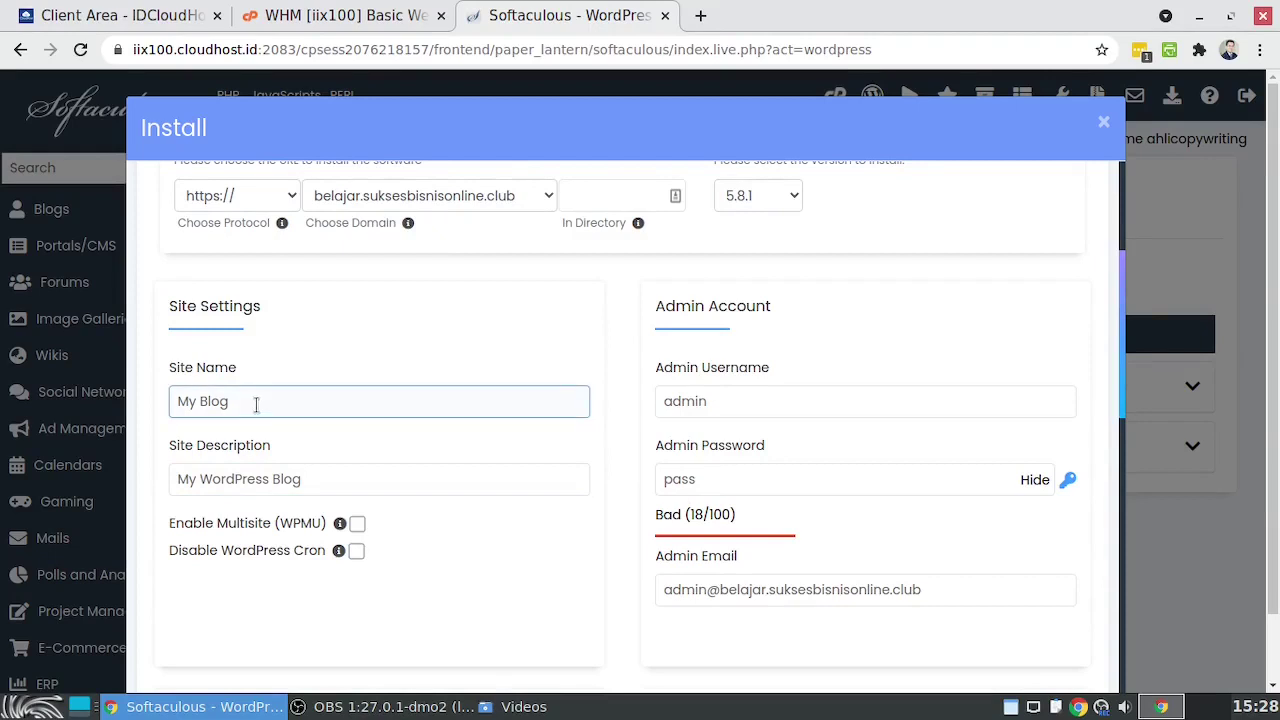
left_click(349, 480)
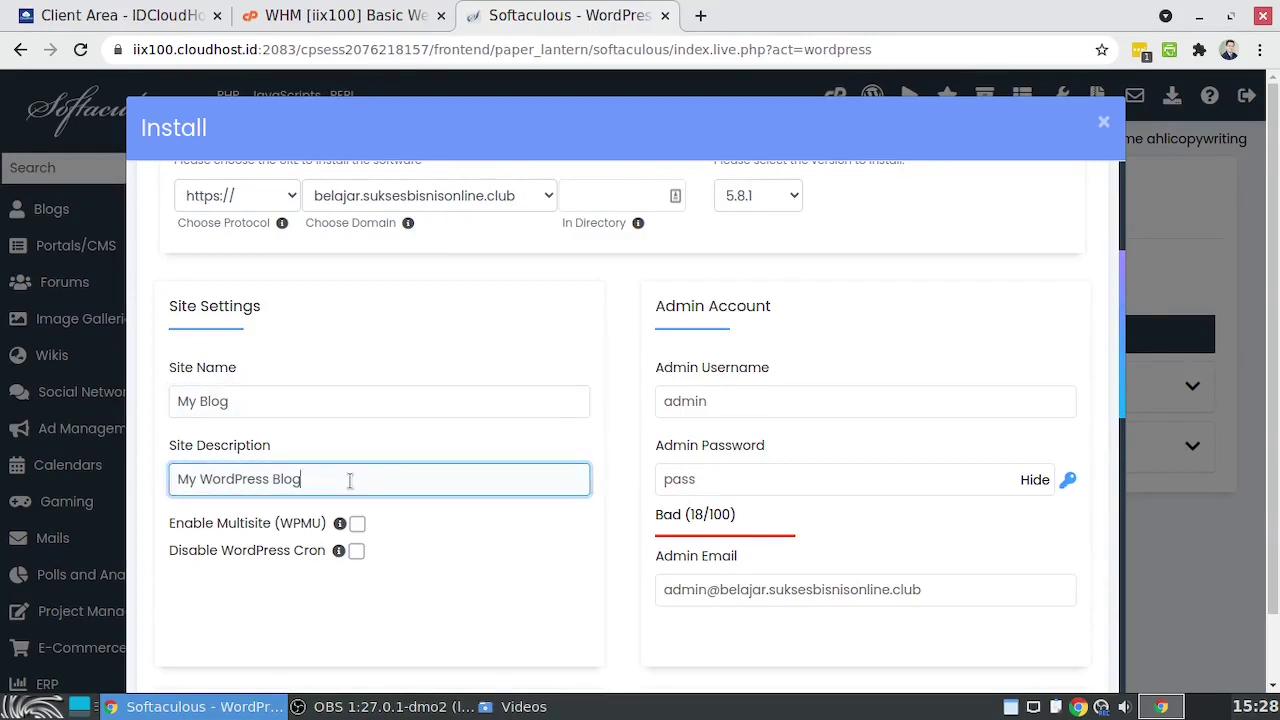
left_click(736, 399)
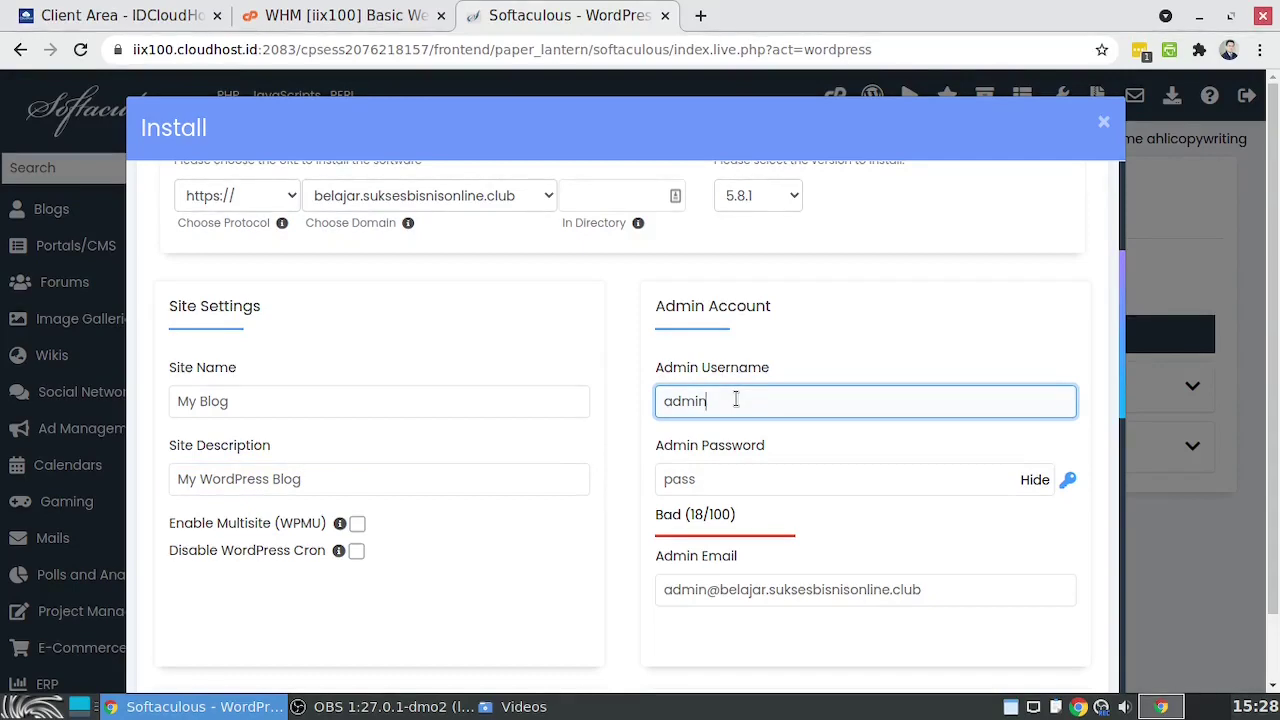
left_click_drag(736, 400, 624, 404)
type("belajarwp")
Enter a Strong (59/100) admin password and the admin's own e-mail address
left_click(622, 400)
left_click(721, 481)
left_click_drag(721, 481, 650, 488)
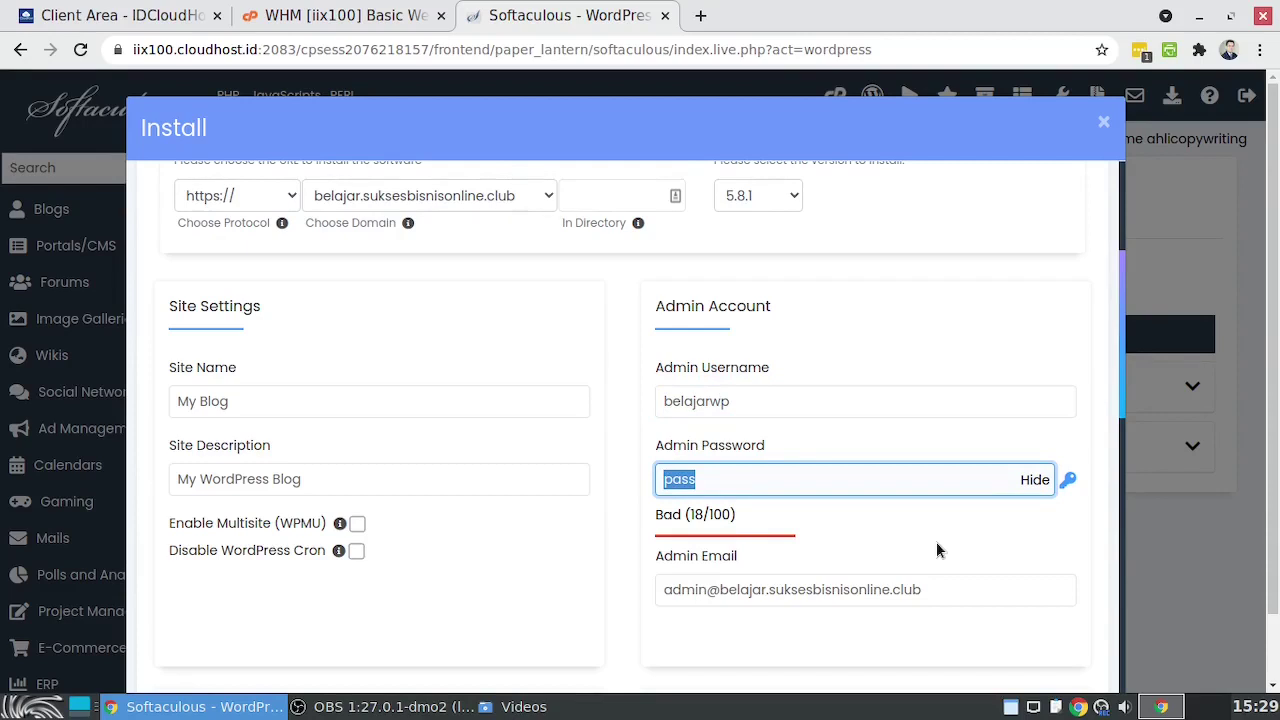
type("••••••••••")
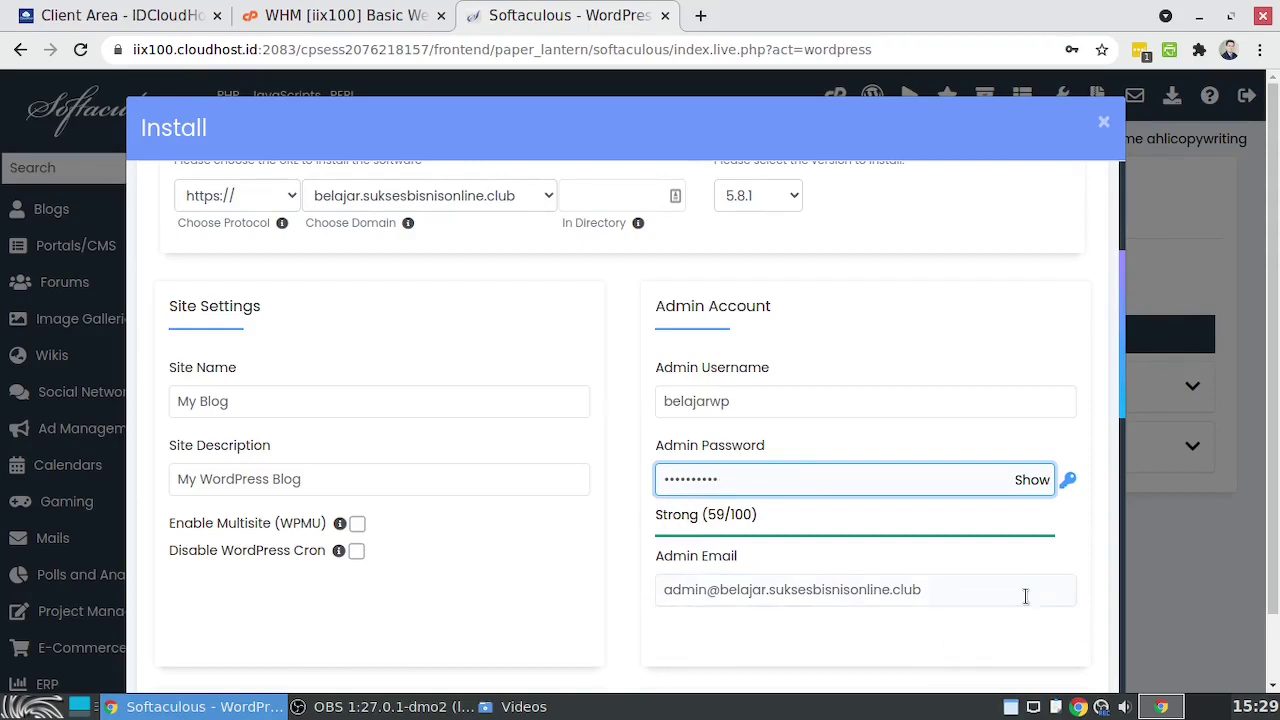
left_click_drag(940, 590, 611, 585)
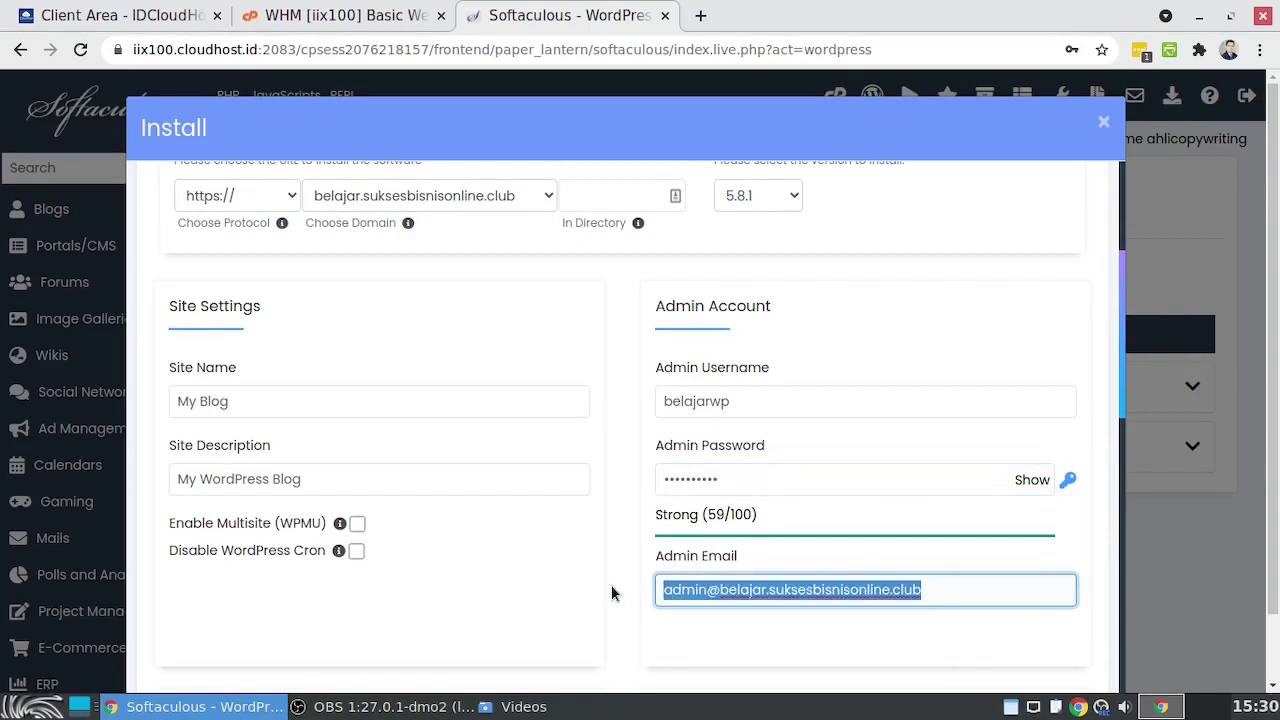
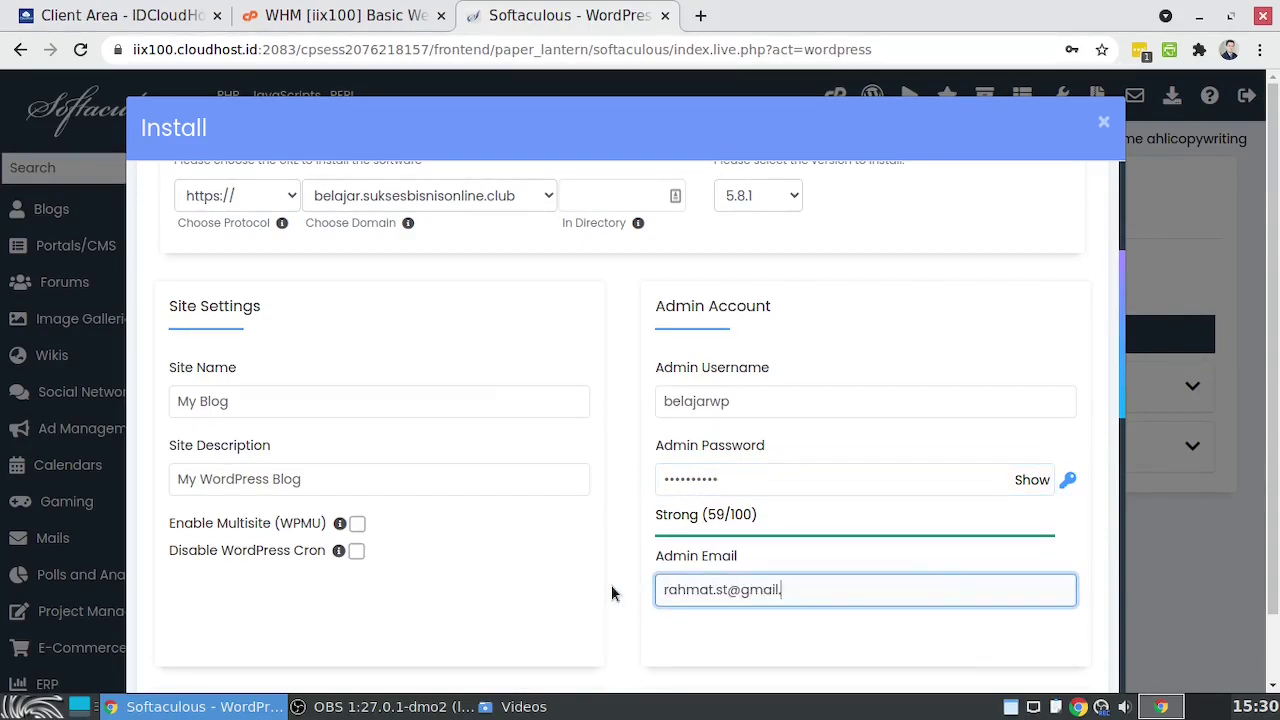
left_click(740, 620)
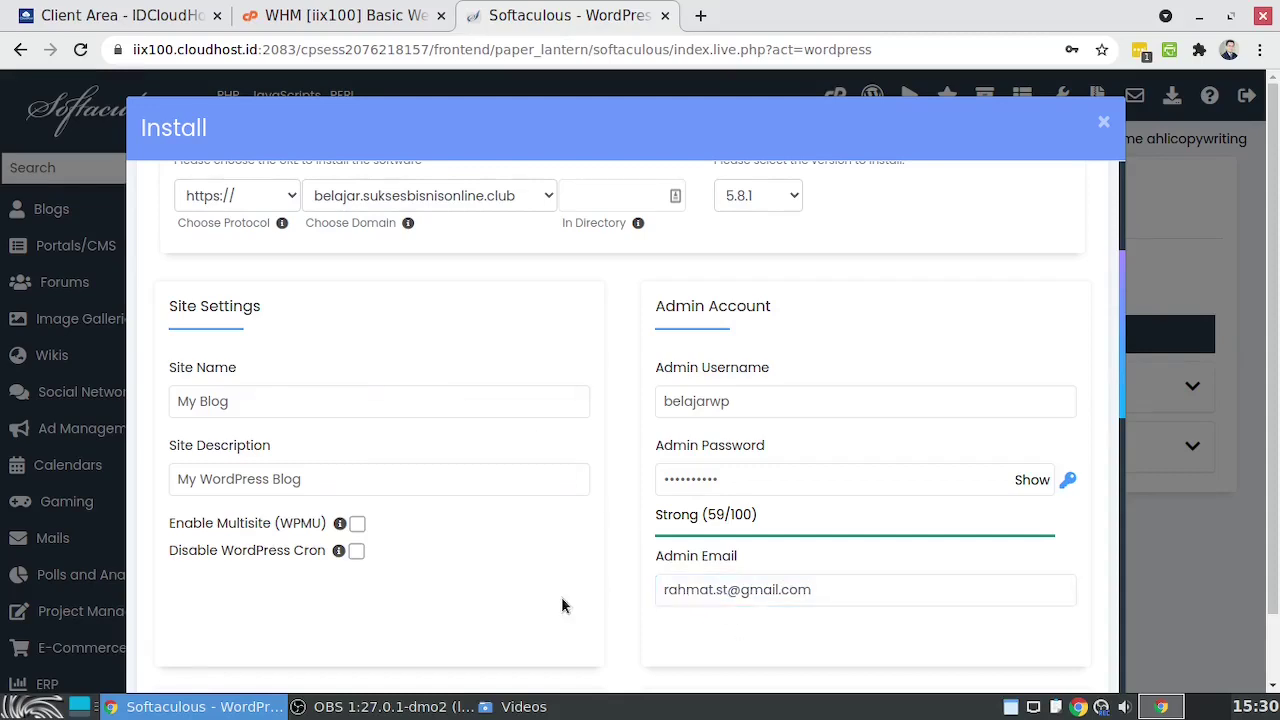
Run the installation from the Install button at the bottom of the form
scroll(561, 604, "down", 2)
scroll(562, 495, "down", 2)
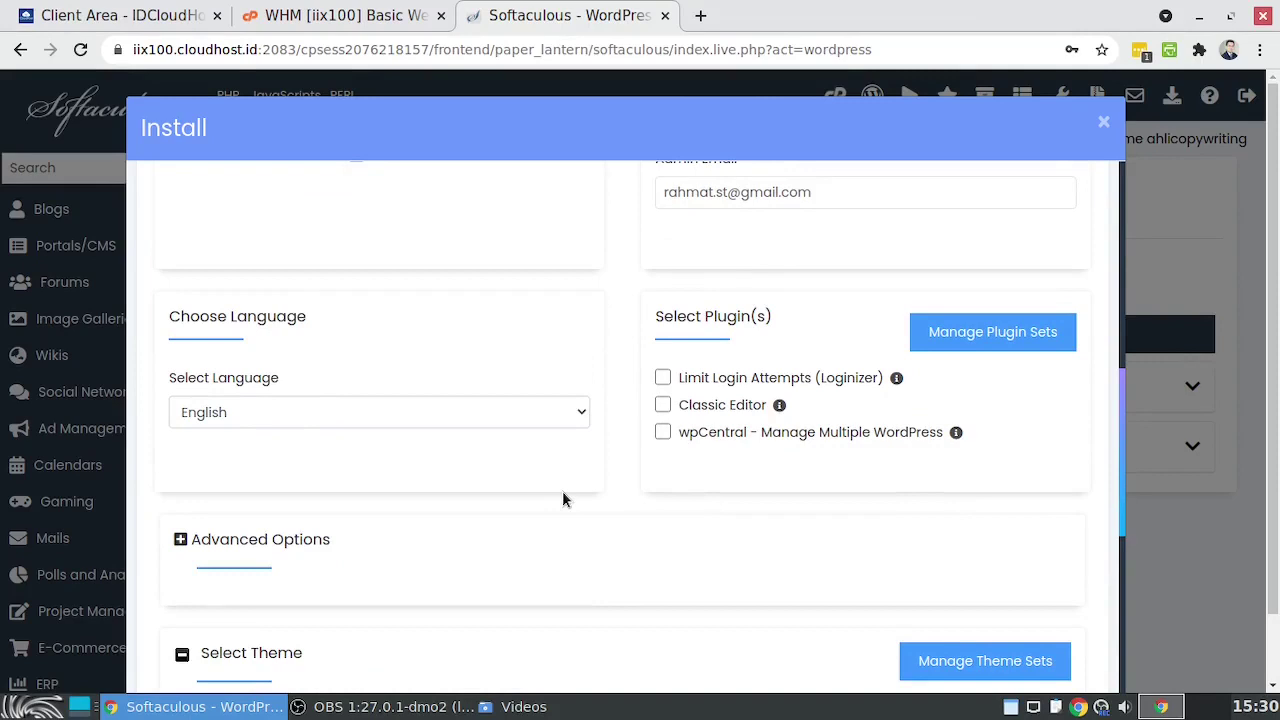
scroll(562, 500, "down", 5)
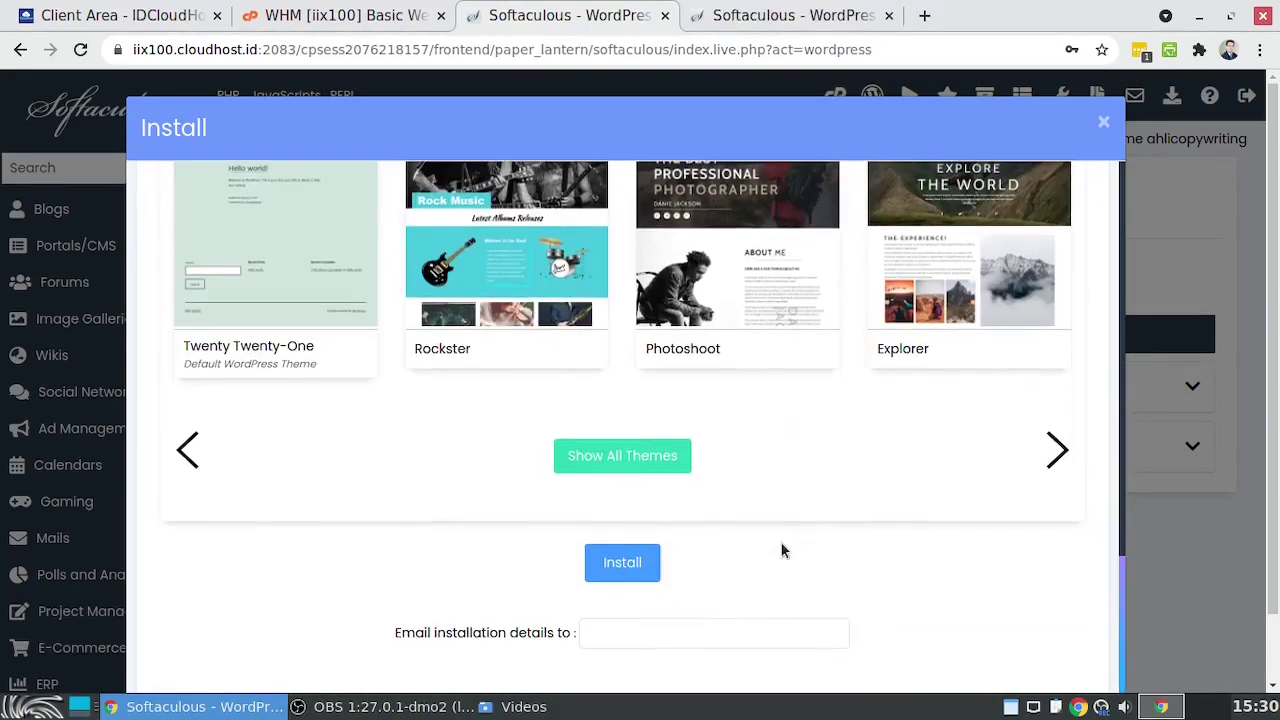
left_click(622, 563)
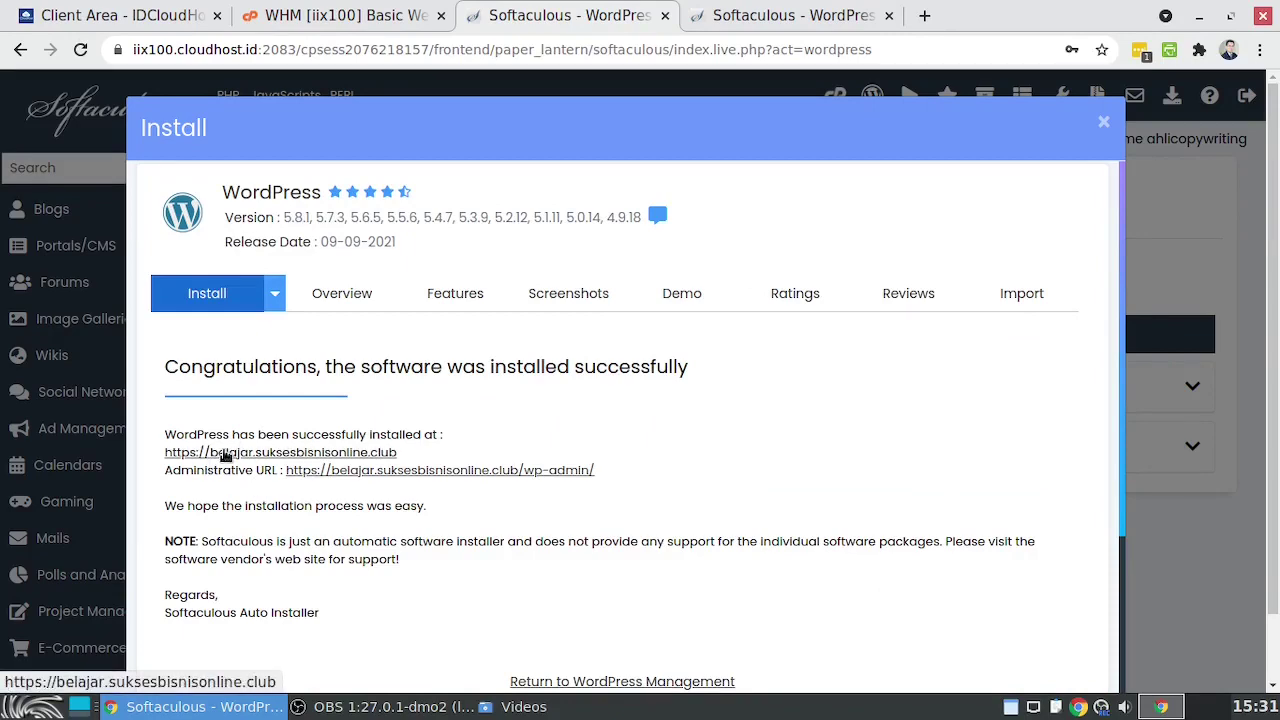
right_click(225, 456)
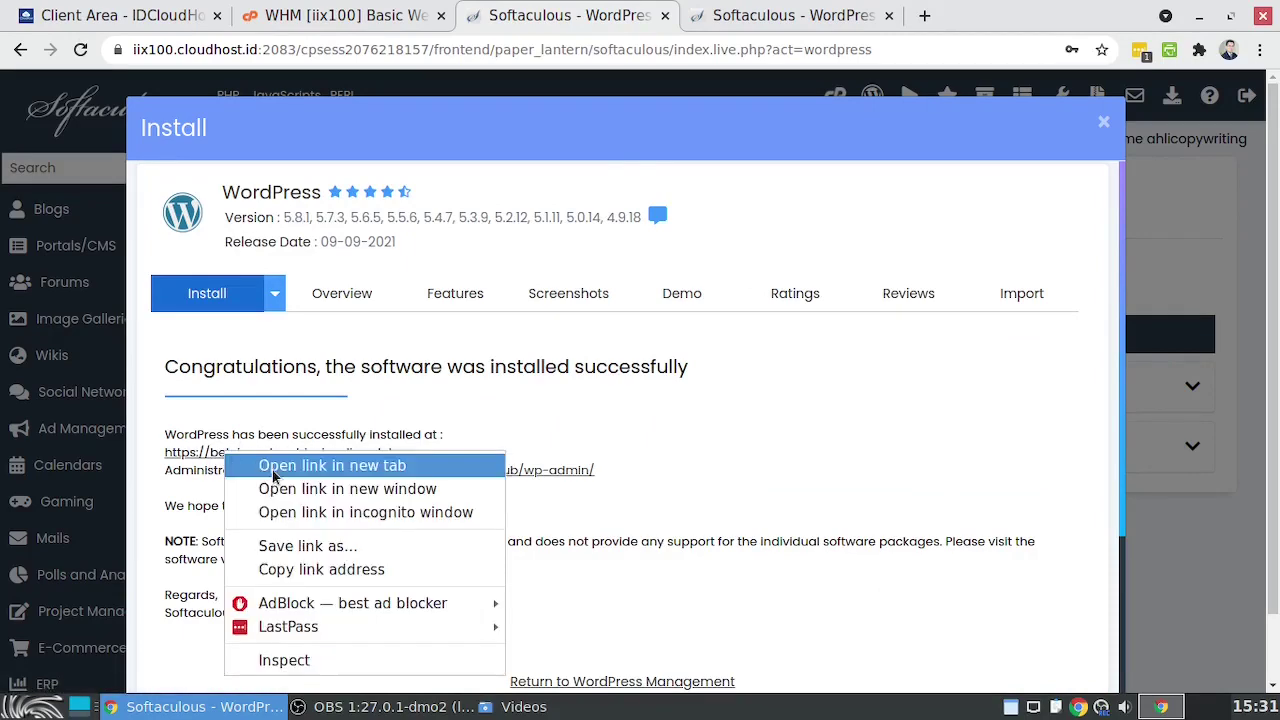
left_click(240, 462)
scroll(993, 399, "down", 5)
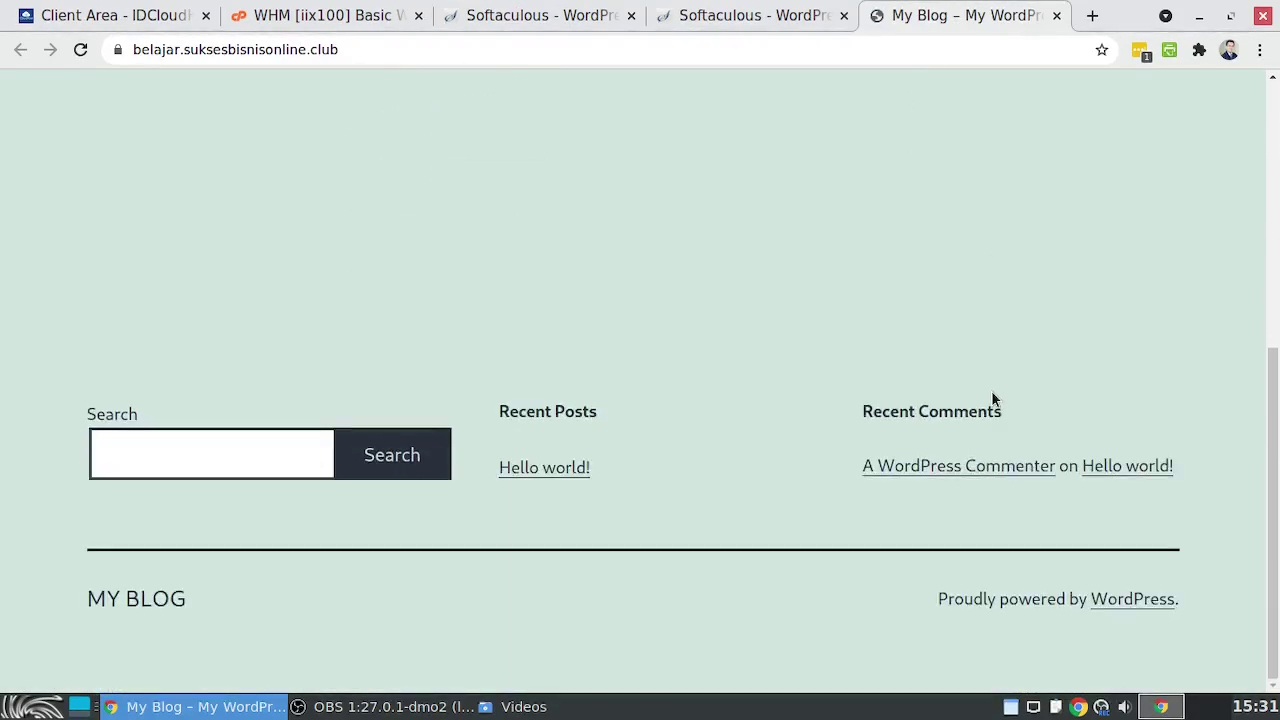
scroll(992, 392, "up", 4)
left_click(540, 16)
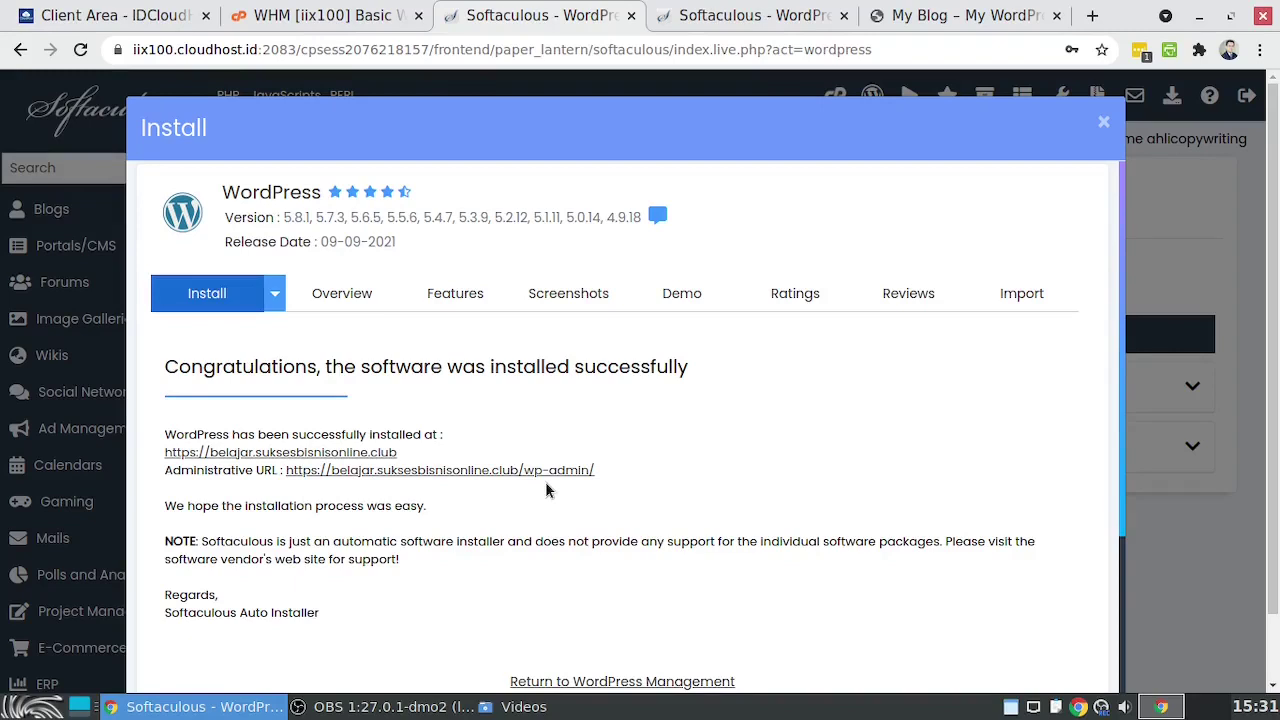
left_click(482, 472)
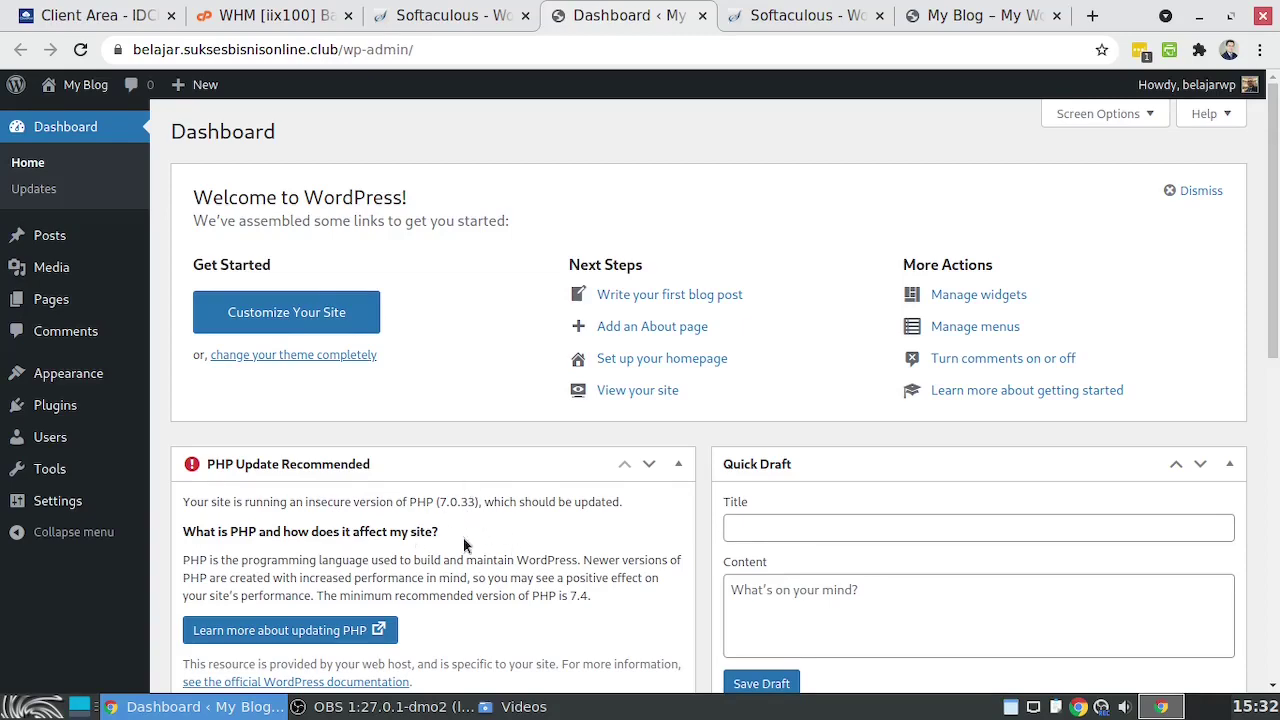
Close the install-success dialog and reach MultiPHP Manager from cPanel's Software section
left_click(441, 17)
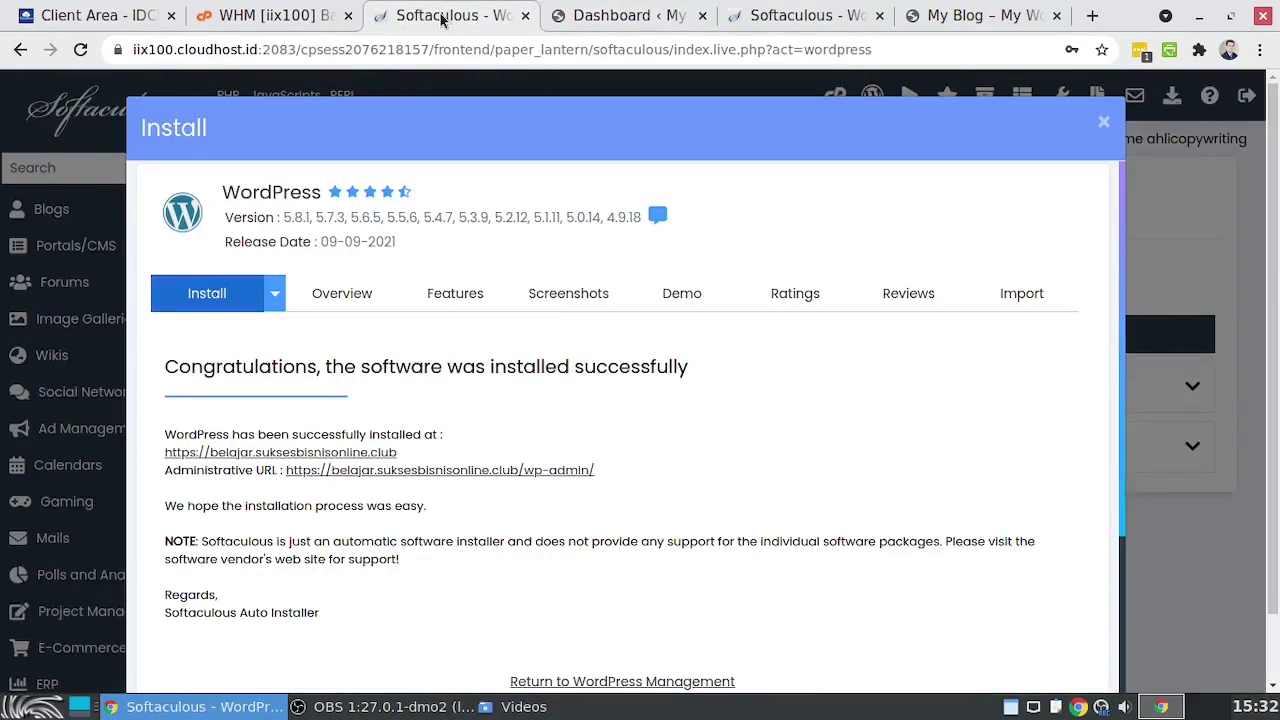
left_click(1104, 122)
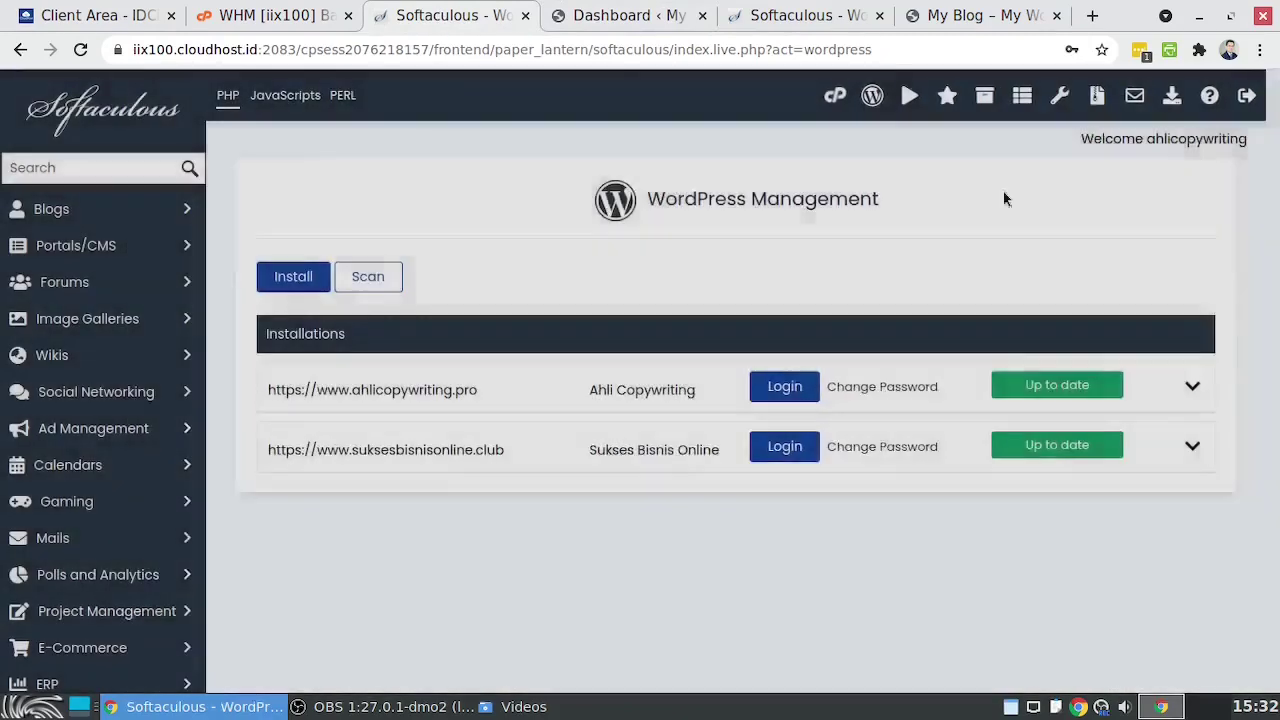
left_click(835, 95)
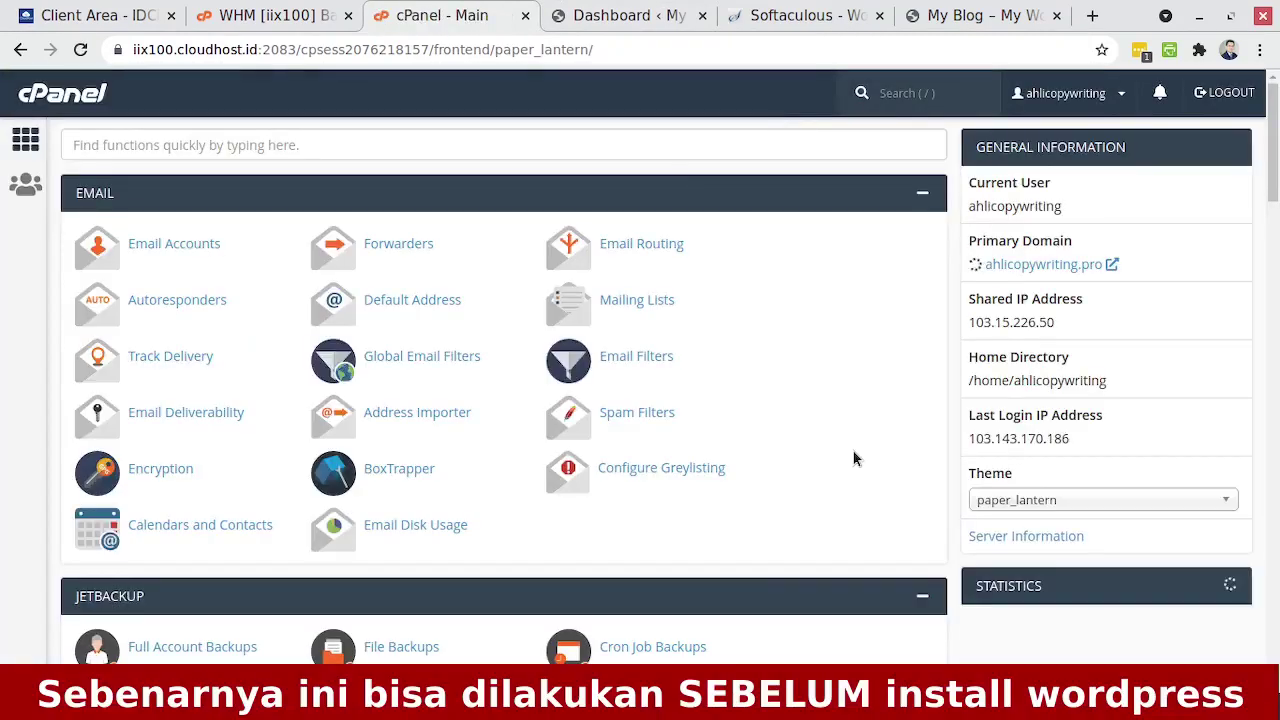
scroll(853, 458, "down", 15)
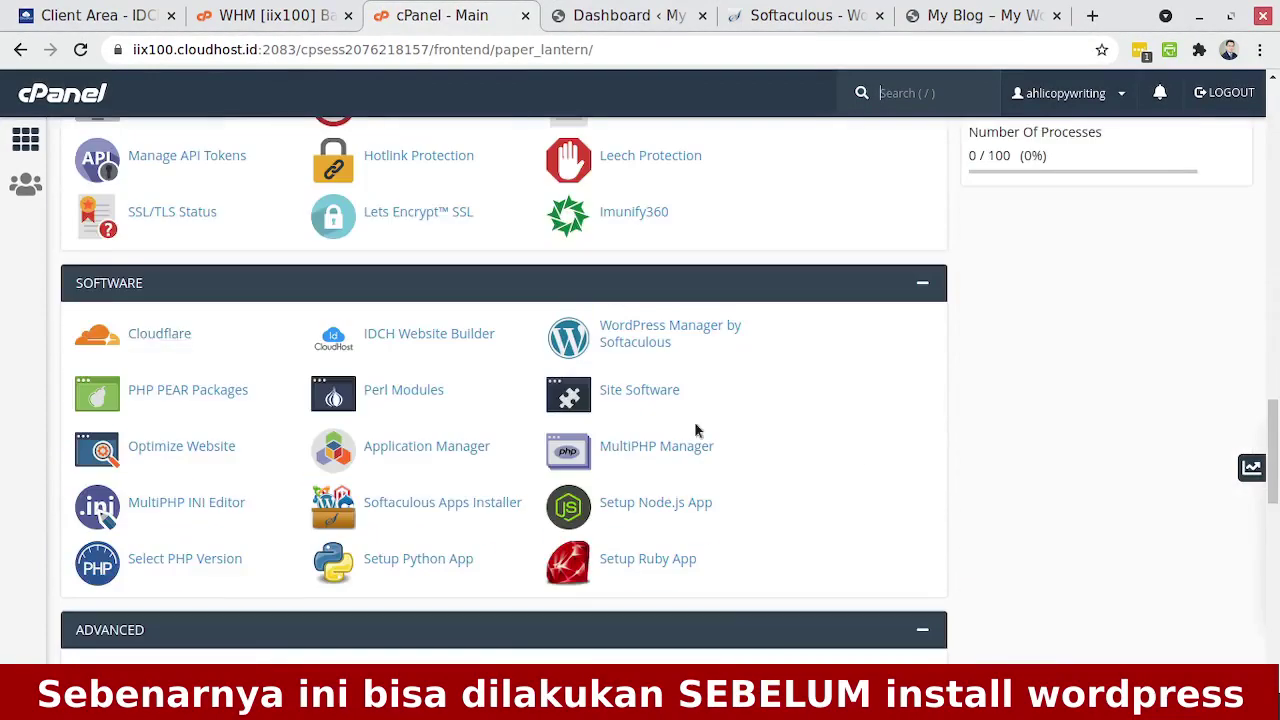
left_click(628, 450)
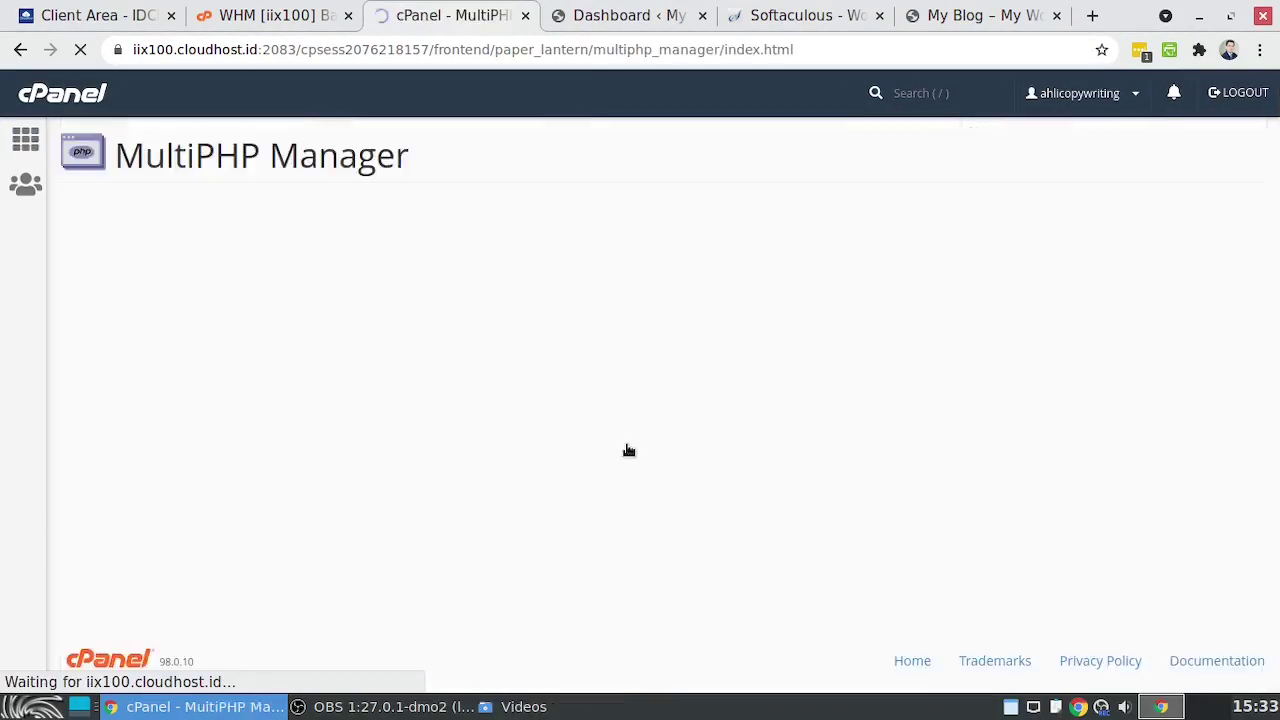
Apply PHP 7.3 (ea-php73) to belajar.suksesbisnisonline.club, then go back to the Dashboard tab
scroll(688, 514, "down", 1)
scroll(687, 518, "down", 2)
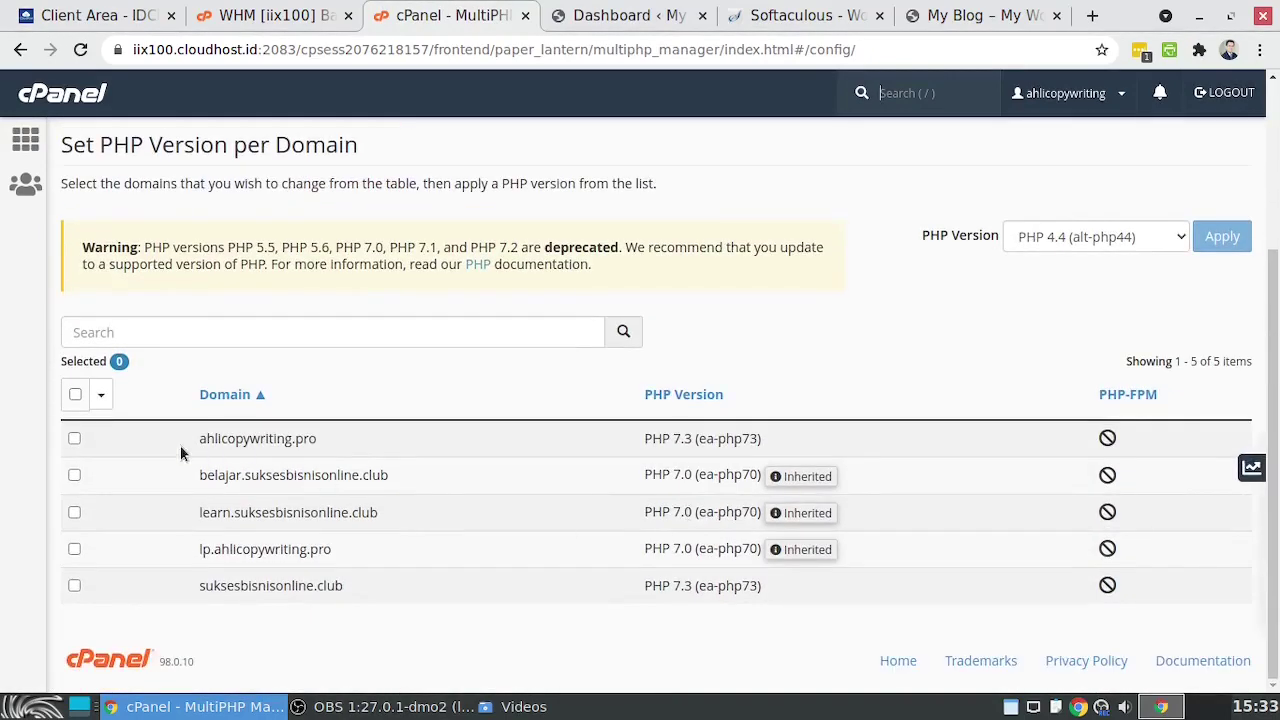
left_click(74, 476)
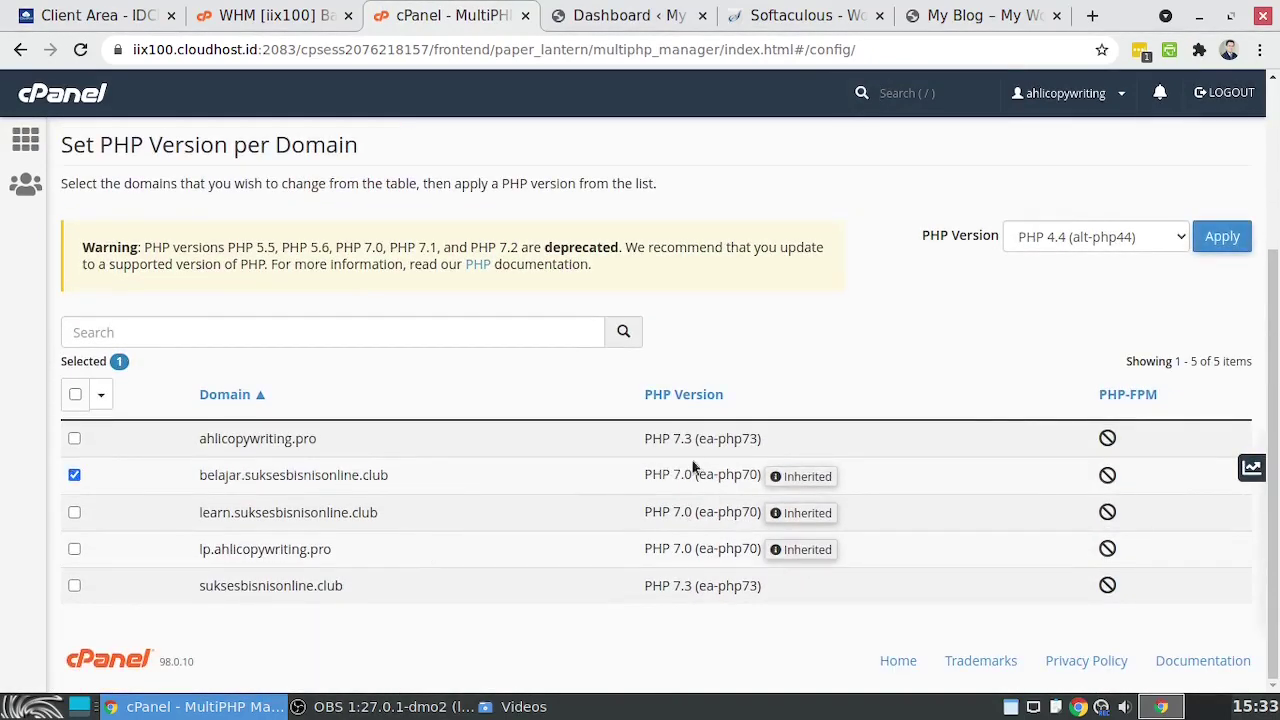
left_click(1049, 243)
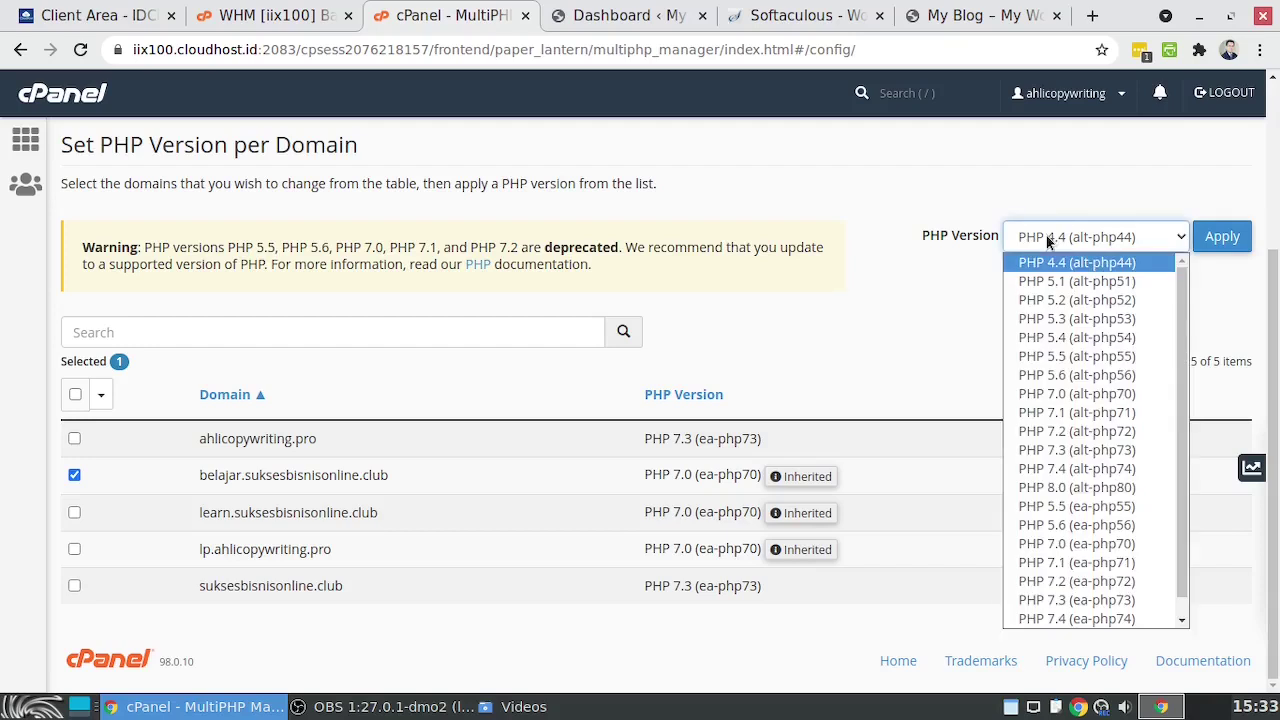
scroll(1080, 560, "down", 1)
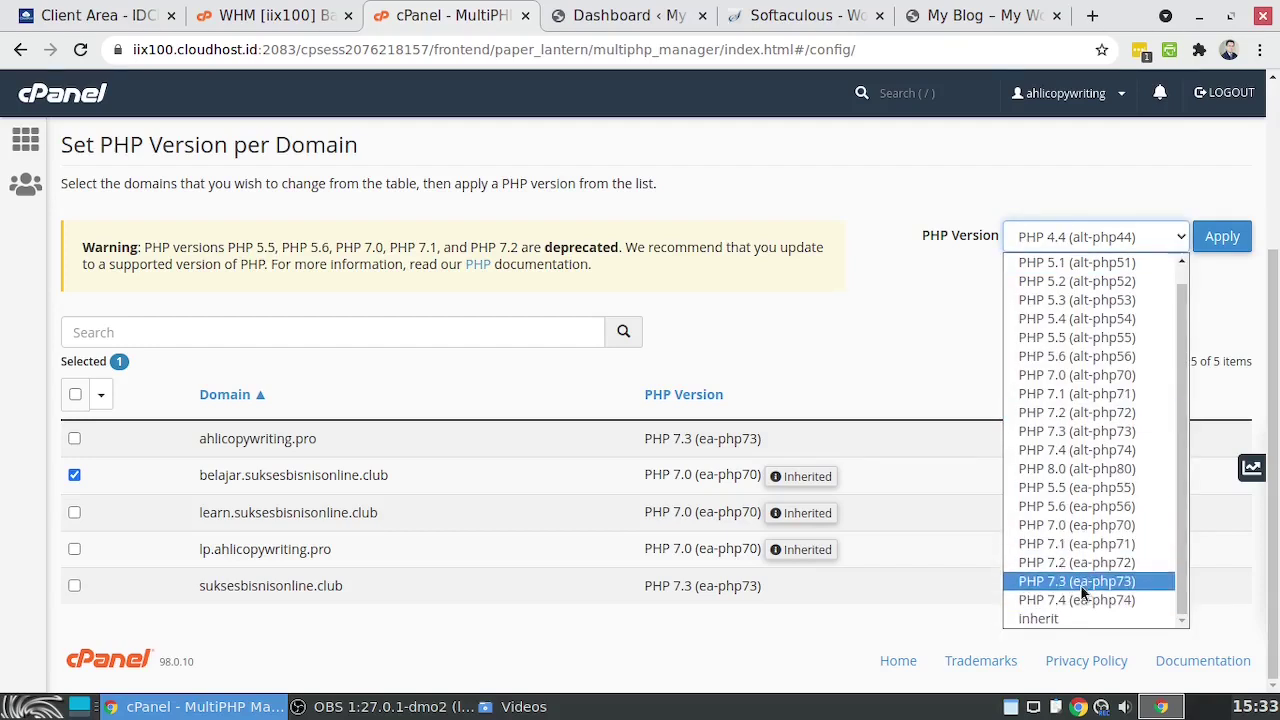
left_click(1081, 581)
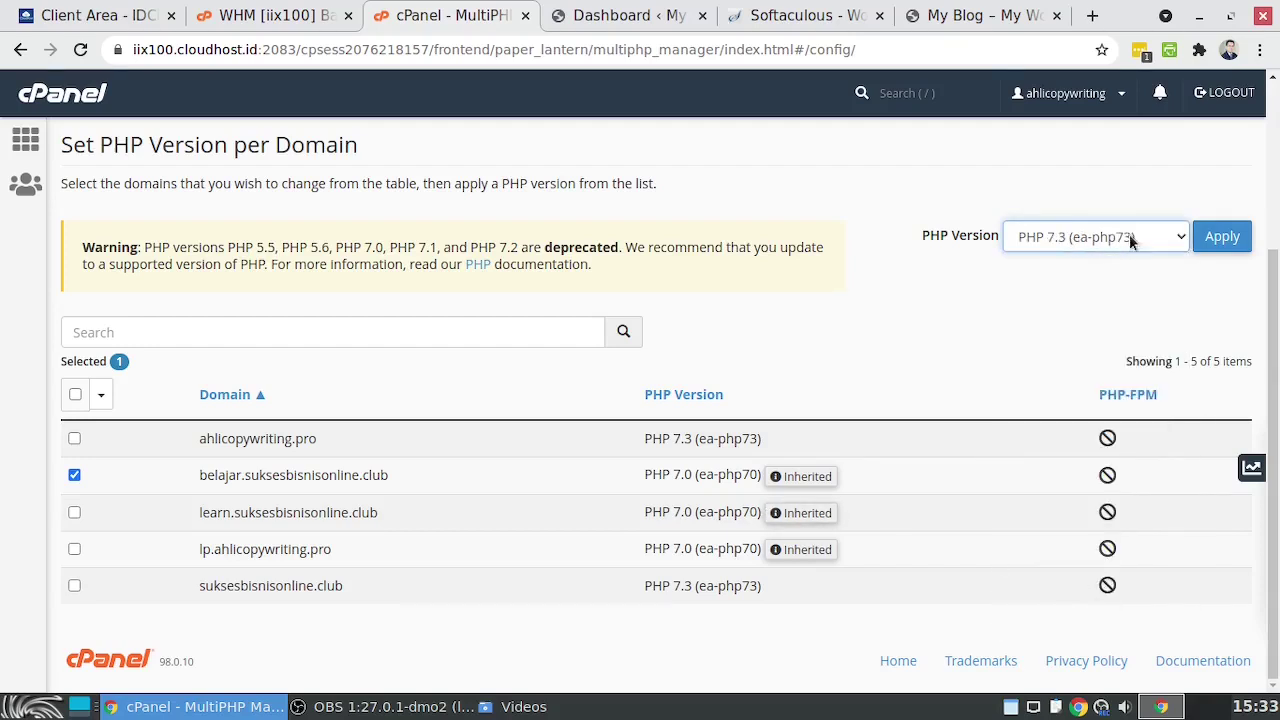
left_click(1220, 237)
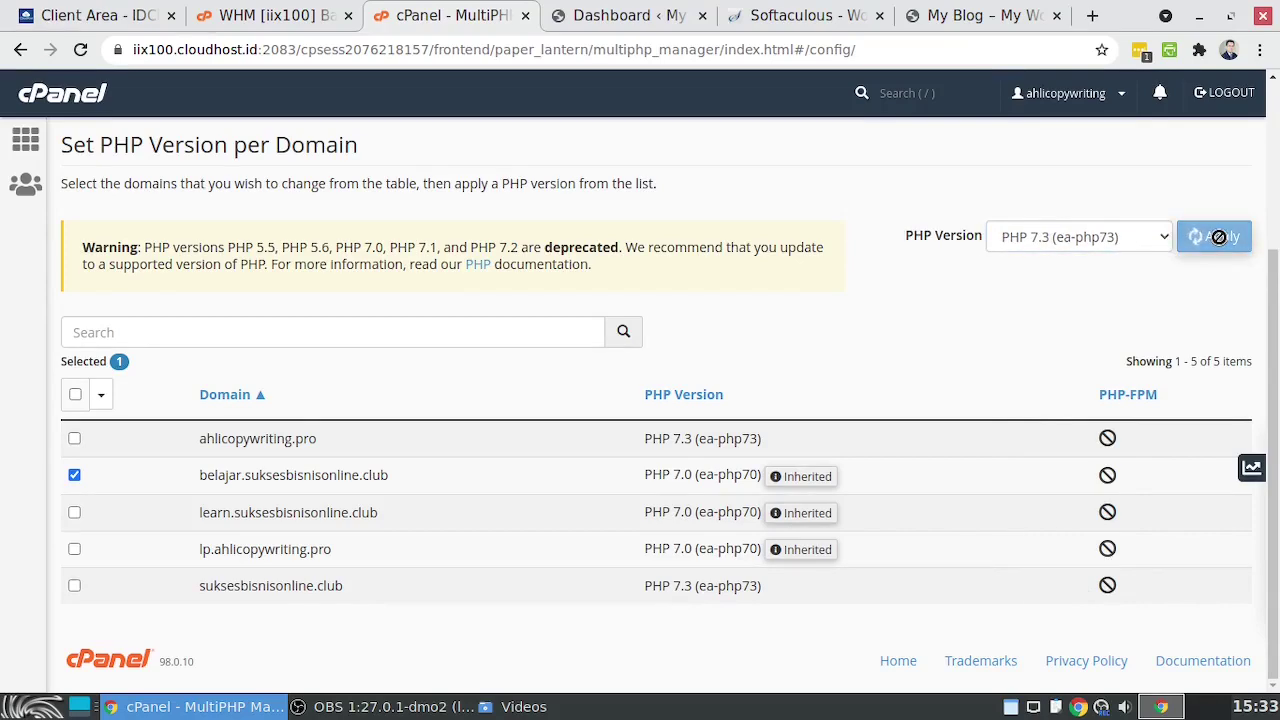
left_click(607, 16)
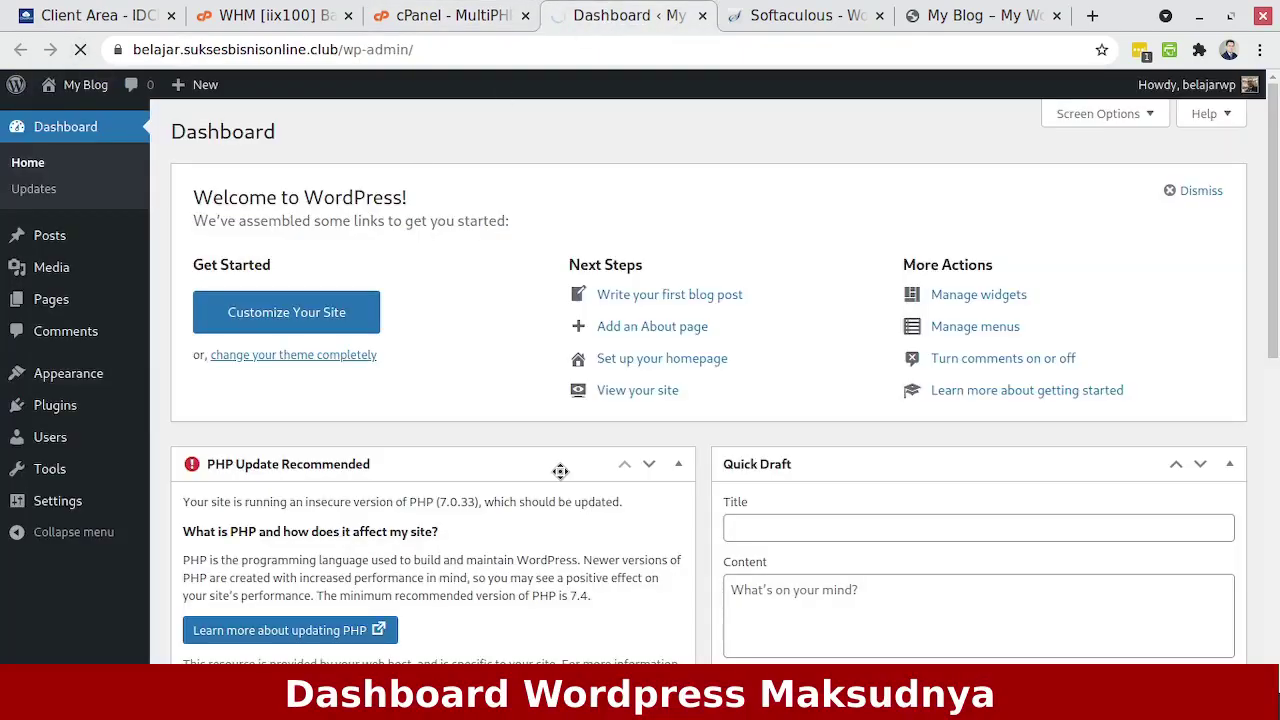